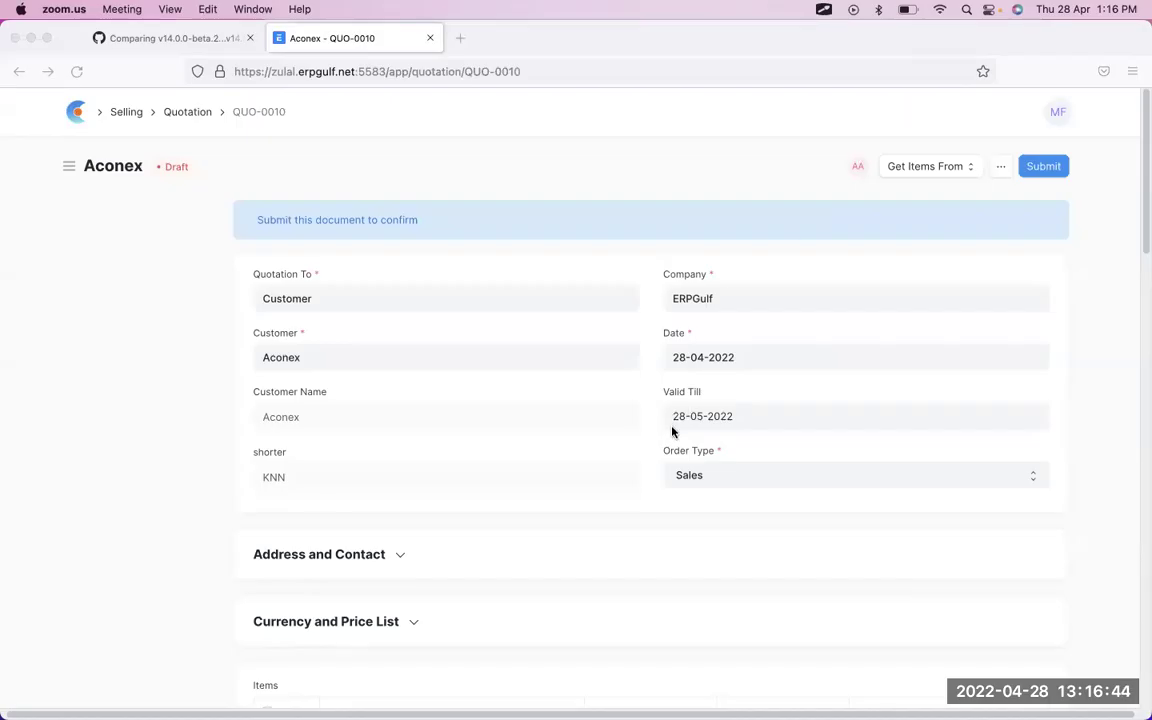
# Step: Switch to the other browser to show quotation QUO-0010, now Open and totalling 10,000.00
pyautogui.press('super+Tab')
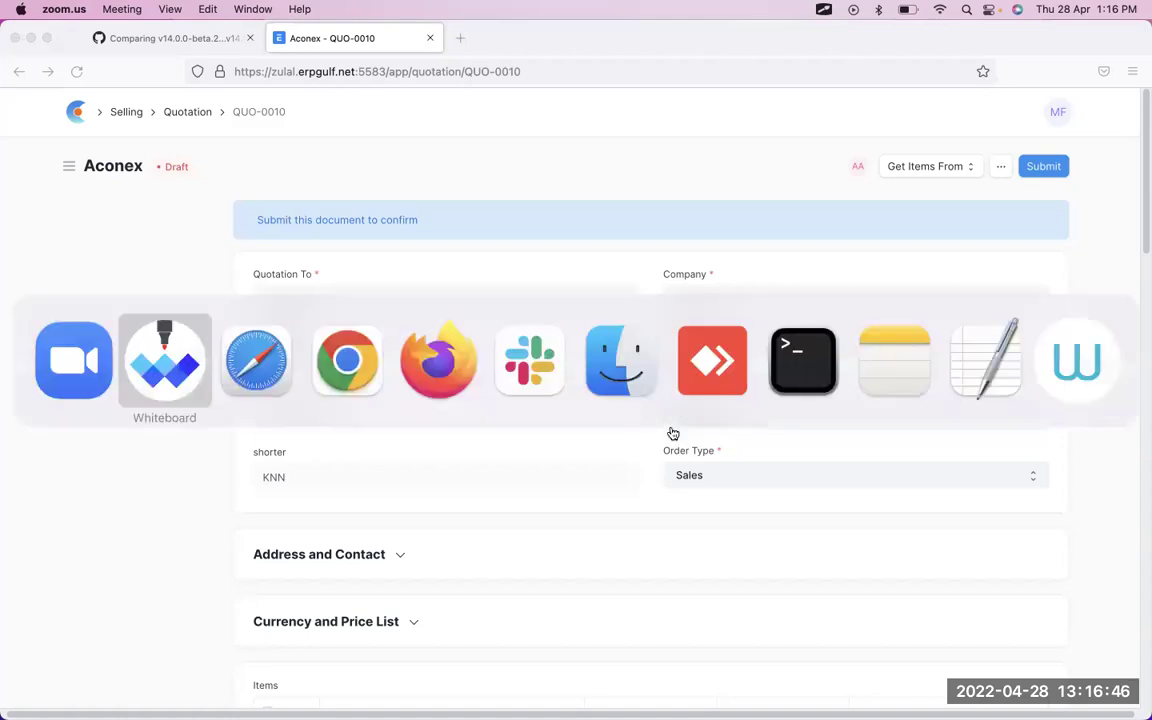
pyautogui.press('Tab')
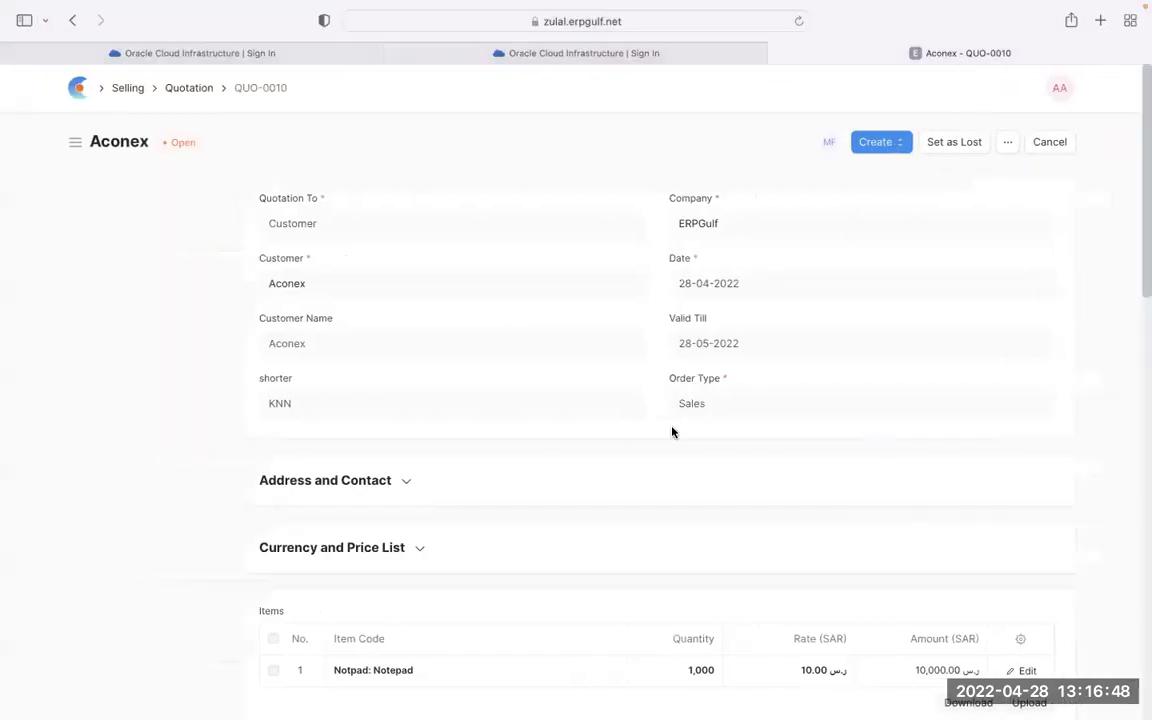
# Step: Switch to Whiteboard and bracket the Authorization Rule item in red
pyautogui.press('super+Tab')
pyautogui.press('Tab')
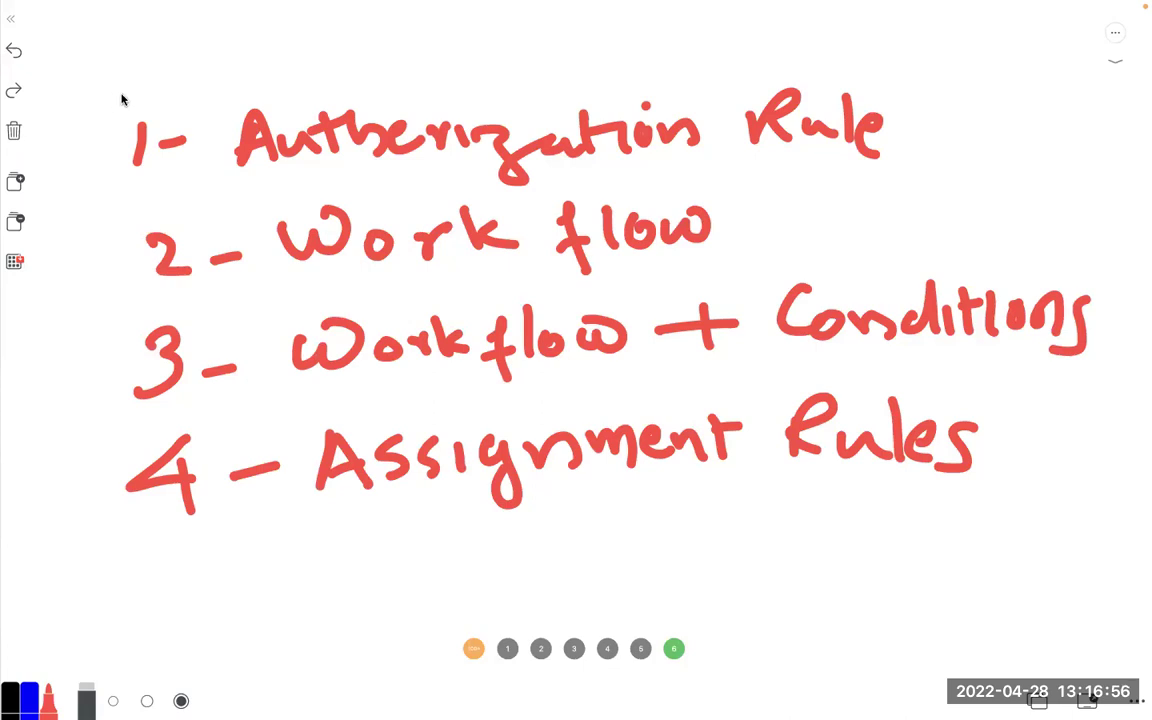
pyautogui.moveTo(138, 82)
pyautogui.mouseDown()
pyautogui.moveTo(78, 100)
pyautogui.moveTo(120, 215)
pyautogui.mouseUp()
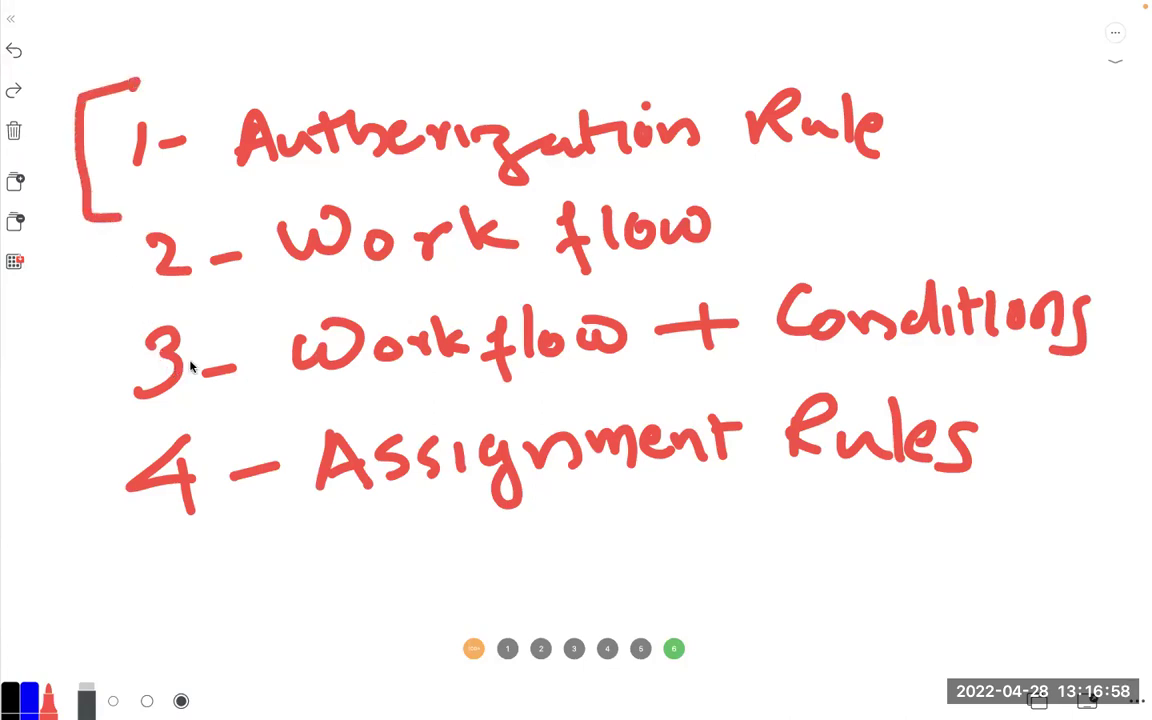
# Step: Point at items 2 to 4 with fading ink, then add a blank page 7
pyautogui.hotkey('alt', 'shift', 'a')
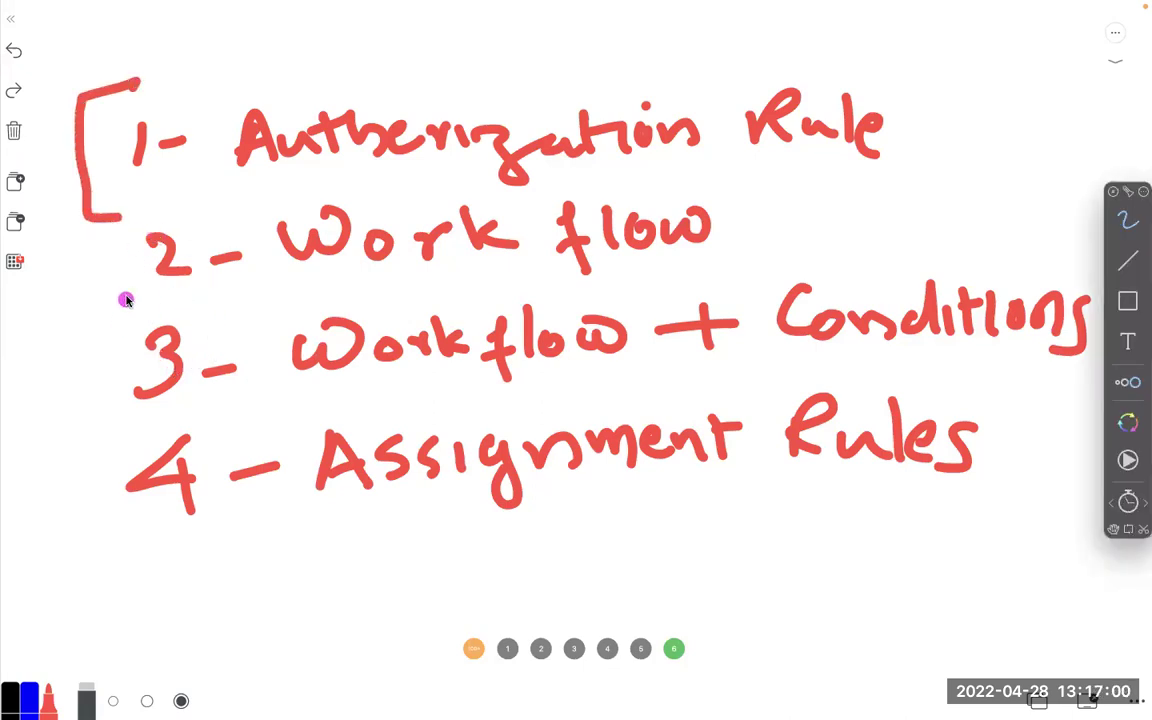
pyautogui.moveTo(200, 182)
pyautogui.mouseDown()
pyautogui.moveTo(160, 193)
pyautogui.moveTo(185, 293)
pyautogui.mouseUp()
pyautogui.moveTo(75, 410); pyautogui.dragTo(132, 388)
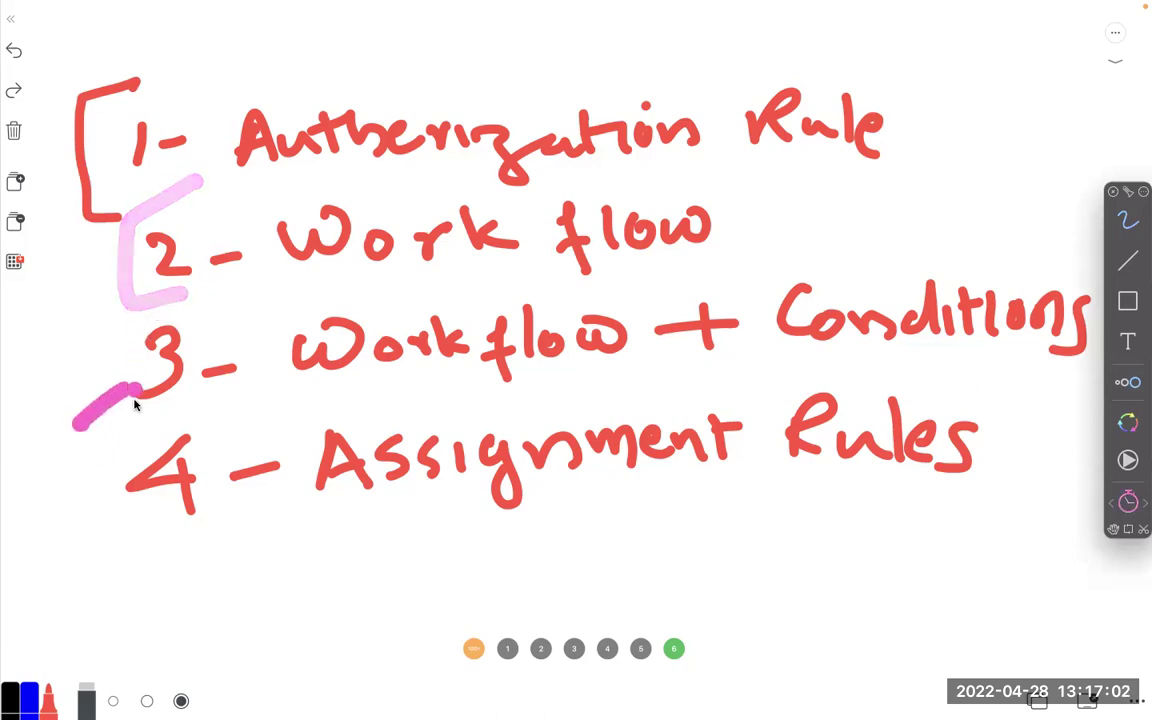
pyautogui.moveTo(80, 540); pyautogui.dragTo(145, 490)
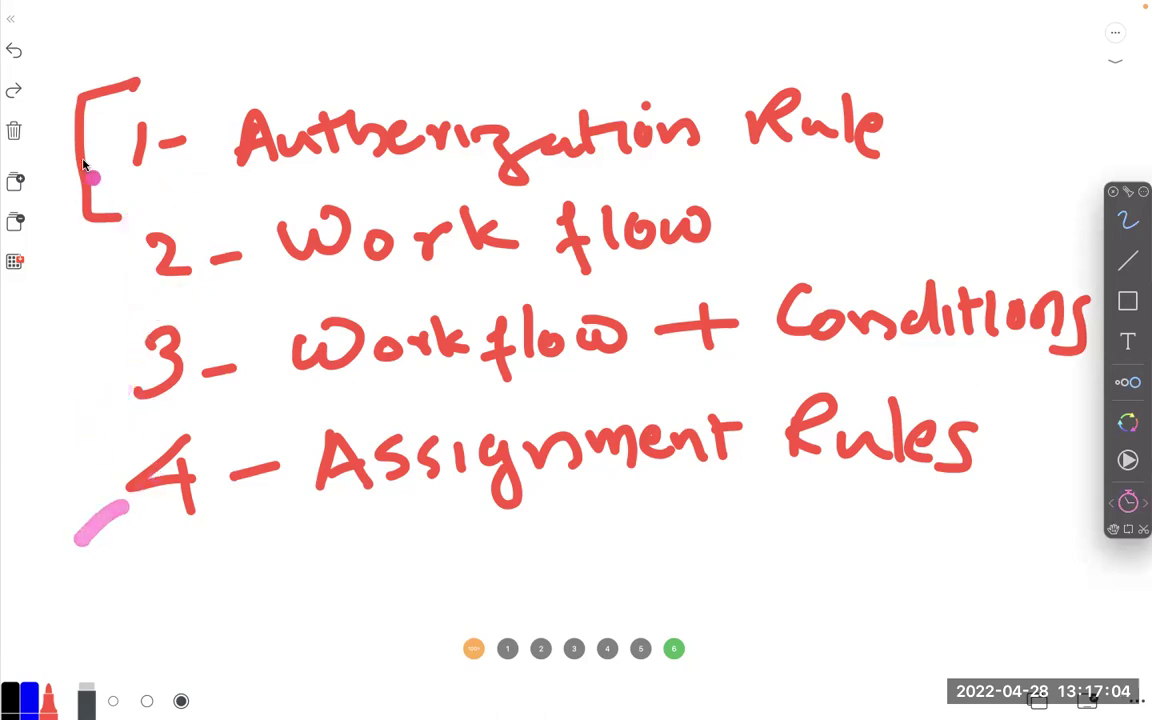
pyautogui.moveTo(154, 252); pyautogui.dragTo(193, 283)
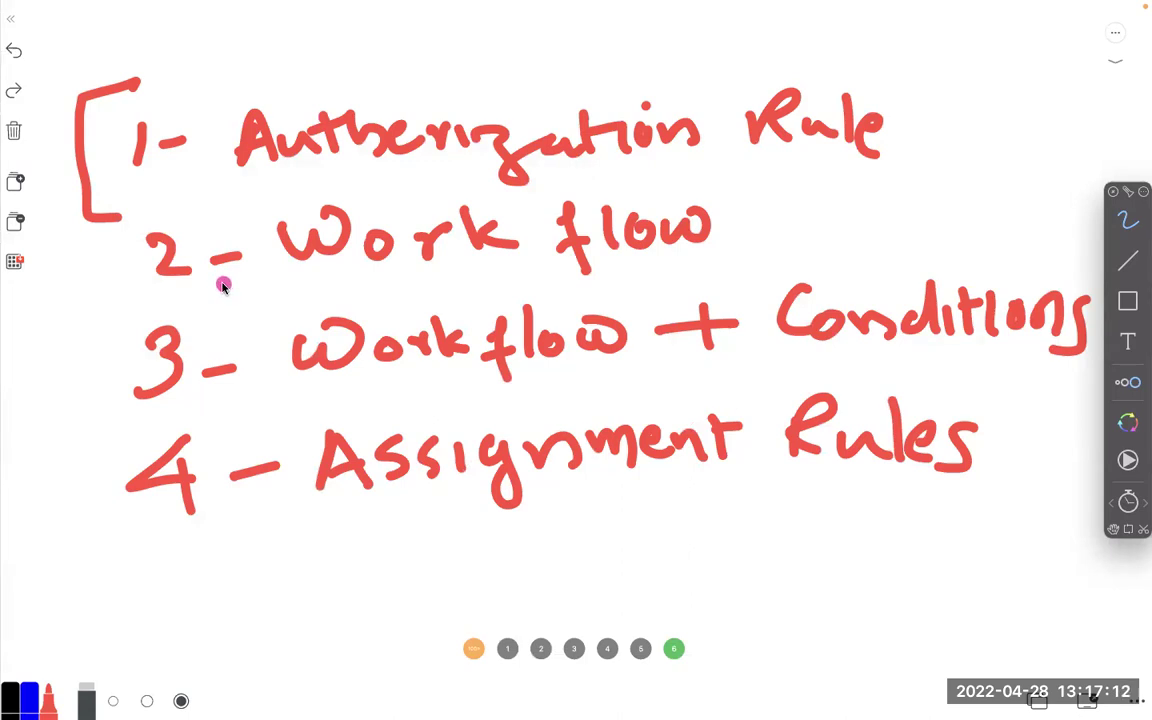
pyautogui.click(11, 190)
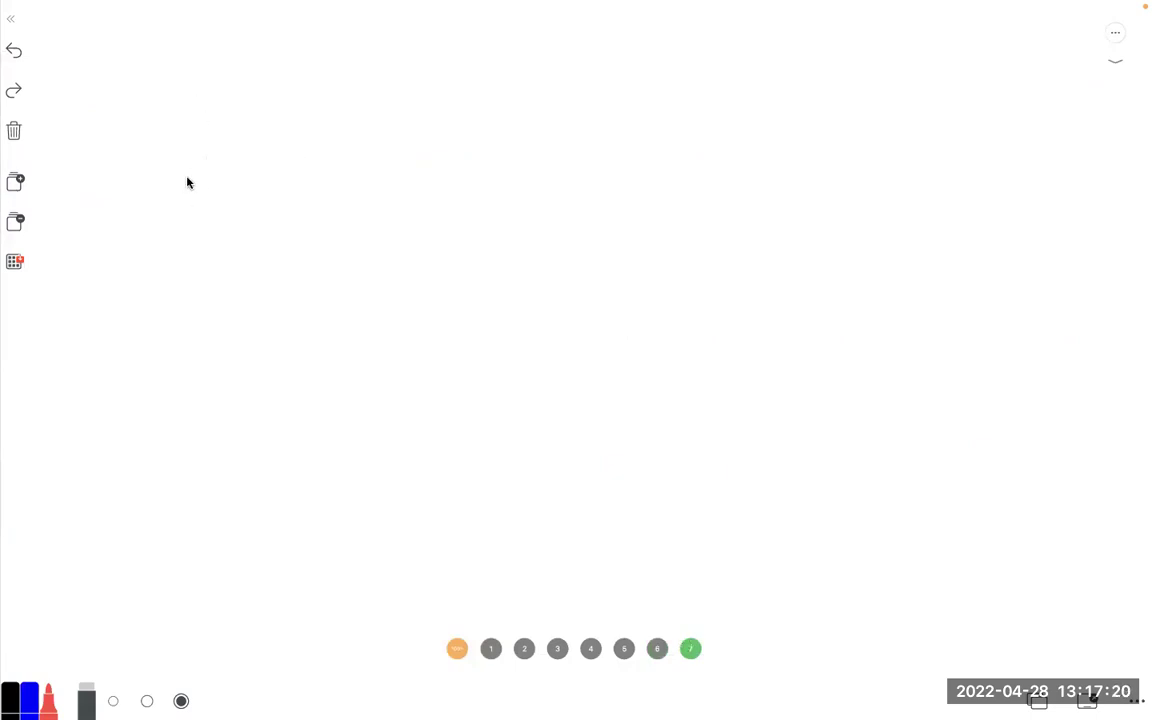
# Step: Handwrite Quotation in red, with a downward arrow to Approve / Reject
pyautogui.moveTo(205, 163)
pyautogui.mouseDown()
pyautogui.moveTo(242, 200)
pyautogui.moveTo(290, 203)
pyautogui.mouseUp()
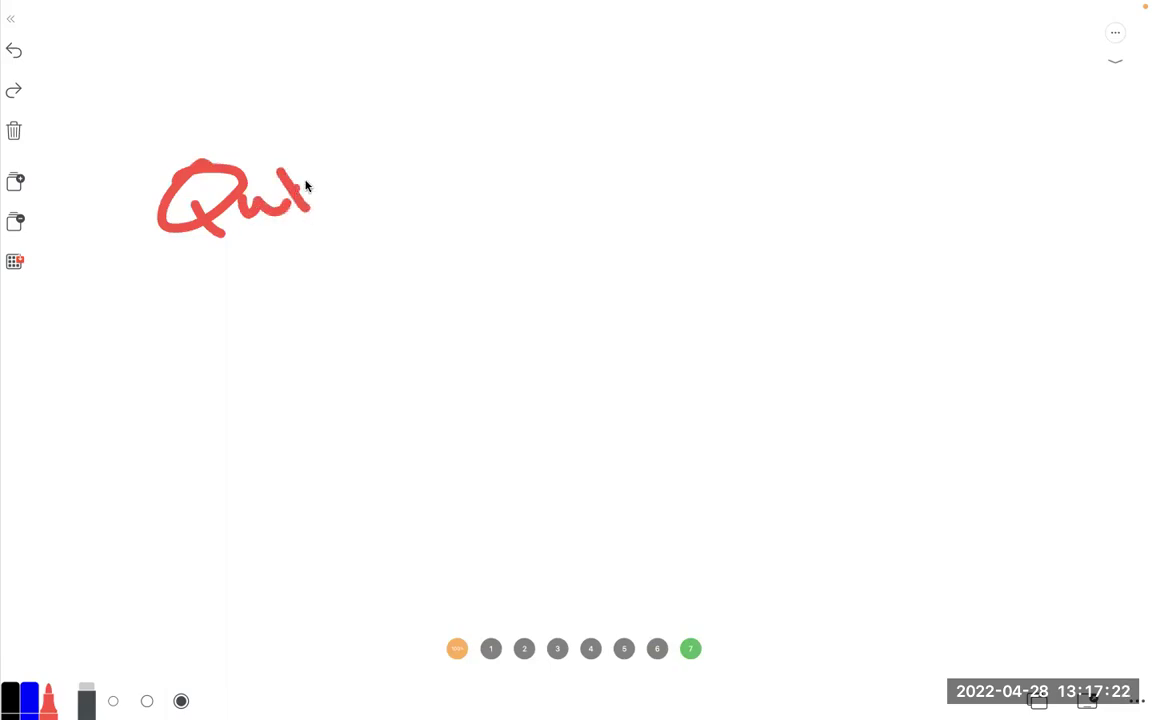
pyautogui.moveTo(368, 156); pyautogui.dragTo(390, 210)
pyautogui.moveTo(360, 190)
pyautogui.mouseDown()
pyautogui.moveTo(398, 180)
pyautogui.moveTo(493, 202)
pyautogui.mouseUp()
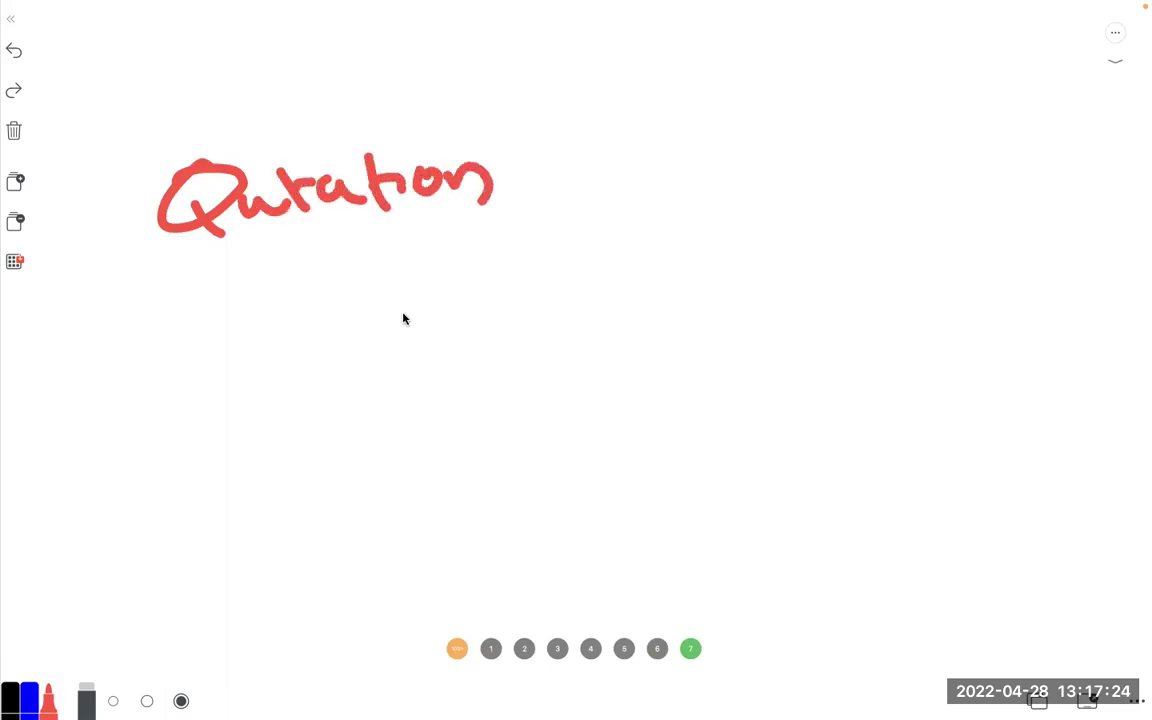
pyautogui.moveTo(316, 307)
pyautogui.mouseDown()
pyautogui.moveTo(318, 324)
pyautogui.moveTo(350, 288)
pyautogui.mouseUp()
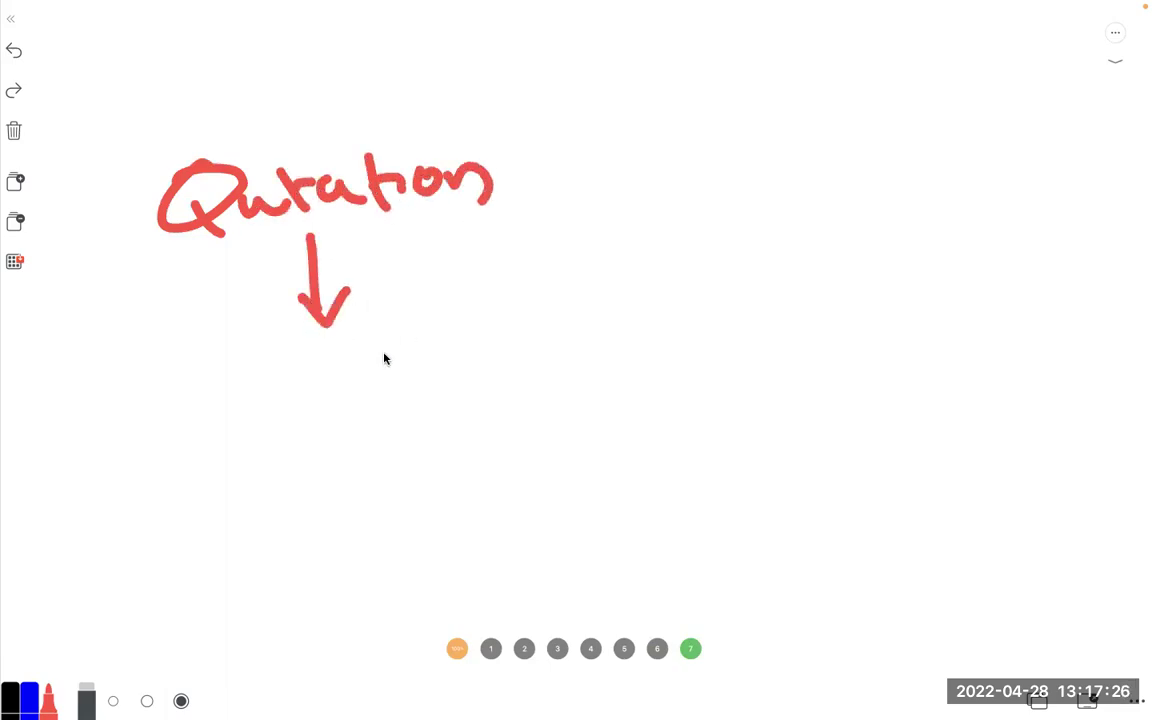
pyautogui.moveTo(233, 408)
pyautogui.mouseDown()
pyautogui.moveTo(252, 391)
pyautogui.moveTo(386, 367)
pyautogui.moveTo(501, 365)
pyautogui.mouseUp()
pyautogui.moveTo(523, 314); pyautogui.dragTo(518, 420)
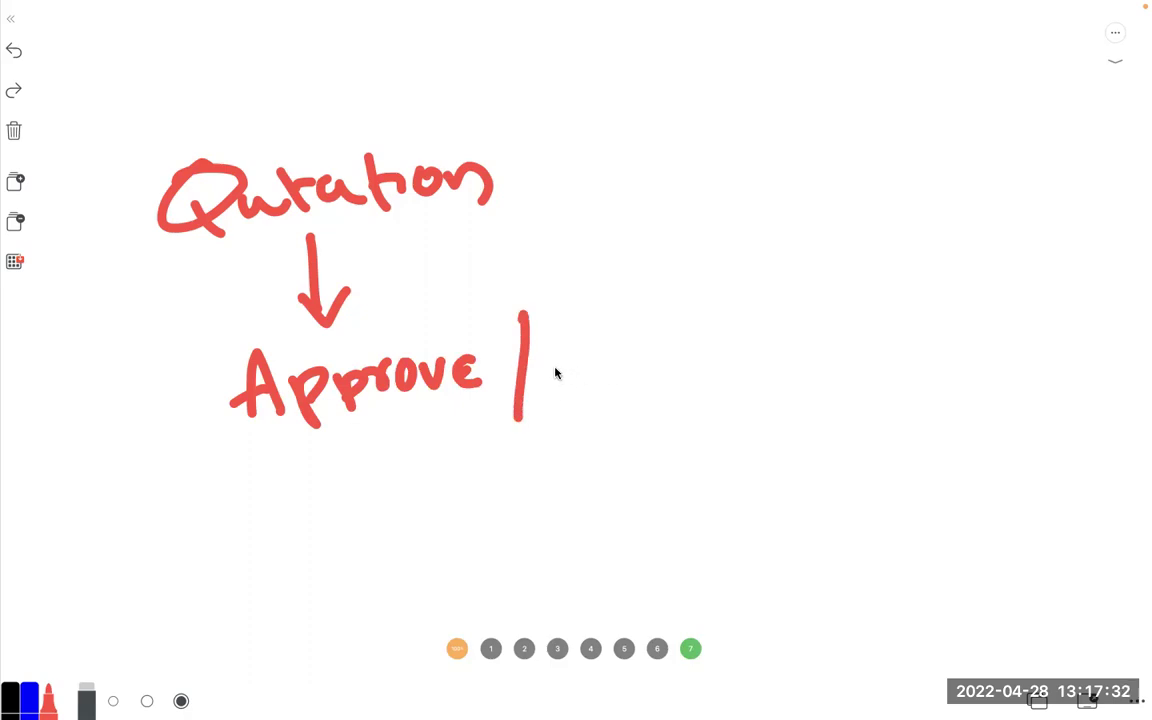
pyautogui.moveTo(561, 347)
pyautogui.mouseDown()
pyautogui.moveTo(645, 363)
pyautogui.moveTo(722, 341)
pyautogui.mouseUp()
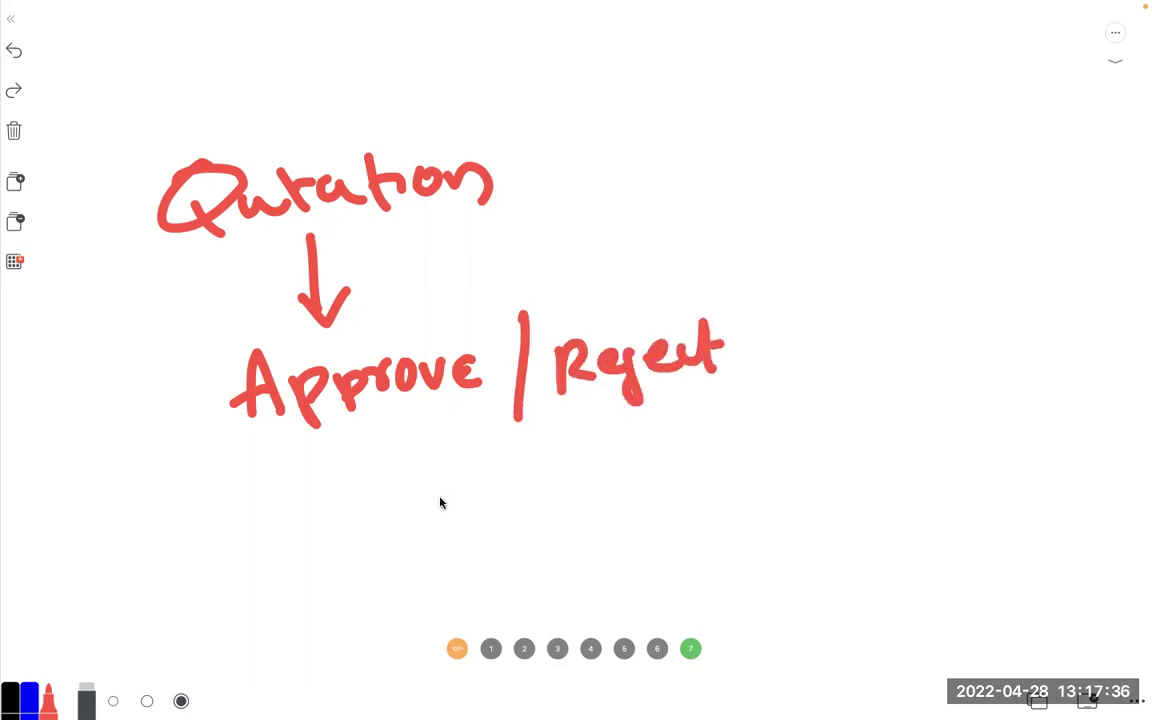
# Step: Draw a line below Approve down to the word Submit
pyautogui.moveTo(438, 457); pyautogui.dragTo(452, 500)
pyautogui.moveTo(403, 522)
pyautogui.mouseDown()
pyautogui.moveTo(383, 542)
pyautogui.moveTo(405, 607)
pyautogui.mouseUp()
pyautogui.moveTo(430, 550); pyautogui.dragTo(452, 571)
pyautogui.moveTo(472, 522)
pyautogui.mouseDown()
pyautogui.moveTo(495, 563)
pyautogui.moveTo(527, 537)
pyautogui.moveTo(607, 553)
pyautogui.mouseUp()
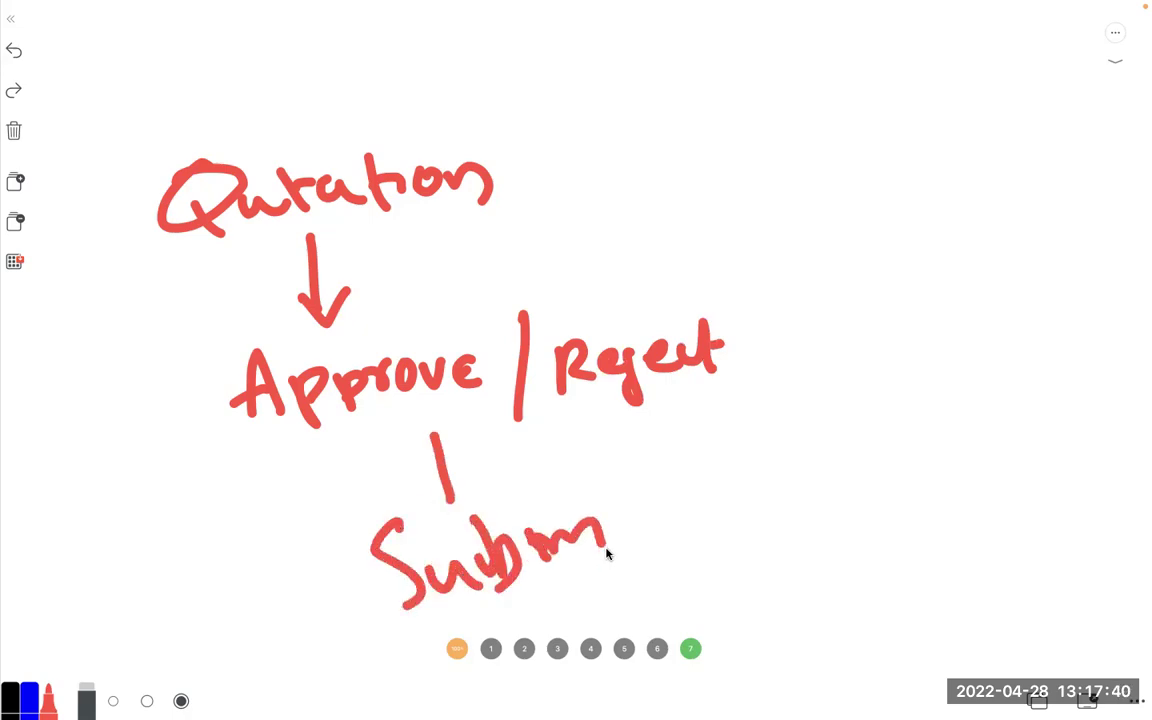
pyautogui.moveTo(645, 507); pyautogui.dragTo(655, 550)
pyautogui.moveTo(626, 526); pyautogui.dragTo(657, 513)
pyautogui.click(683, 507)
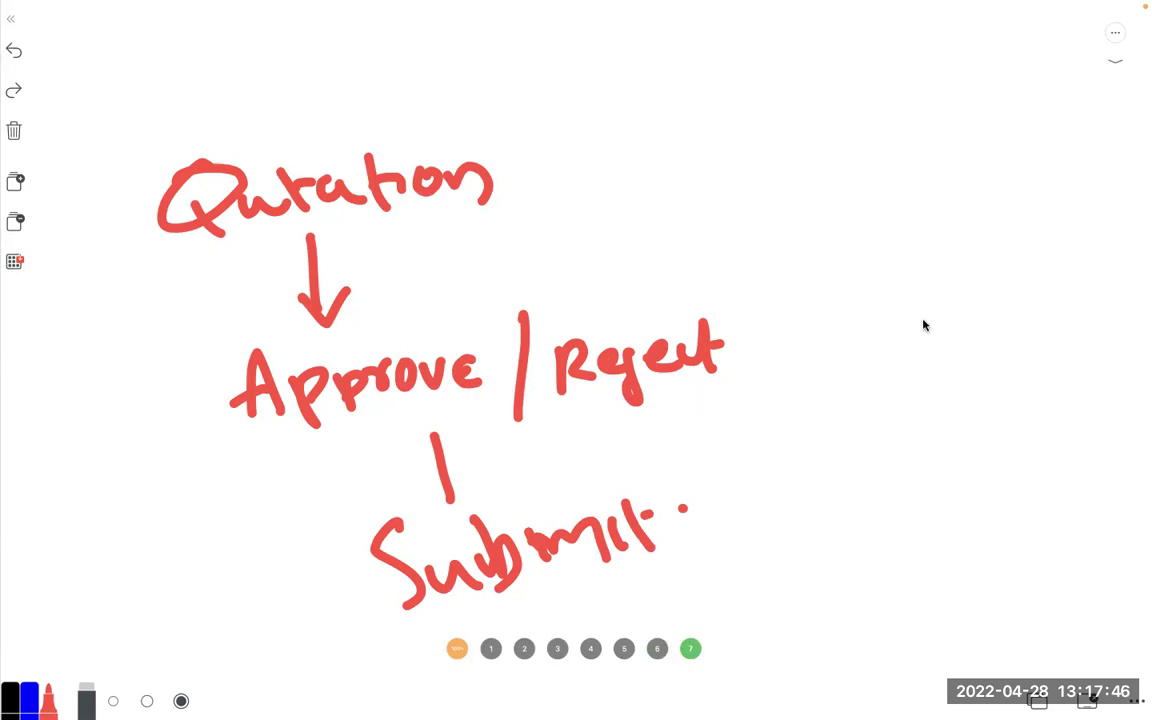
# Step: Write Budget, Discounts and Delivery in a column on the right
pyautogui.moveTo(851, 272)
pyautogui.mouseDown()
pyautogui.moveTo(848, 344)
pyautogui.moveTo(959, 318)
pyautogui.moveTo(976, 356)
pyautogui.mouseUp()
pyautogui.moveTo(1003, 305); pyautogui.dragTo(1025, 318)
pyautogui.moveTo(1045, 268); pyautogui.dragTo(1050, 325)
pyautogui.moveTo(1030, 292); pyautogui.dragTo(1060, 288)
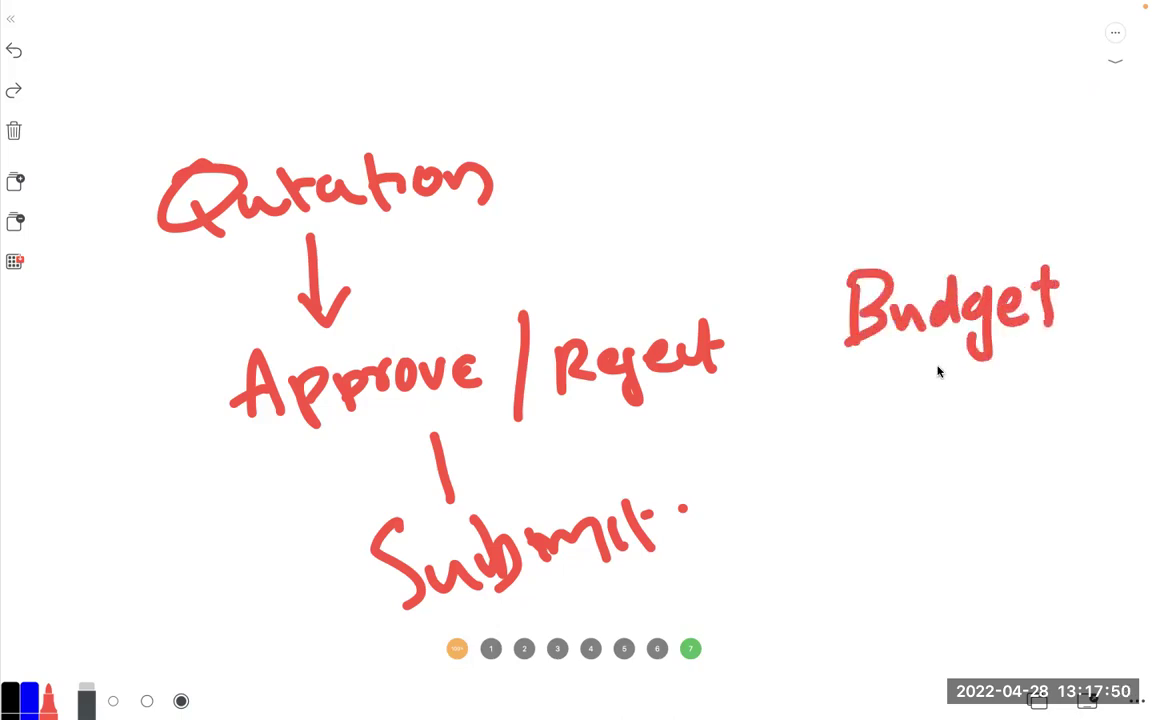
pyautogui.moveTo(880, 390); pyautogui.dragTo(877, 458)
pyautogui.moveTo(933, 402); pyautogui.dragTo(932, 446)
pyautogui.moveTo(962, 414); pyautogui.dragTo(946, 440)
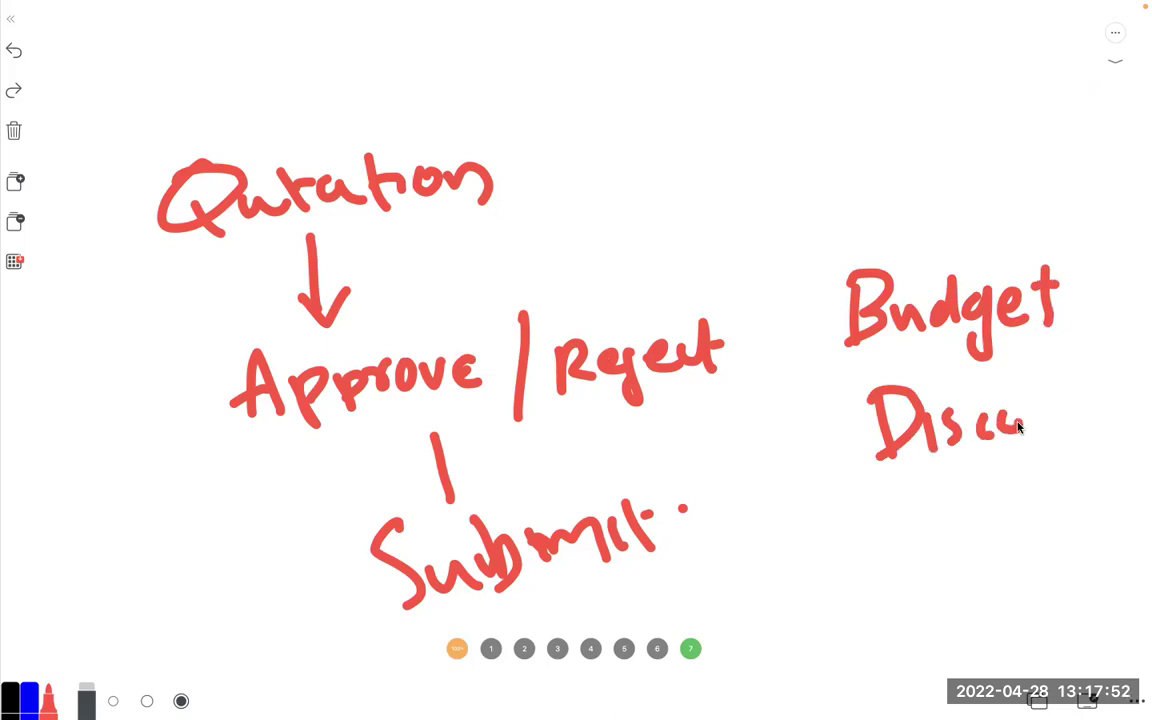
pyautogui.moveTo(1018, 427); pyautogui.dragTo(1008, 412)
pyautogui.moveTo(1040, 428); pyautogui.dragTo(1082, 428)
pyautogui.moveTo(1091, 372); pyautogui.dragTo(1104, 438)
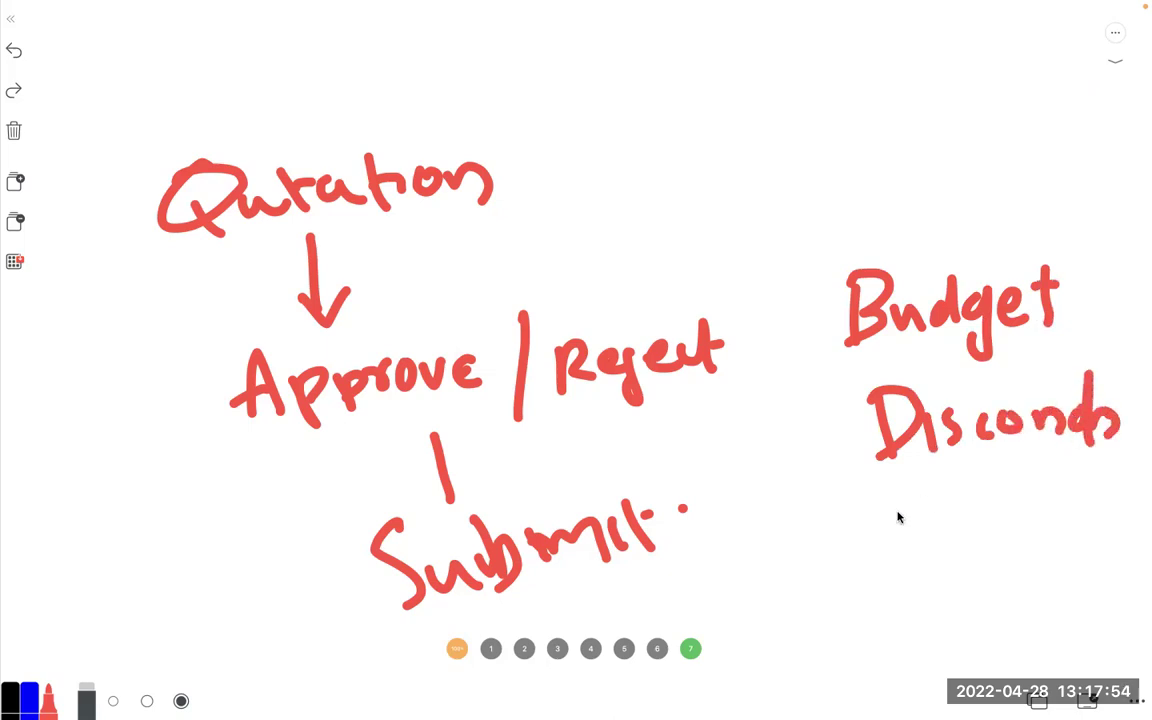
pyautogui.moveTo(880, 506); pyautogui.dragTo(884, 572)
pyautogui.moveTo(910, 545); pyautogui.dragTo(931, 566)
pyautogui.moveTo(964, 500); pyautogui.dragTo(967, 566)
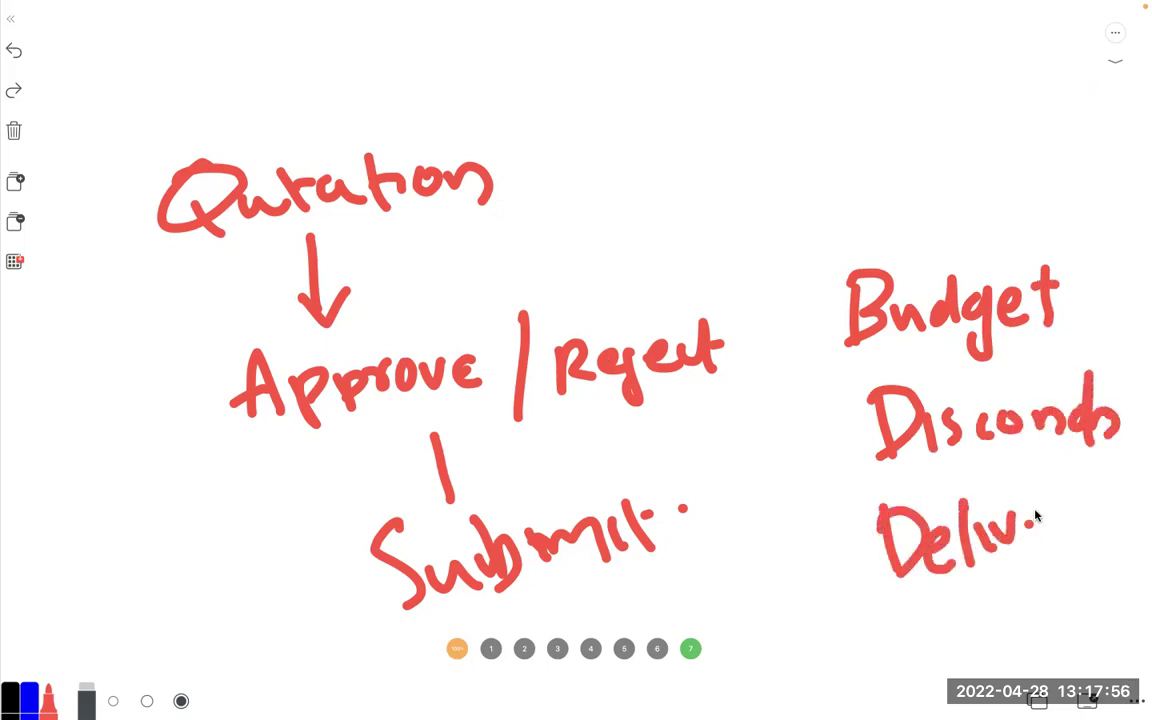
pyautogui.moveTo(1076, 527); pyautogui.dragTo(1123, 605)
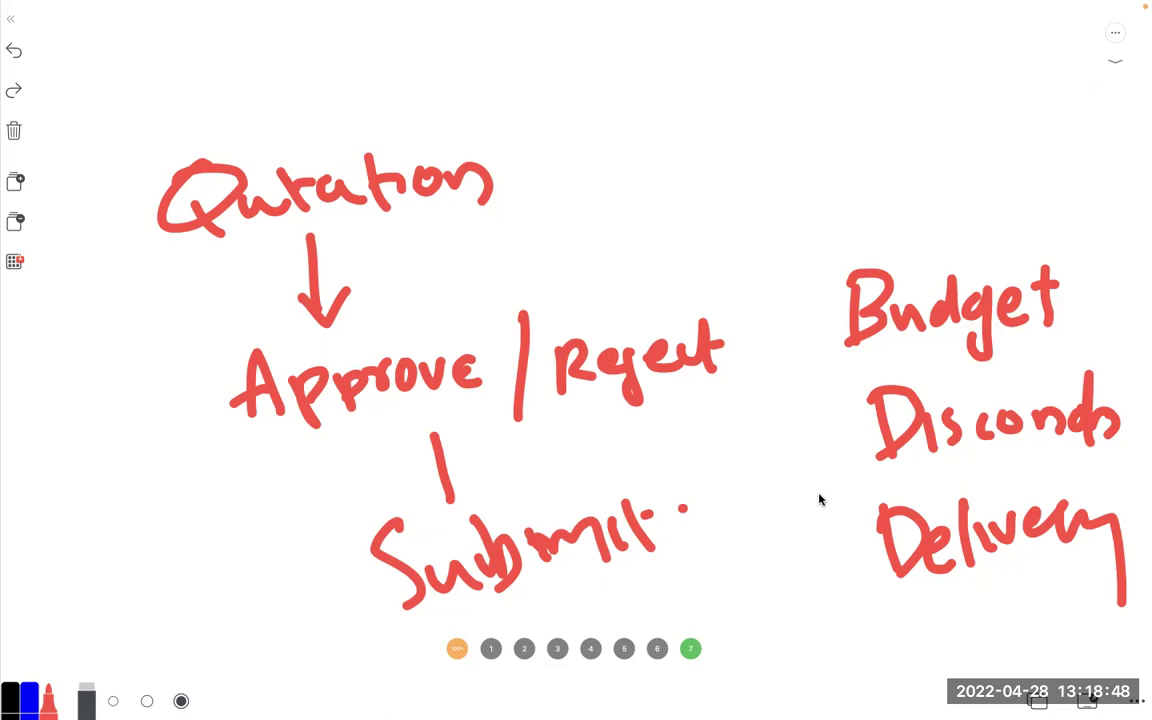
pyautogui.click(818, 545)
# Step: Bracket Budget, Discounts and Delivery in red, then return to page 6's rules list
pyautogui.moveTo(866, 195)
pyautogui.mouseDown()
pyautogui.moveTo(800, 211)
pyautogui.moveTo(828, 630)
pyautogui.moveTo(1030, 622)
pyautogui.mouseUp()
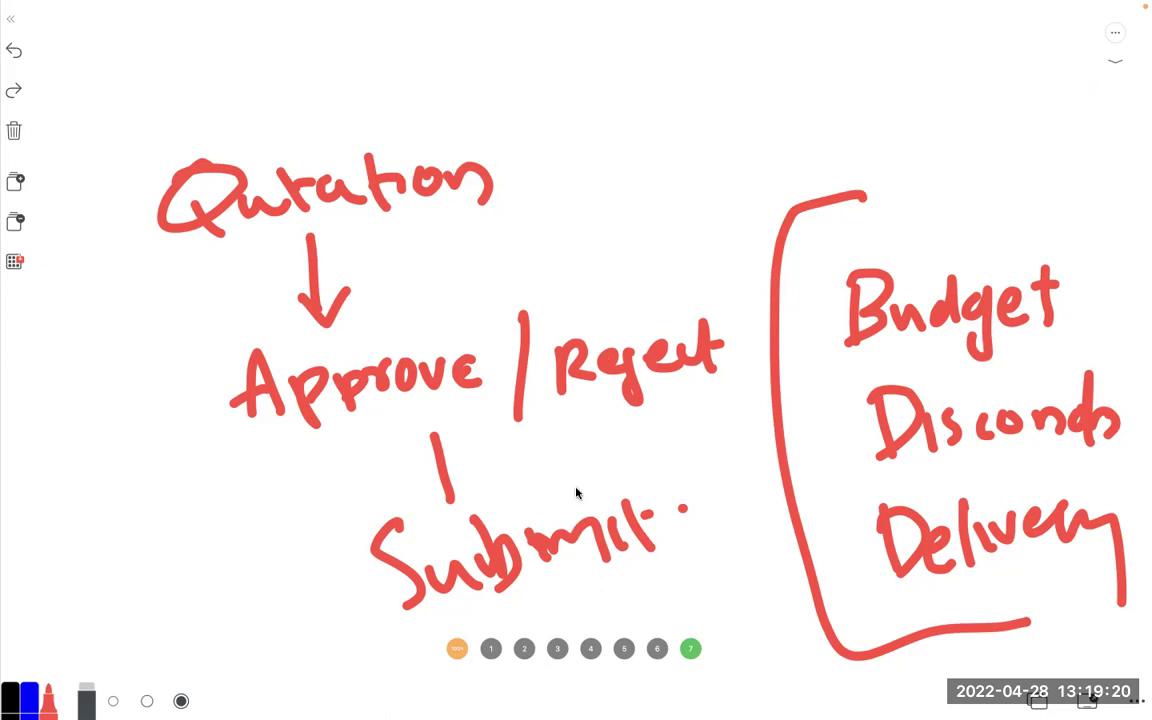
pyautogui.click(657, 649)
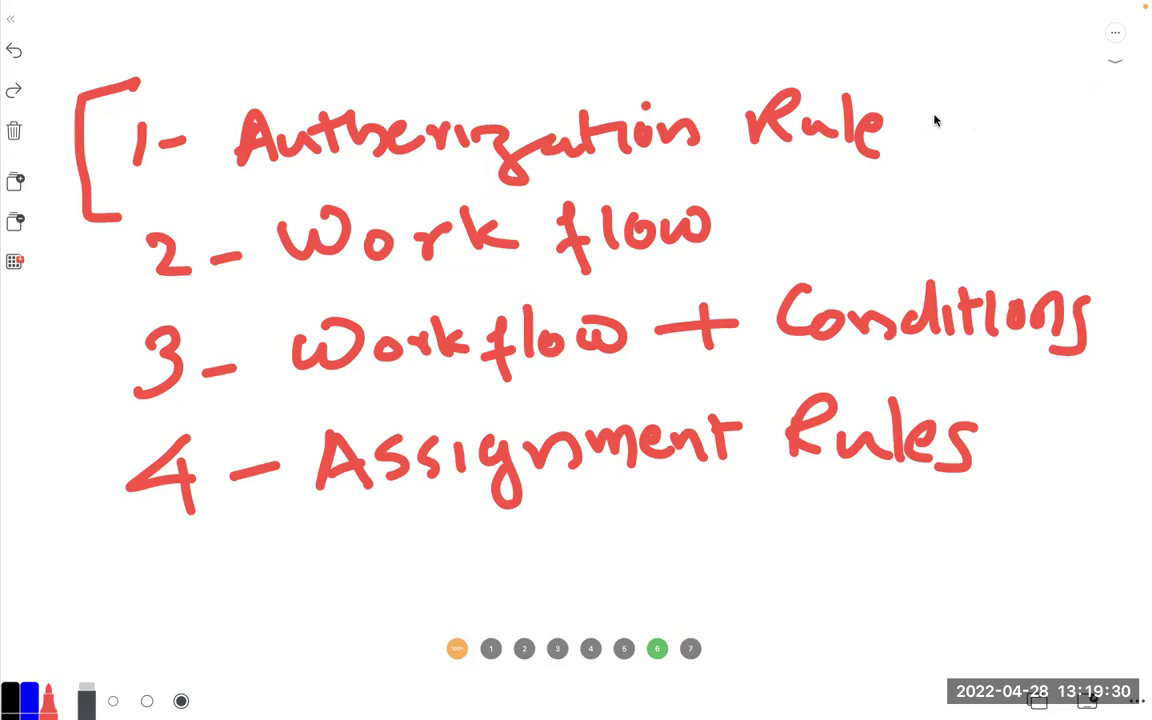
# Step: Point out Authorization Rule, Work flow, Conditions and Assignment Rules with fading ink
pyautogui.press('super+shift+a')
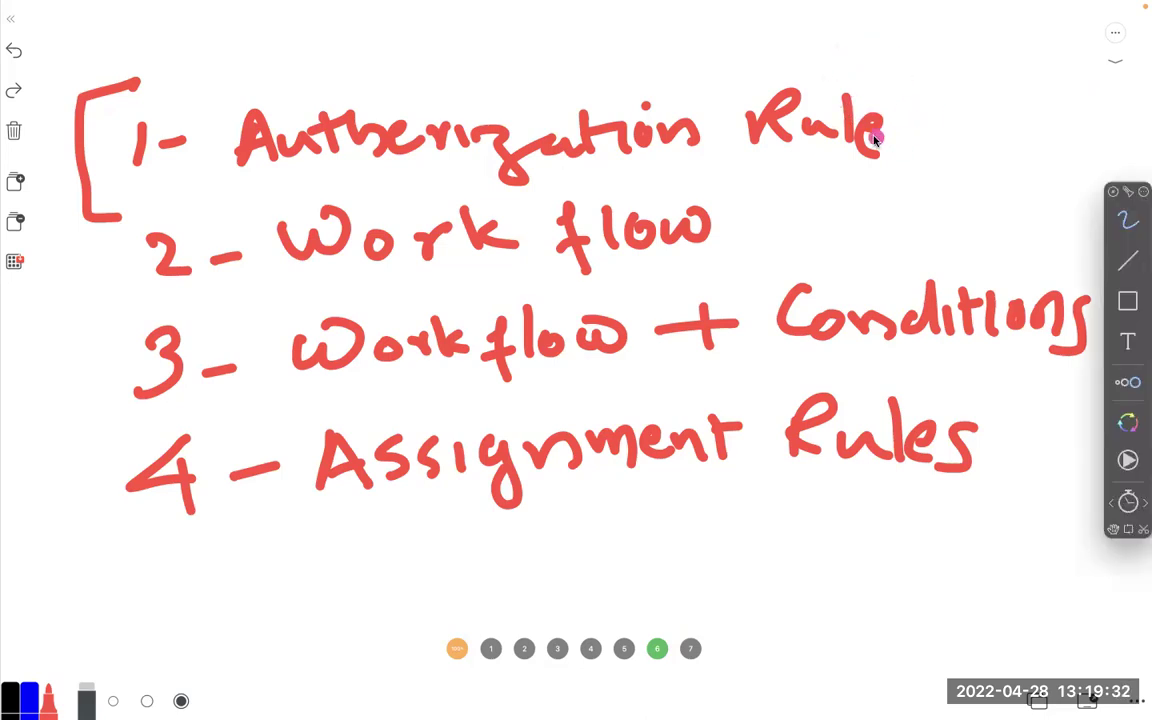
pyautogui.moveTo(863, 82)
pyautogui.mouseDown()
pyautogui.moveTo(258, 140)
pyautogui.moveTo(496, 205)
pyautogui.moveTo(840, 152)
pyautogui.moveTo(843, 132)
pyautogui.mouseUp()
pyautogui.moveTo(815, 200)
pyautogui.mouseDown()
pyautogui.moveTo(743, 209)
pyautogui.moveTo(789, 249)
pyautogui.moveTo(812, 247)
pyautogui.mouseUp()
pyautogui.moveTo(704, 288)
pyautogui.mouseDown()
pyautogui.moveTo(1092, 285)
pyautogui.moveTo(805, 370)
pyautogui.moveTo(745, 347)
pyautogui.mouseUp()
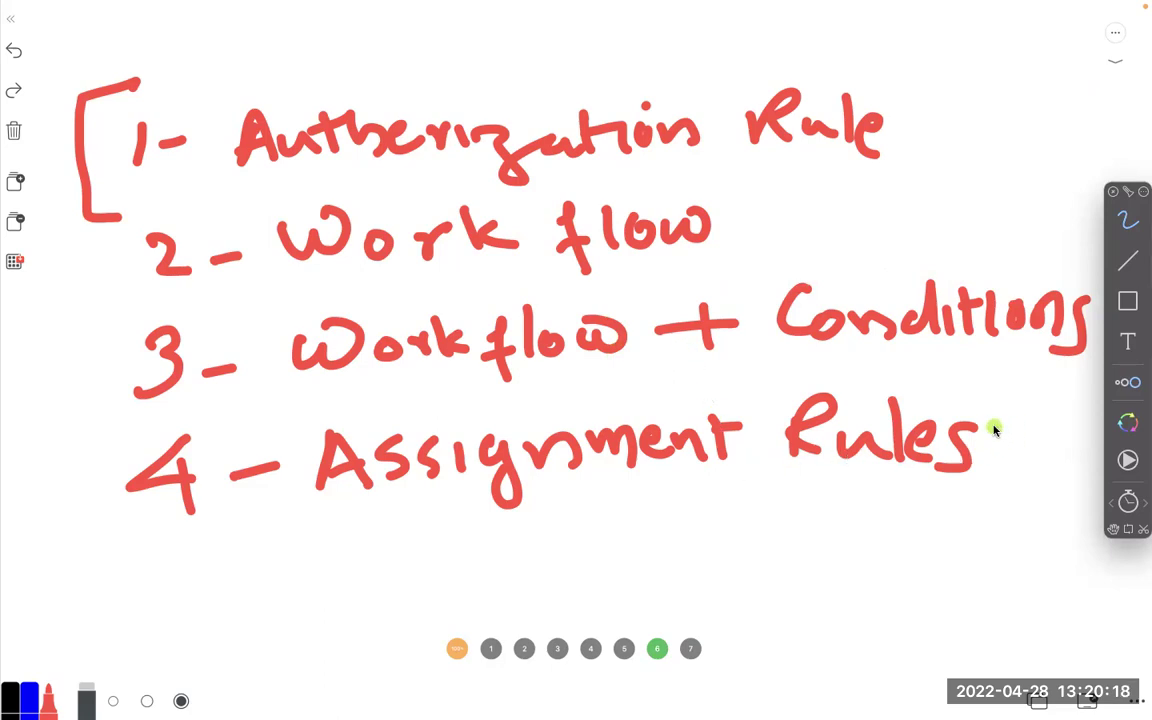
pyautogui.moveTo(990, 408)
pyautogui.mouseDown()
pyautogui.moveTo(400, 382)
pyautogui.moveTo(395, 527)
pyautogui.moveTo(972, 466)
pyautogui.moveTo(983, 422)
pyautogui.mouseUp()
pyautogui.moveTo(197, 68)
pyautogui.mouseDown()
pyautogui.moveTo(95, 325)
pyautogui.moveTo(240, 535)
pyautogui.moveTo(303, 492)
pyautogui.mouseUp()
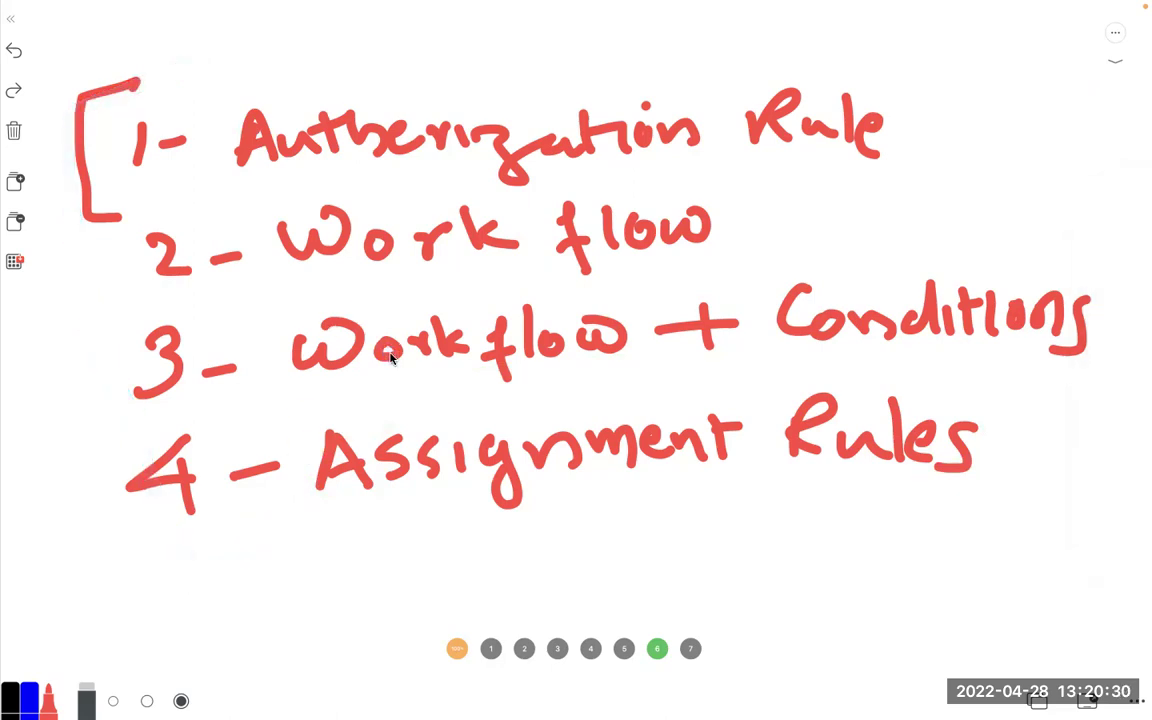
# Step: Switch to ERPNext and open the Authorization Rule list by searching 'auth'
pyautogui.press('super+Tab')
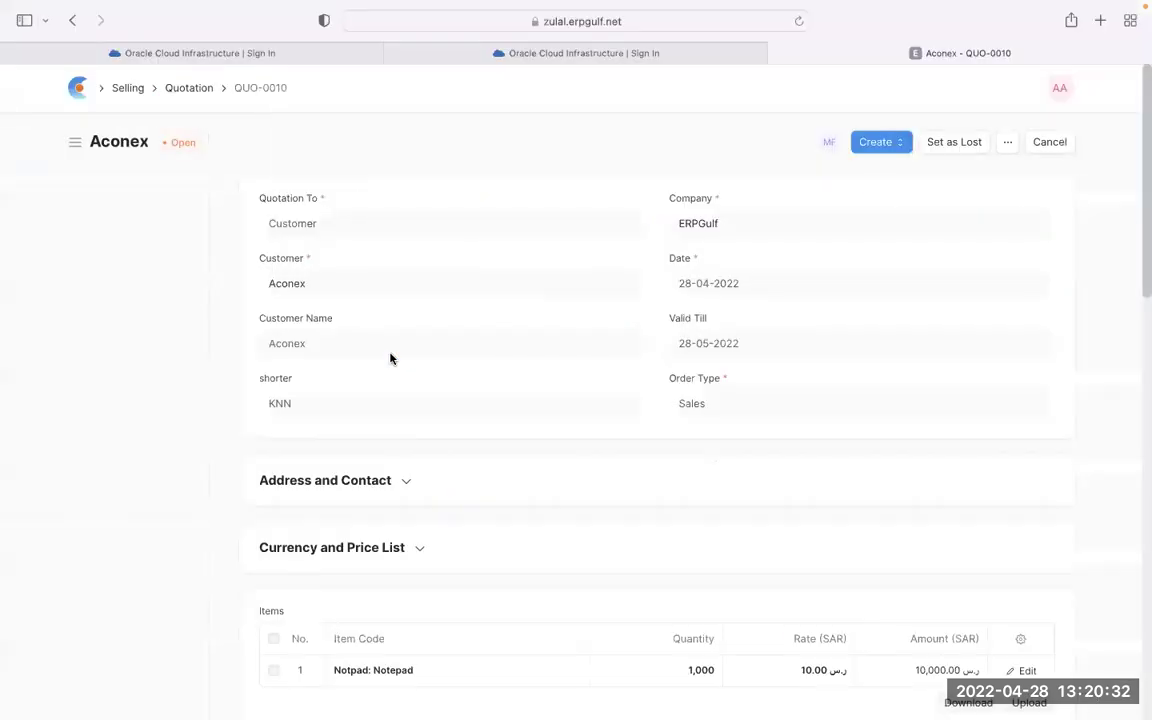
pyautogui.press('super+Tab')
pyautogui.press('super+Tab')
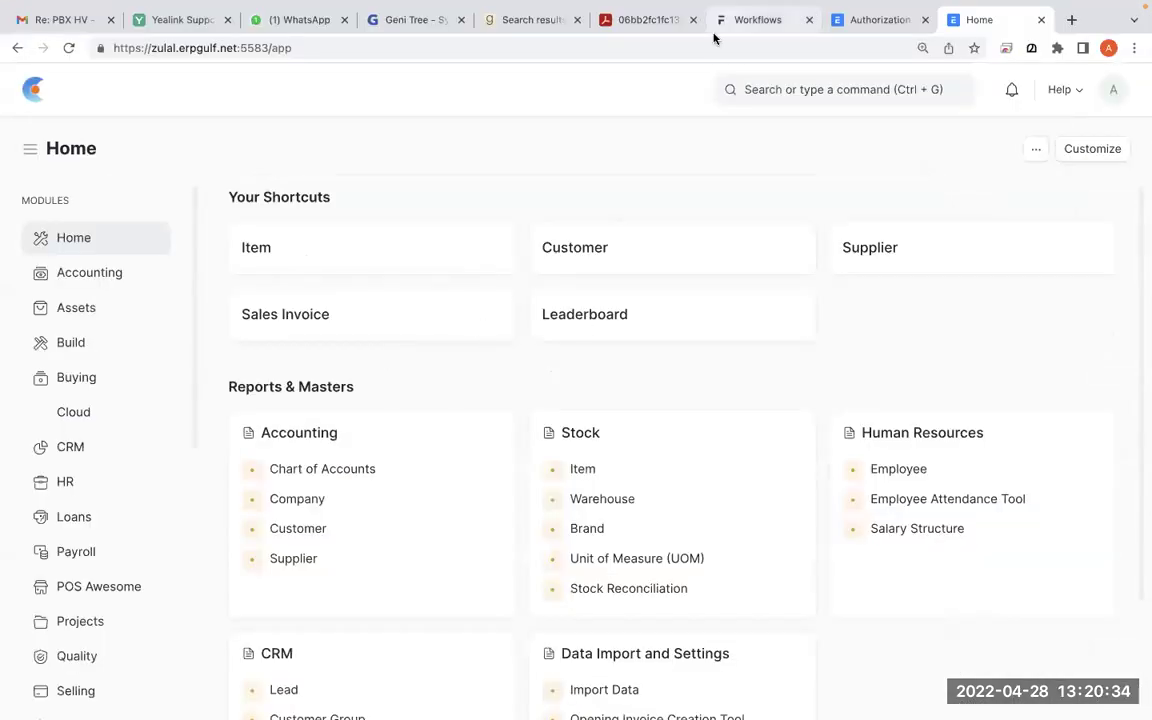
pyautogui.click(852, 90)
pyautogui.write('auth')
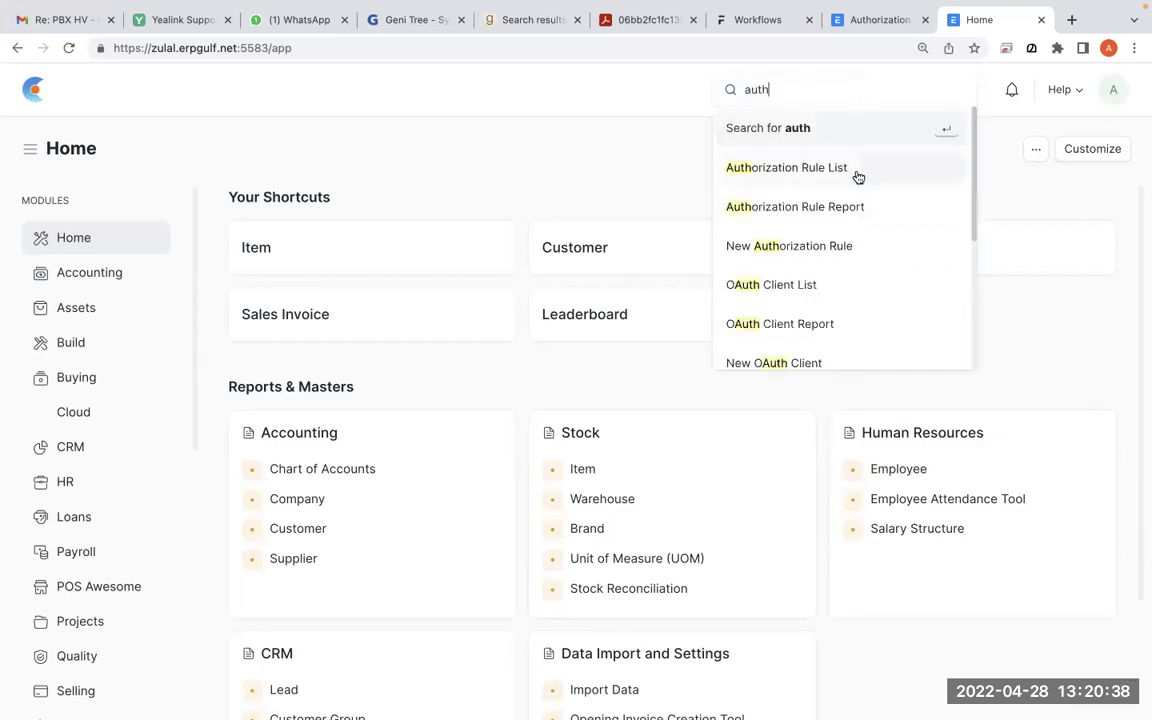
pyautogui.click(857, 170)
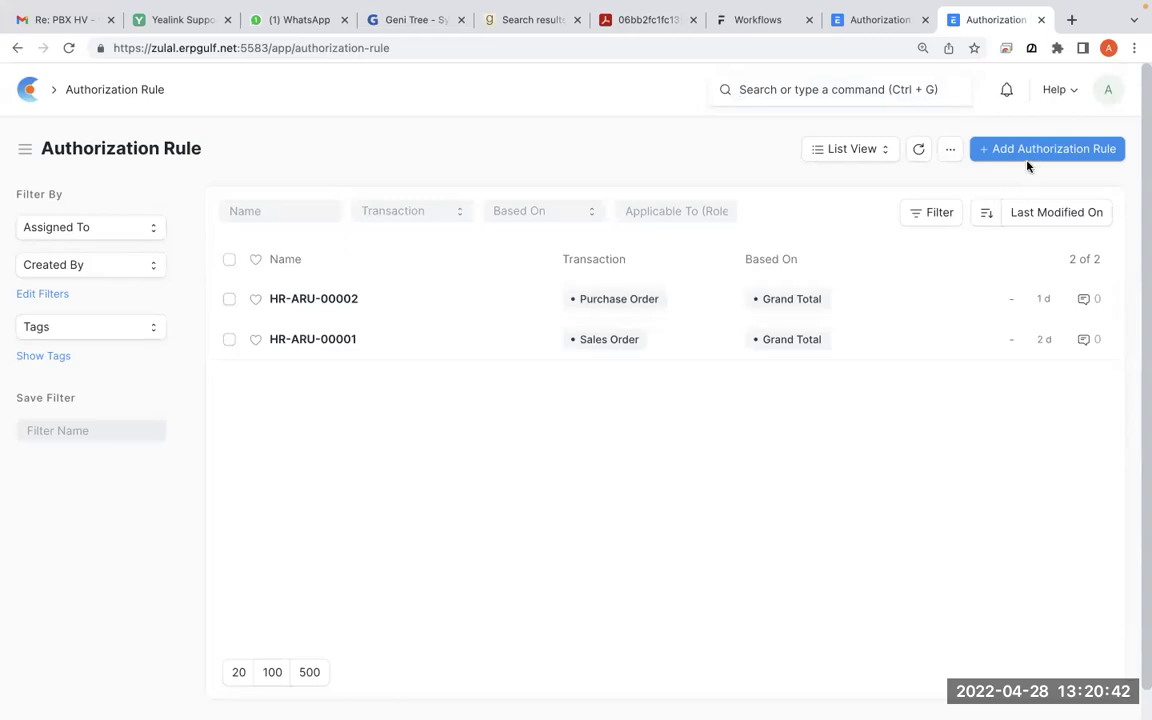
# Step: Search the awesomebar for users and open the User List
pyautogui.write('auth')
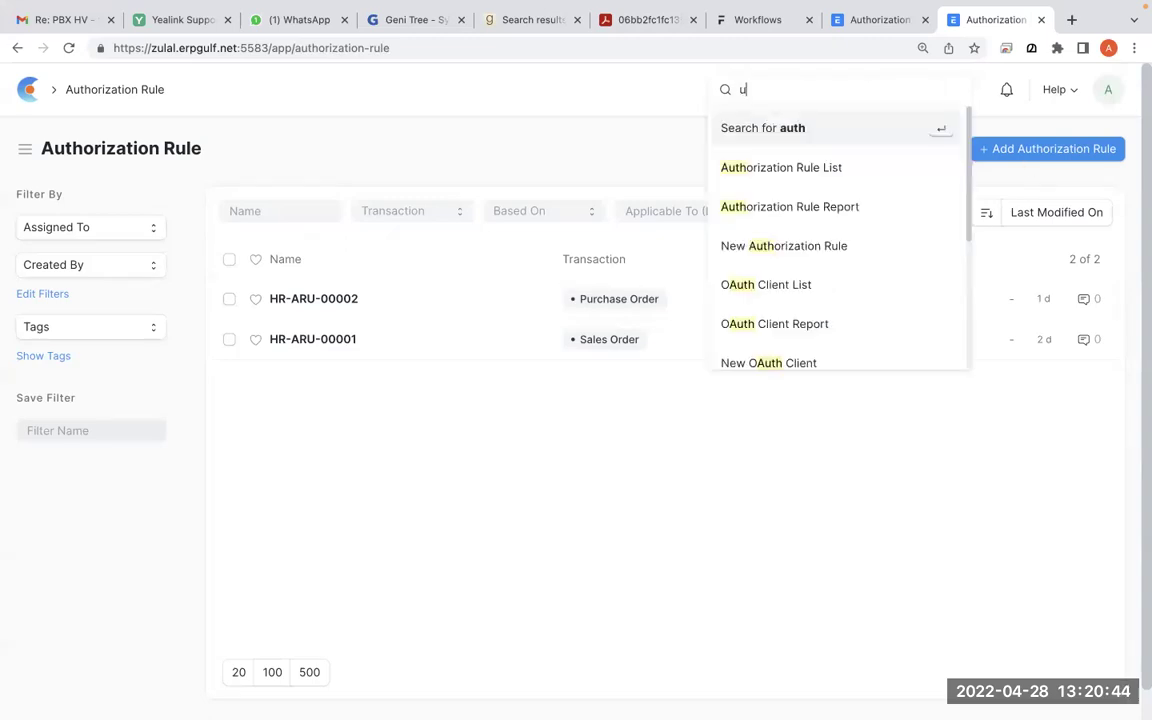
pyautogui.press('BackSpace')
pyautogui.write('er li')
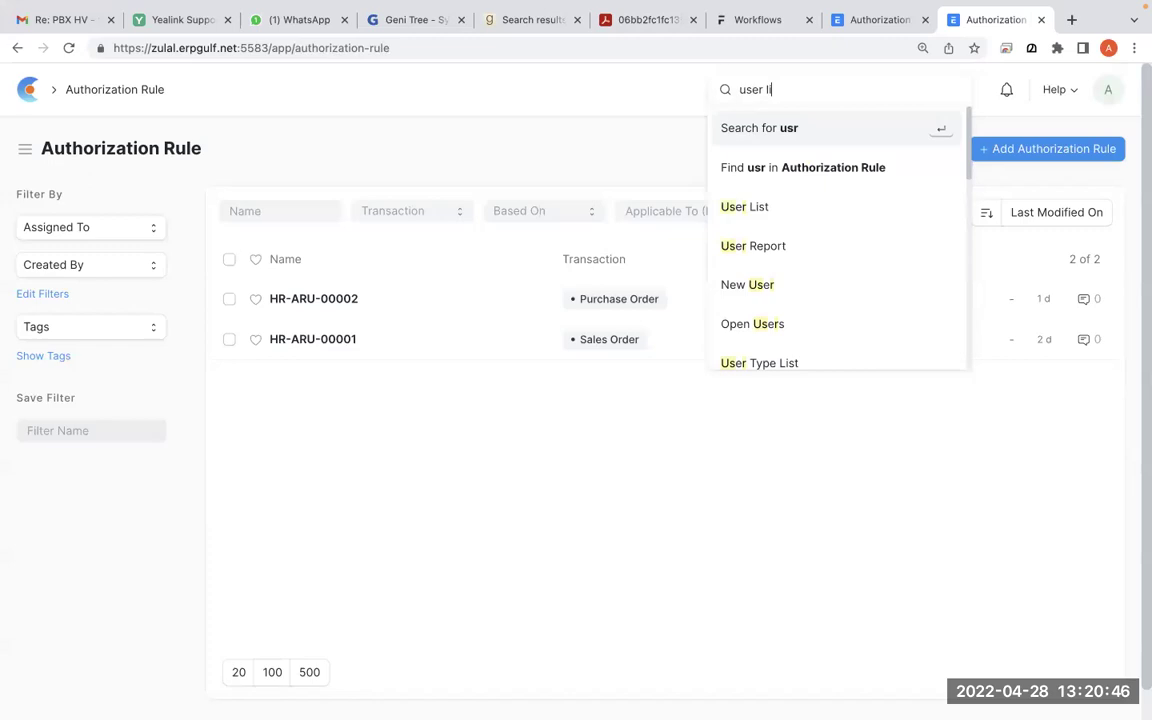
pyautogui.click(823, 219)
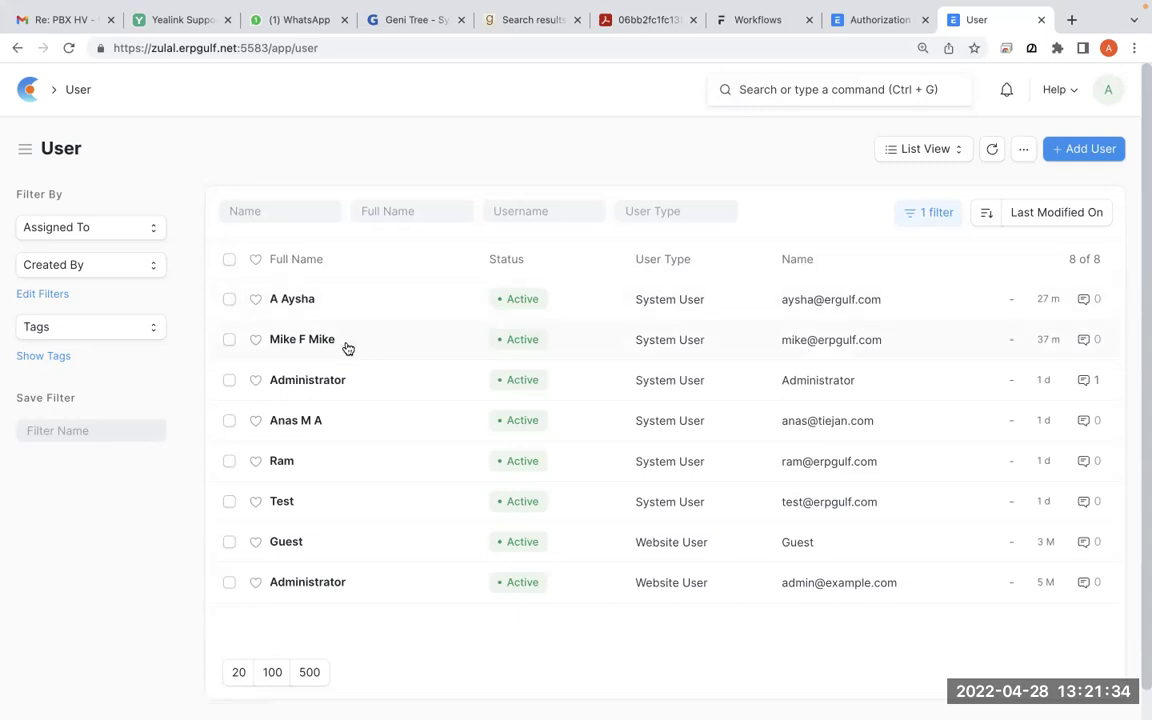
# Step: Mark up the second user's entry in the User list with on-screen annotations
pyautogui.hotkey('ctrl', 'alt', 'a')
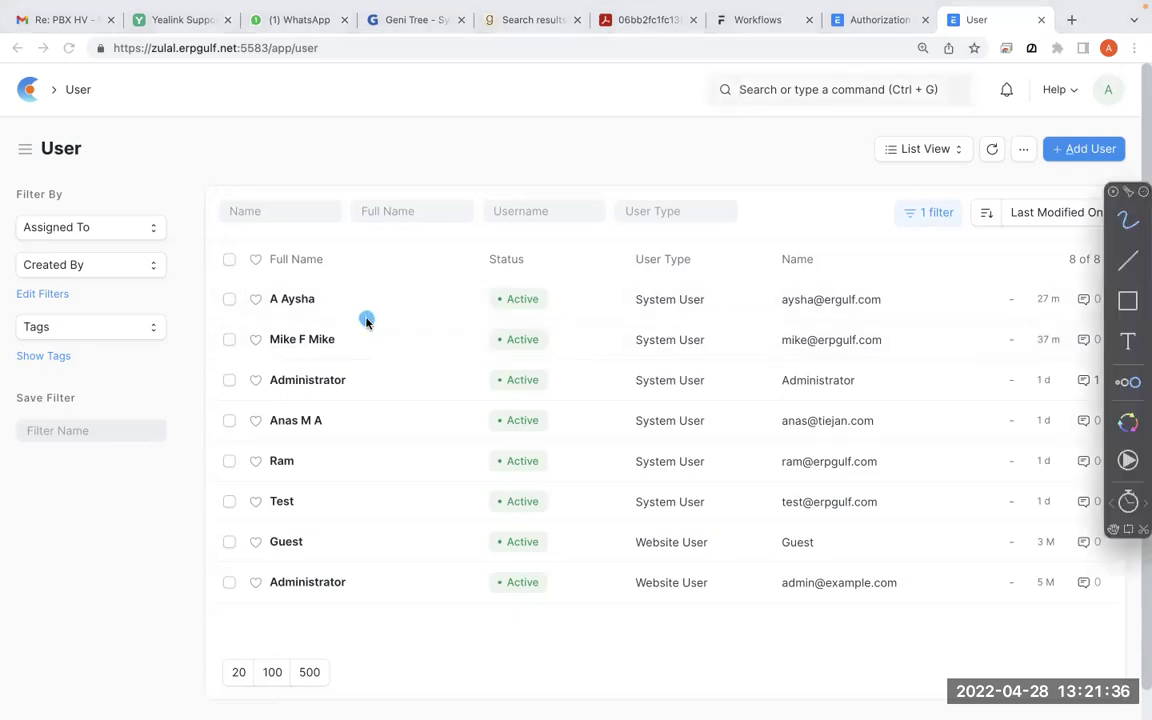
pyautogui.moveTo(370, 319); pyautogui.dragTo(224, 355)
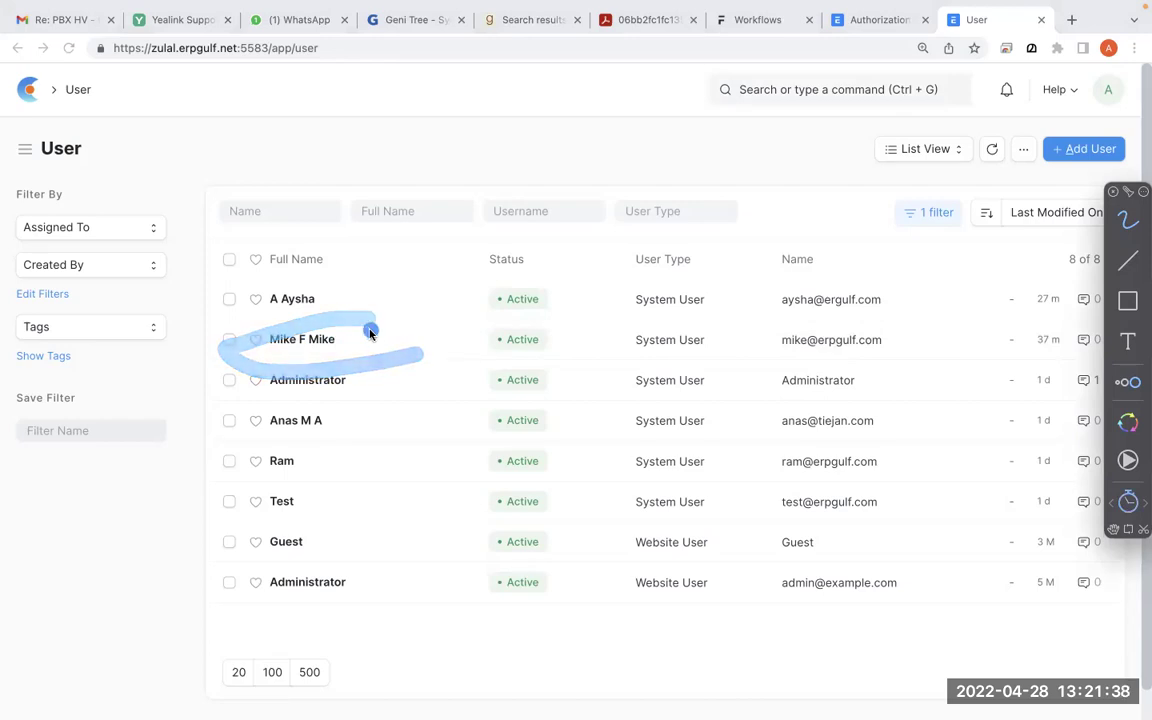
pyautogui.moveTo(376, 329)
pyautogui.mouseDown()
pyautogui.moveTo(231, 332)
pyautogui.moveTo(391, 357)
pyautogui.mouseUp()
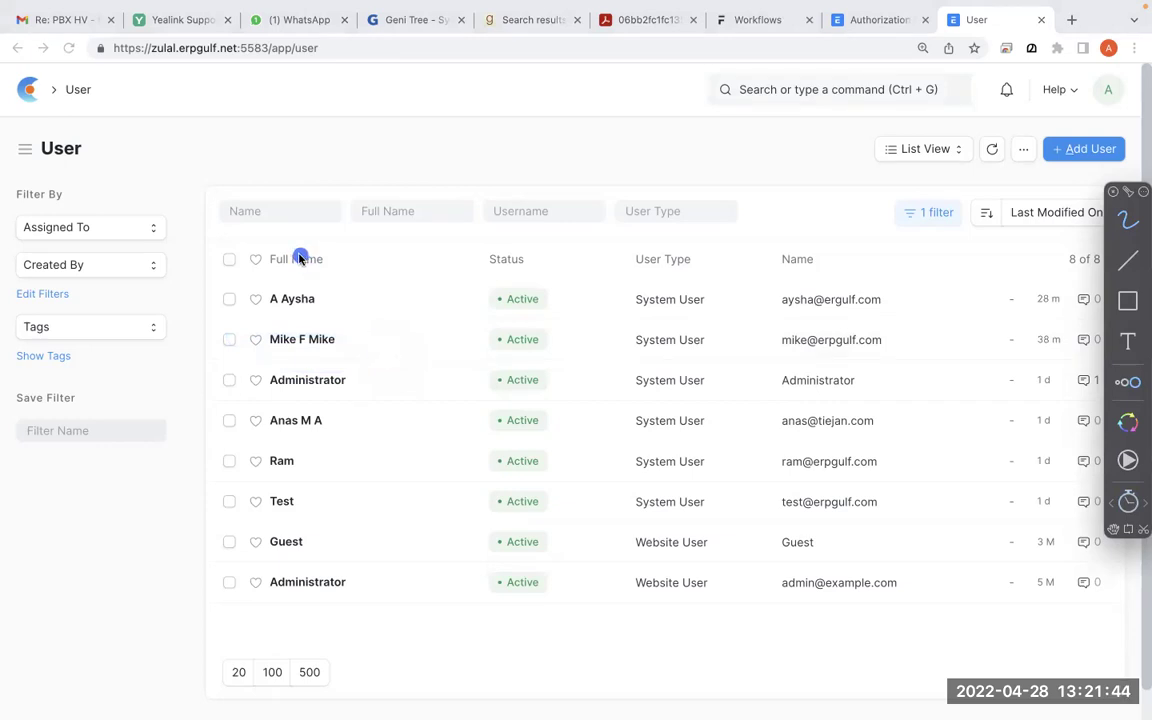
pyautogui.moveTo(299, 259)
pyautogui.mouseDown()
pyautogui.moveTo(262, 255)
pyautogui.moveTo(350, 322)
pyautogui.moveTo(319, 265)
pyautogui.mouseUp()
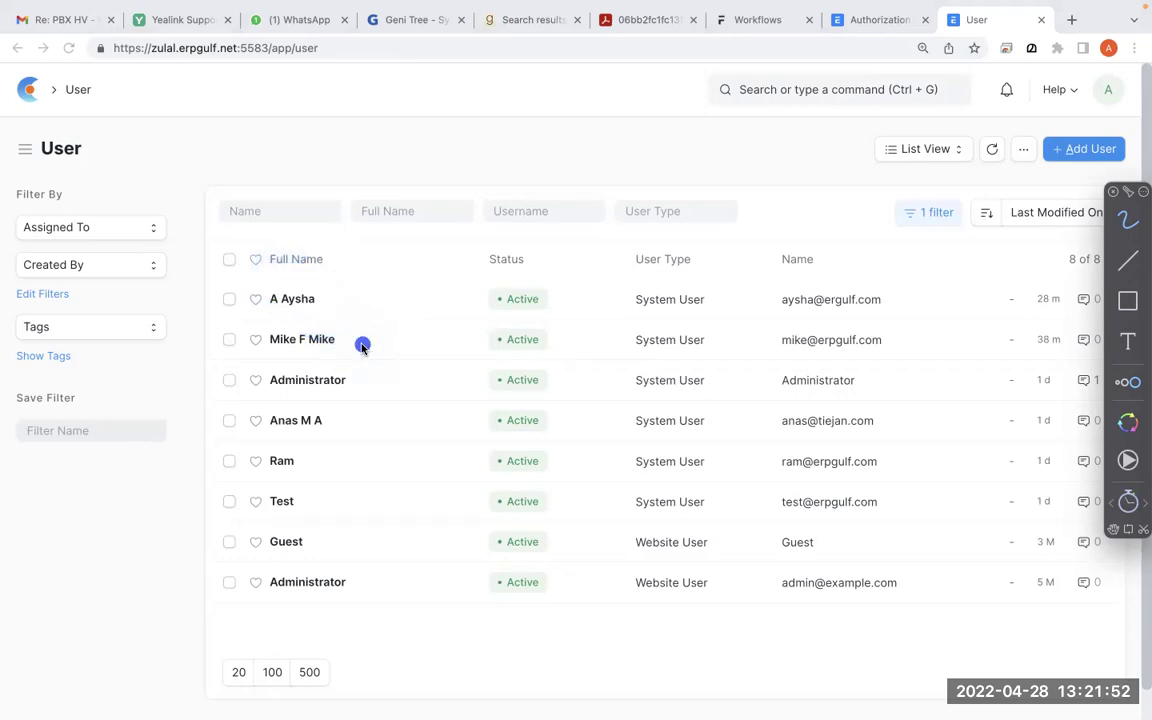
# Step: Confirm the second user has only Sales User ticked, then open the first user's record
pyautogui.click(314, 340)
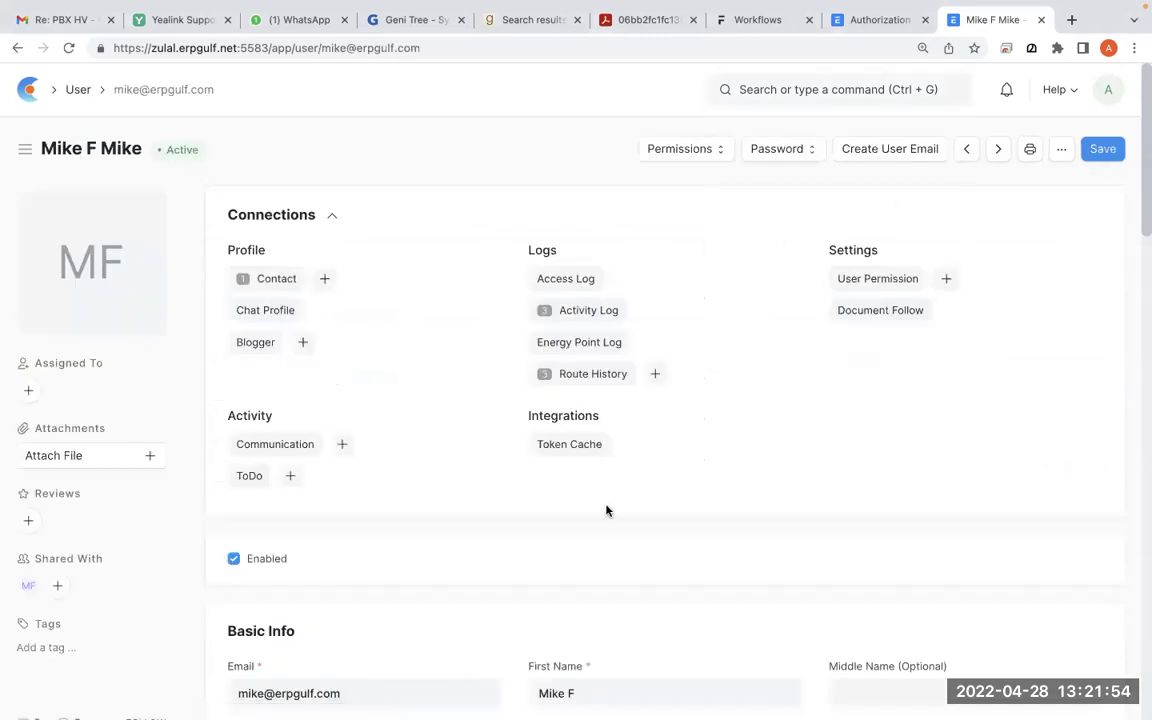
pyautogui.scroll(-10, 606, 505)
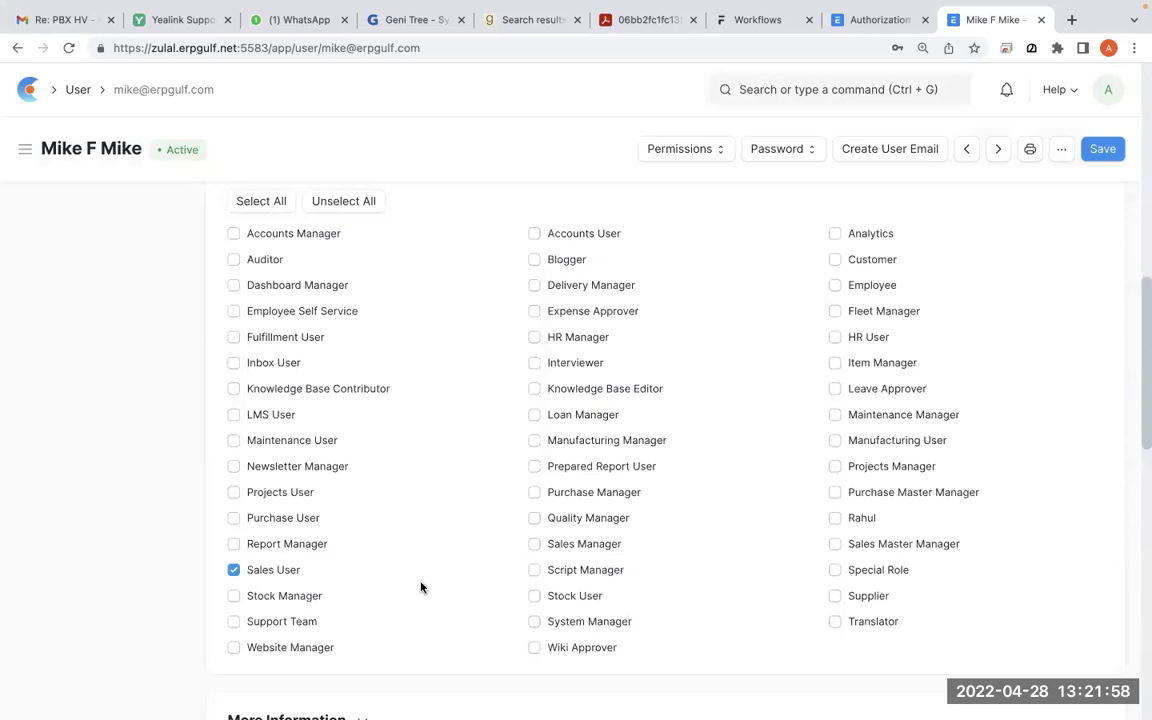
pyautogui.scroll(3, 421, 587)
pyautogui.scroll(1, 421, 587)
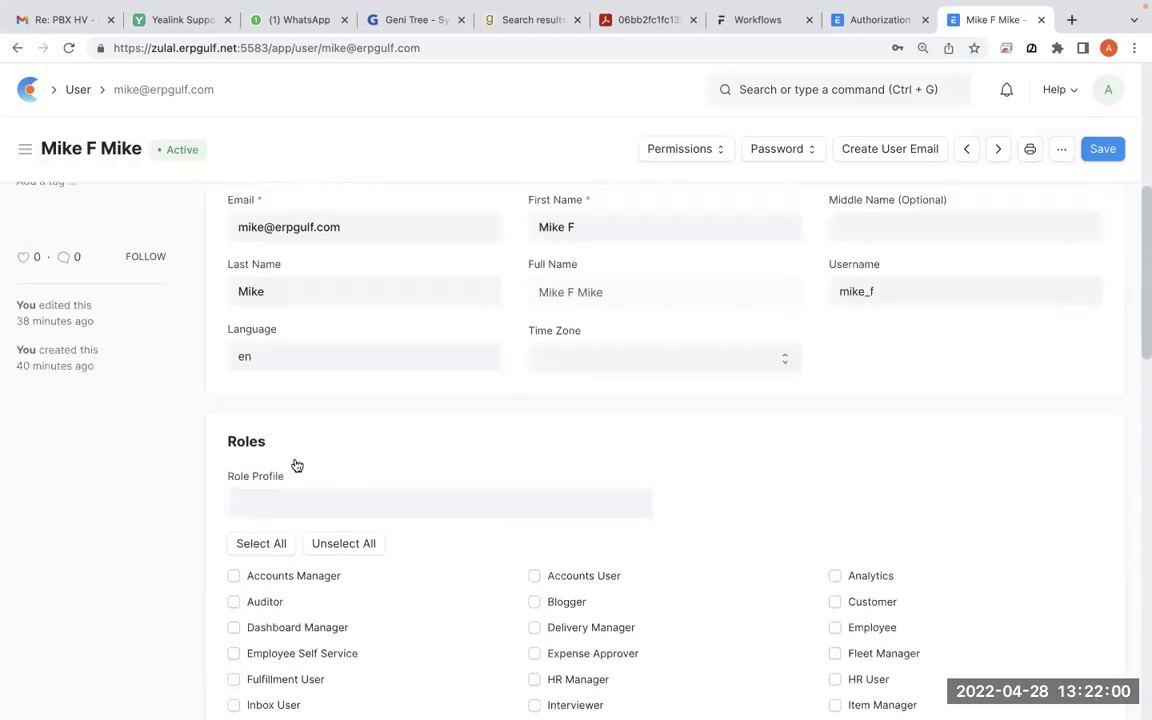
pyautogui.scroll(-5, 296, 465)
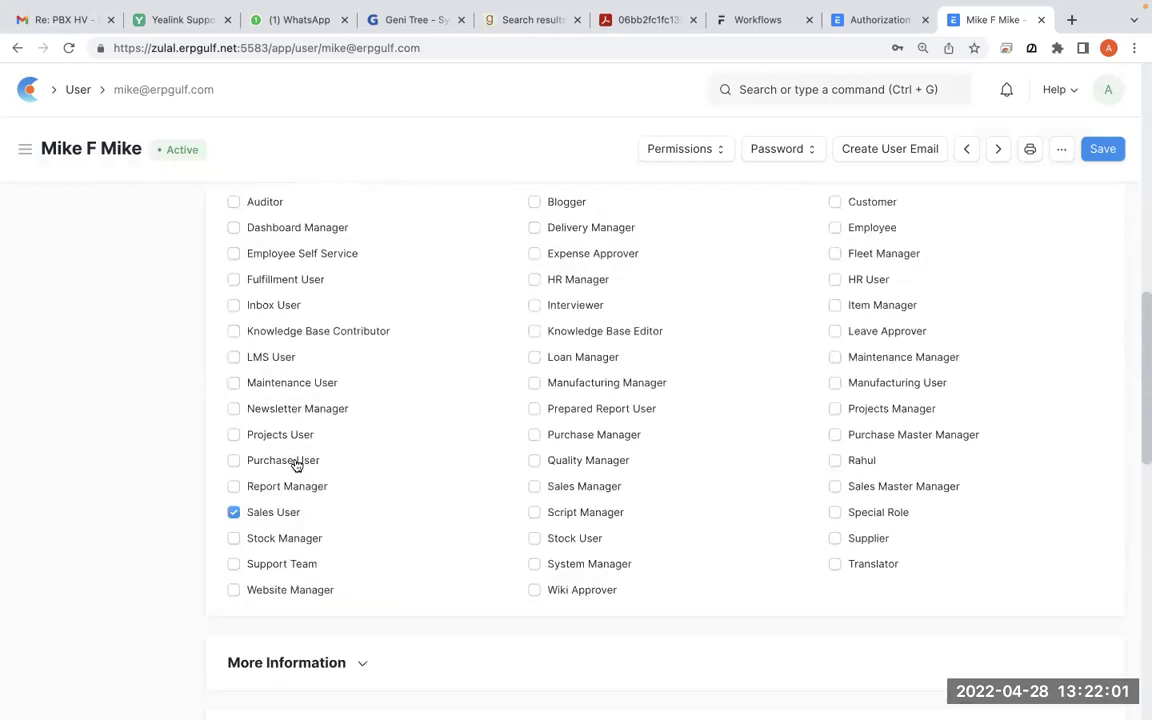
pyautogui.click(16, 50)
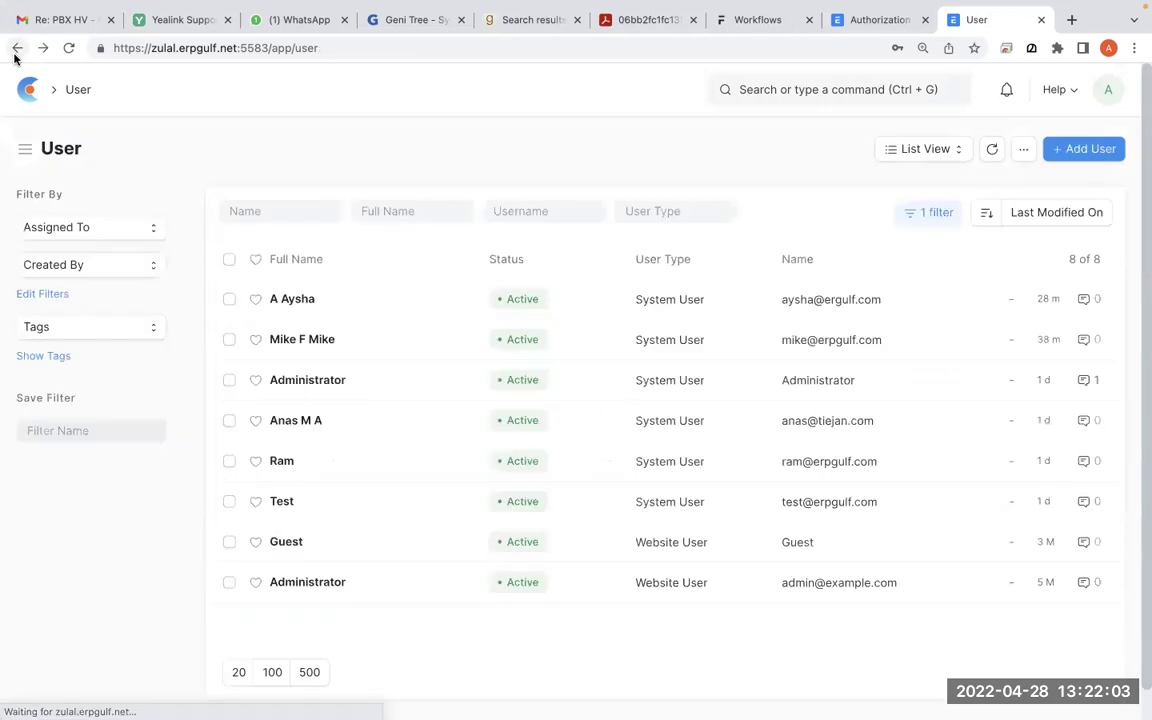
pyautogui.click(307, 310)
# Step: Highlight the first user's ticked Sales User and Sales Manager roles, then go back to the User list
pyautogui.scroll(-7, 576, 550)
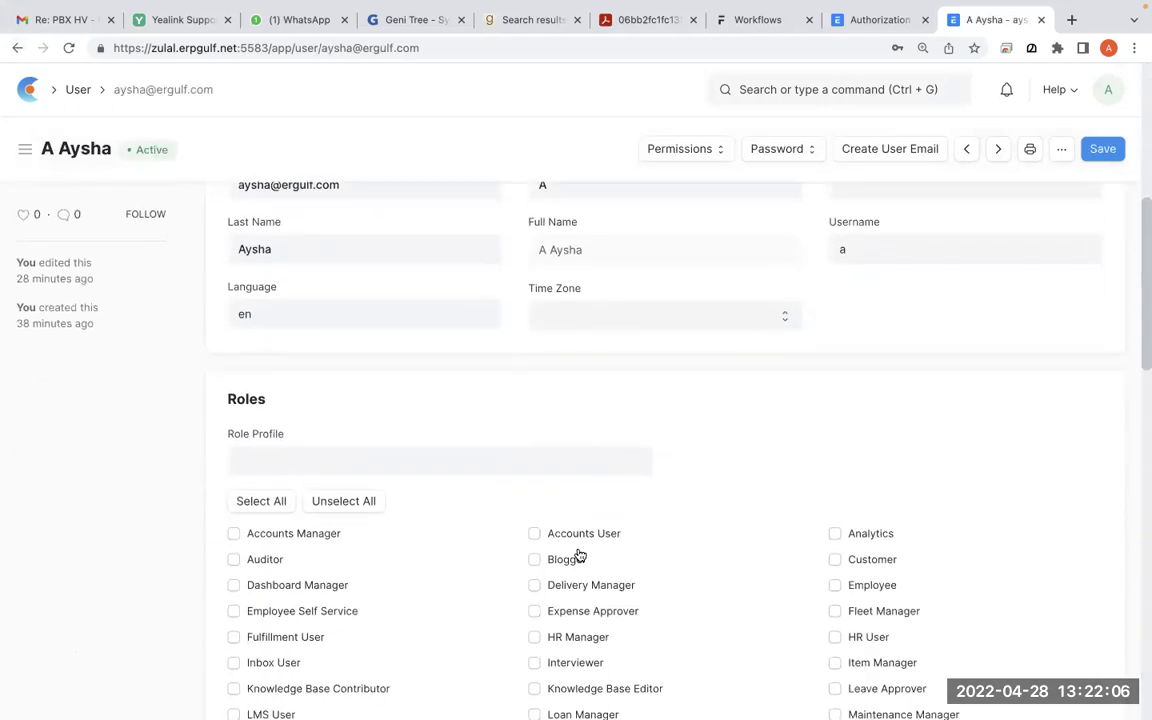
pyautogui.scroll(-2, 580, 555)
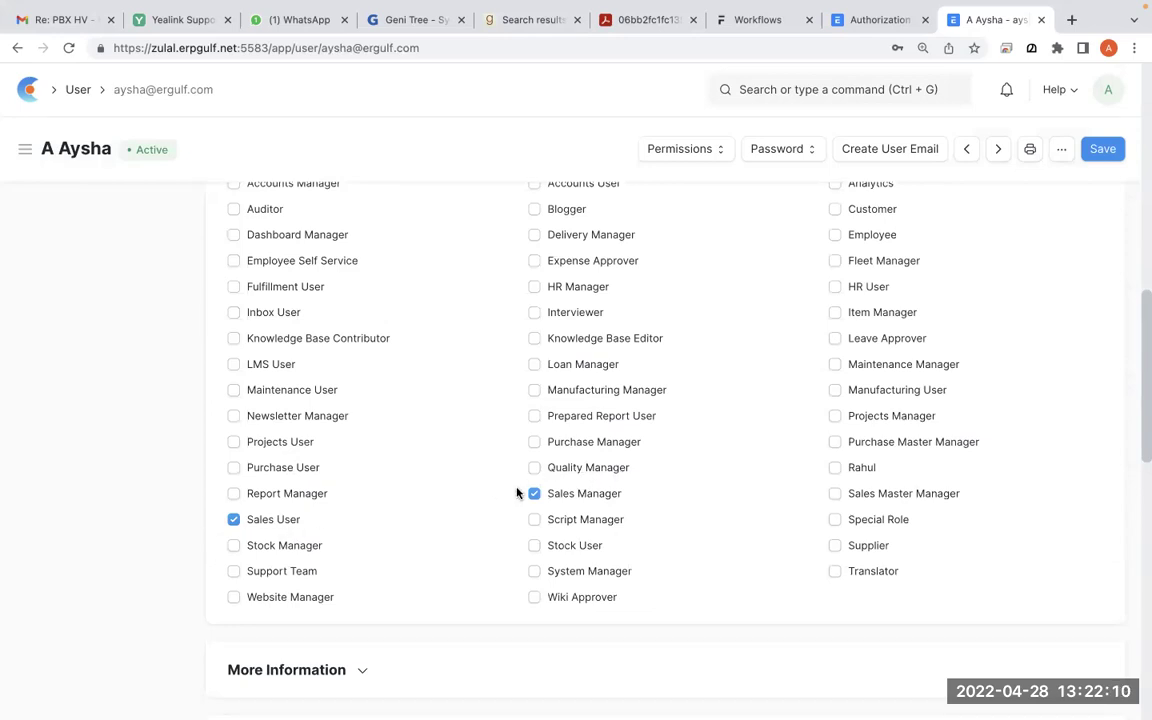
pyautogui.hotkey('ctrl', 'shift', 'd')
pyautogui.moveTo(685, 450)
pyautogui.mouseDown()
pyautogui.moveTo(586, 447)
pyautogui.moveTo(566, 555)
pyautogui.moveTo(686, 478)
pyautogui.moveTo(663, 456)
pyautogui.mouseUp()
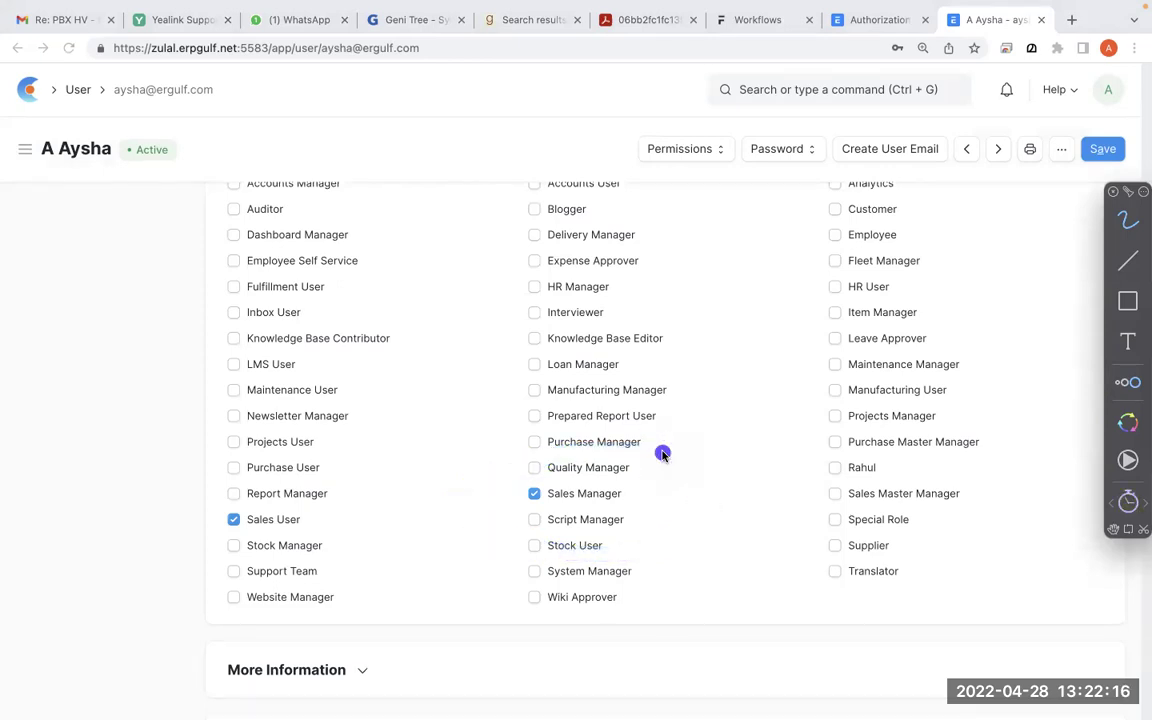
pyautogui.hotkey('ctrl', 'shift', 'd')
pyautogui.click(17, 47)
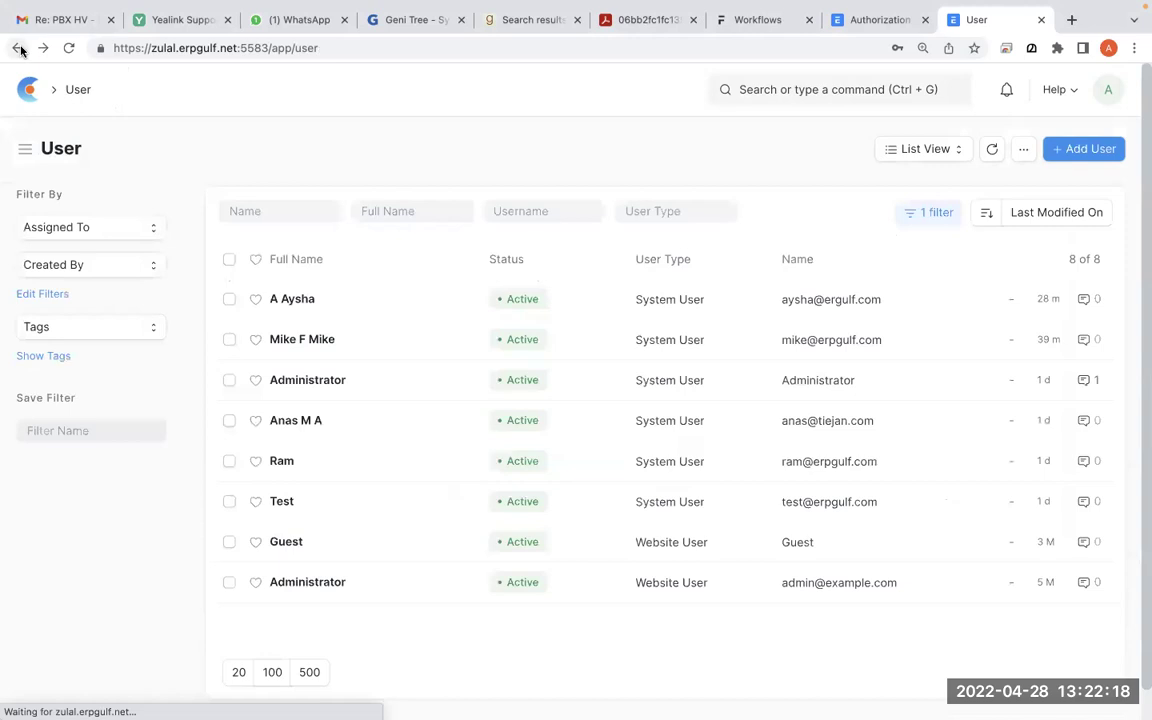
# Step: Open a new Authorization Rule from the search and set its transaction to Quotation
pyautogui.click(786, 90)
pyautogui.write('auth')
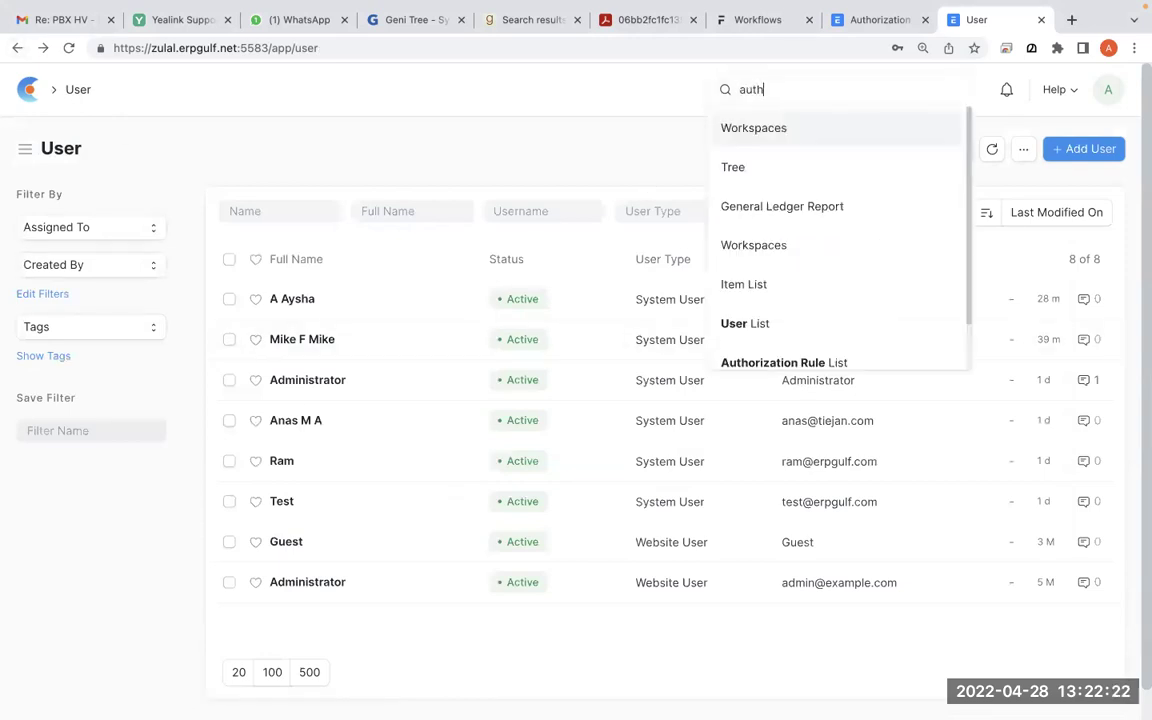
pyautogui.click(805, 206)
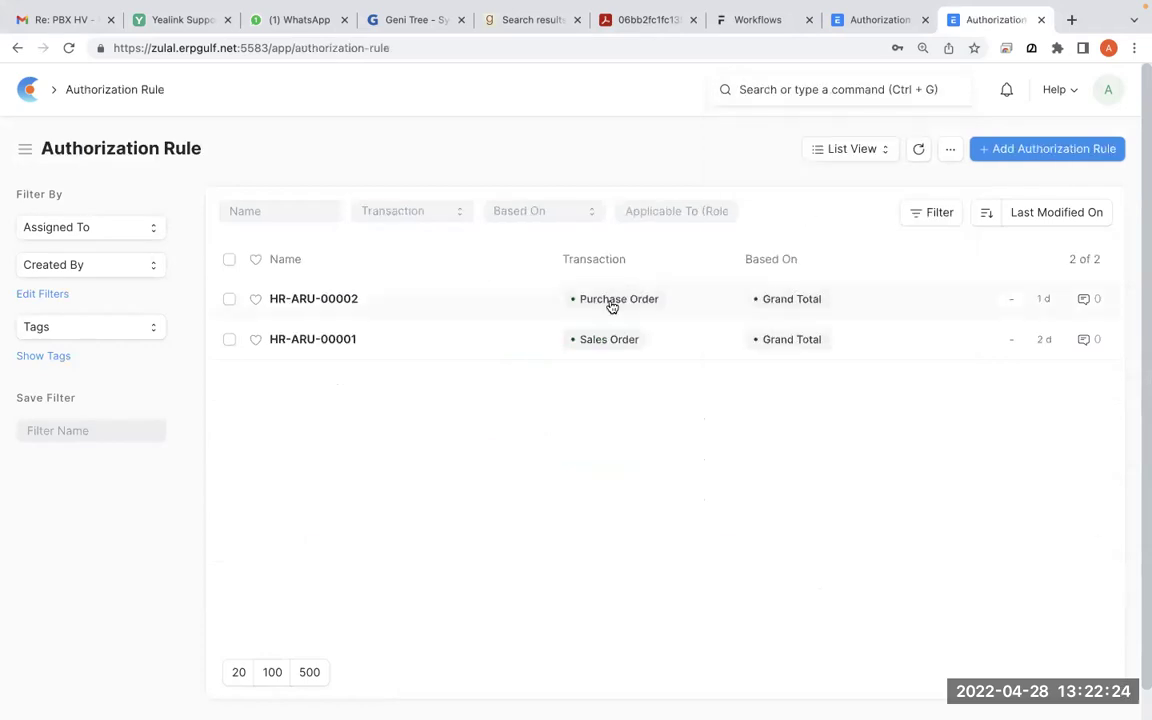
pyautogui.click(1065, 150)
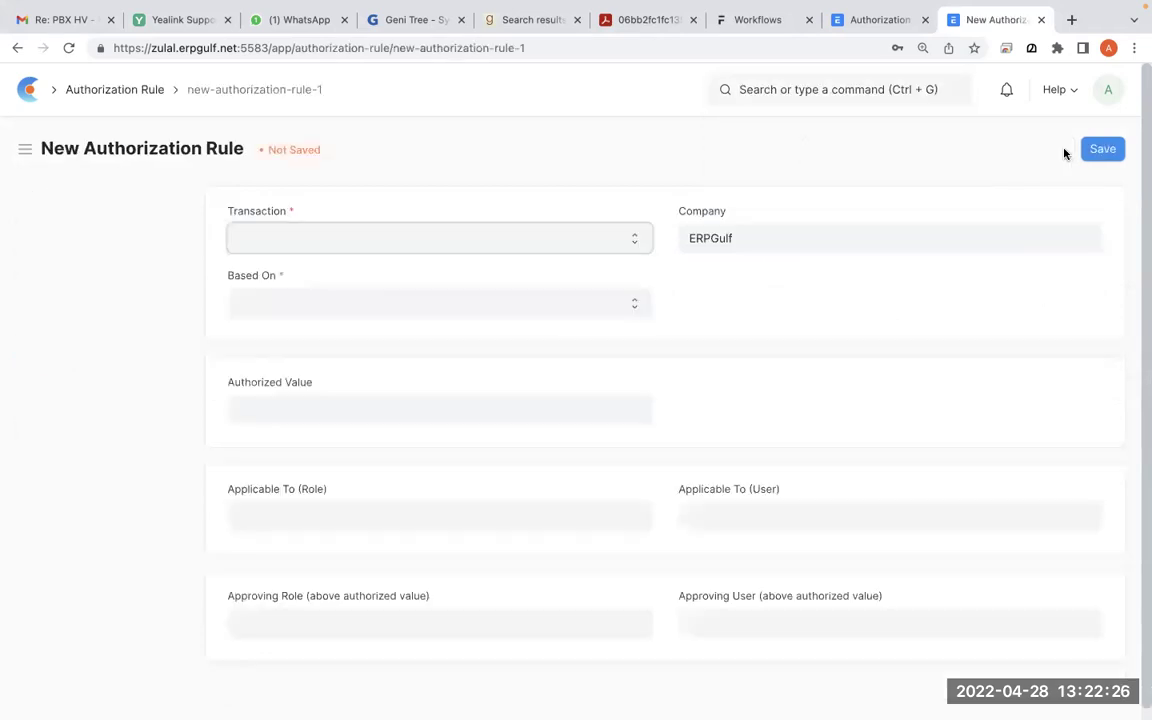
pyautogui.click(632, 242)
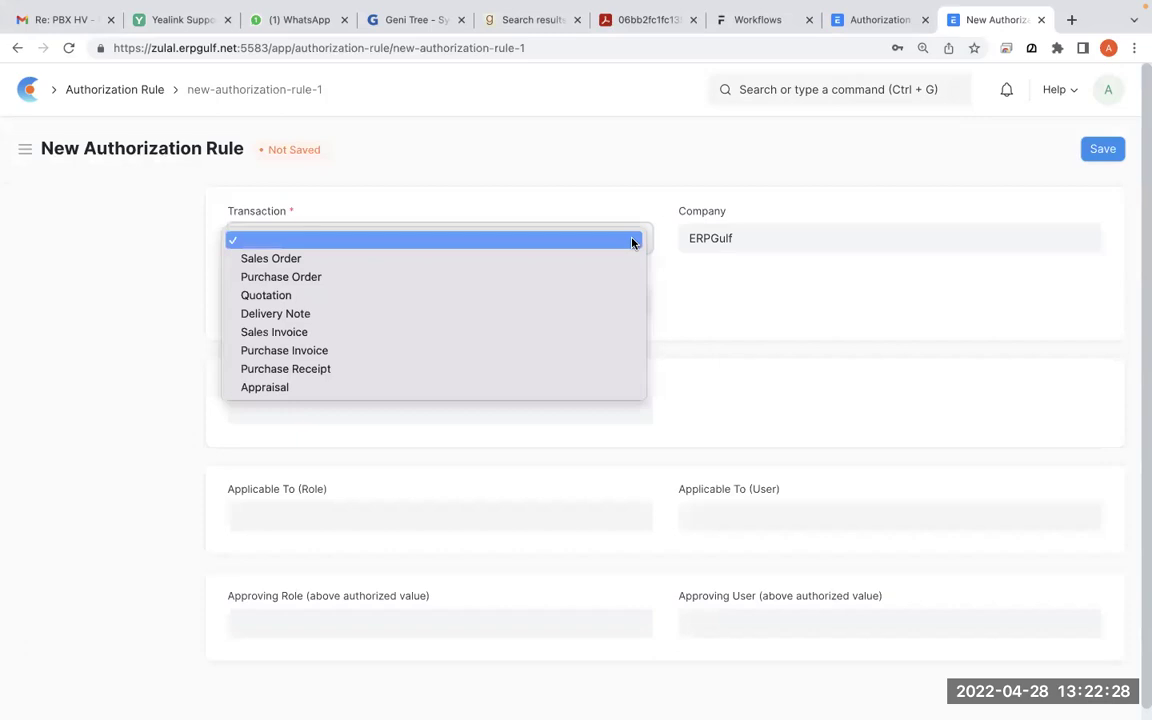
pyautogui.click(616, 296)
# Step: Set Based On to Grand Total and enter an authorized value of 1000
pyautogui.click(592, 301)
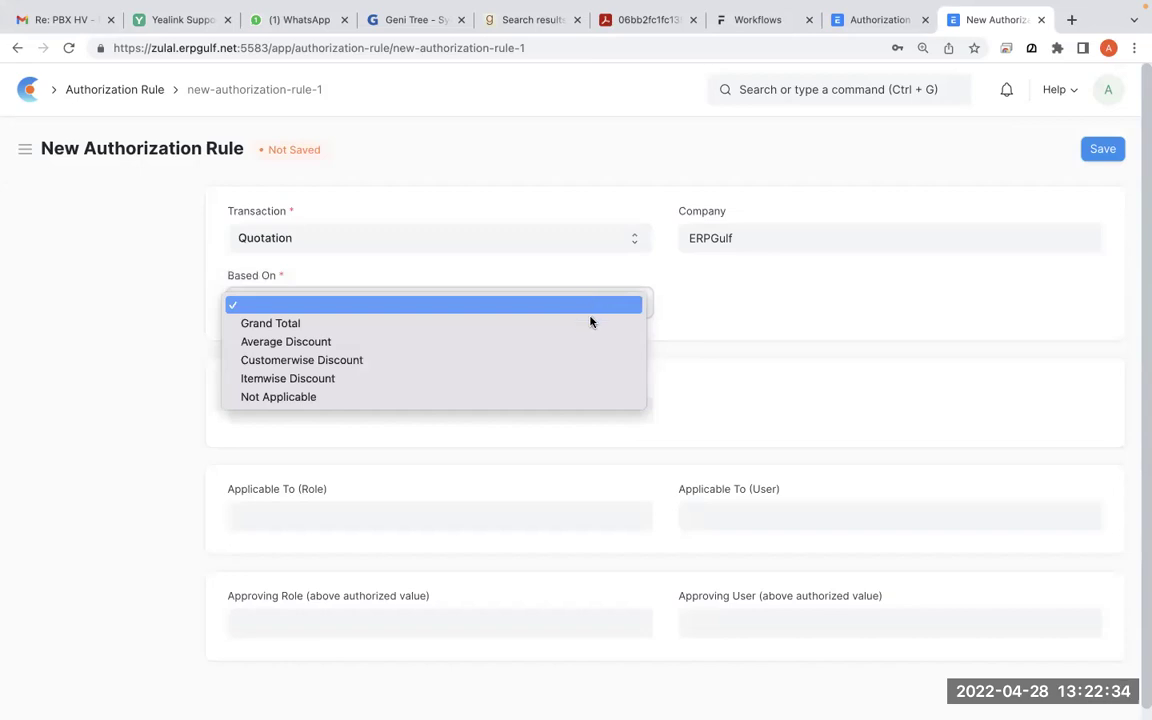
pyautogui.click(590, 333)
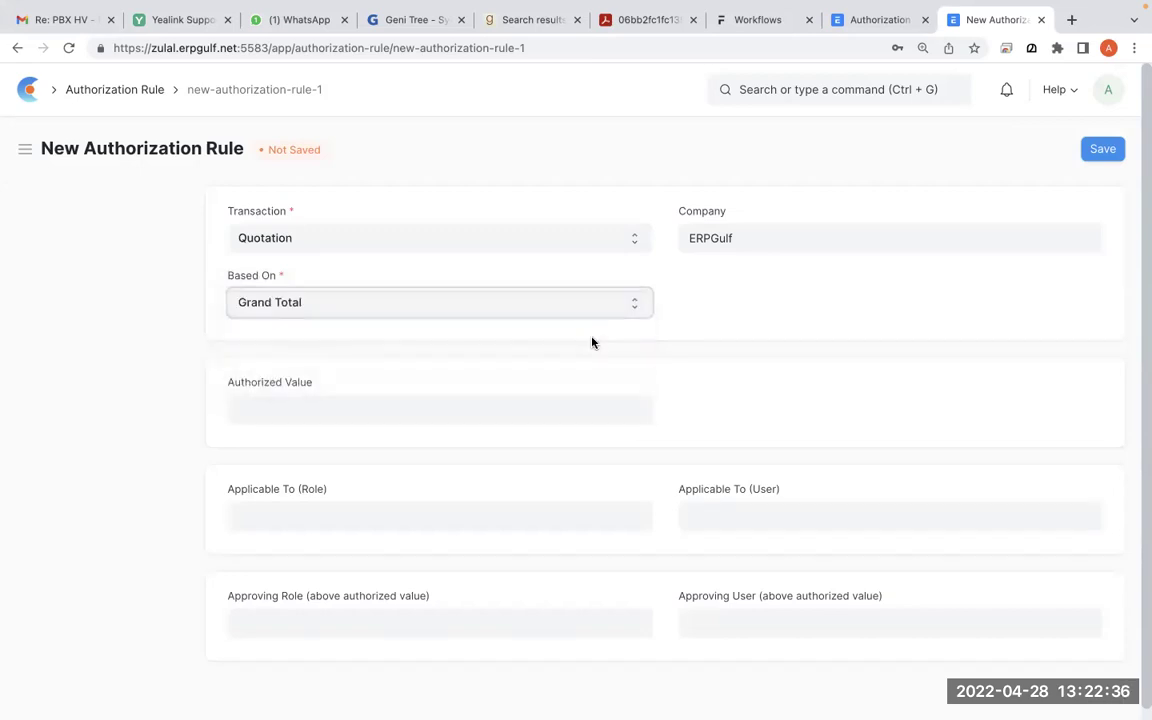
pyautogui.click(550, 410)
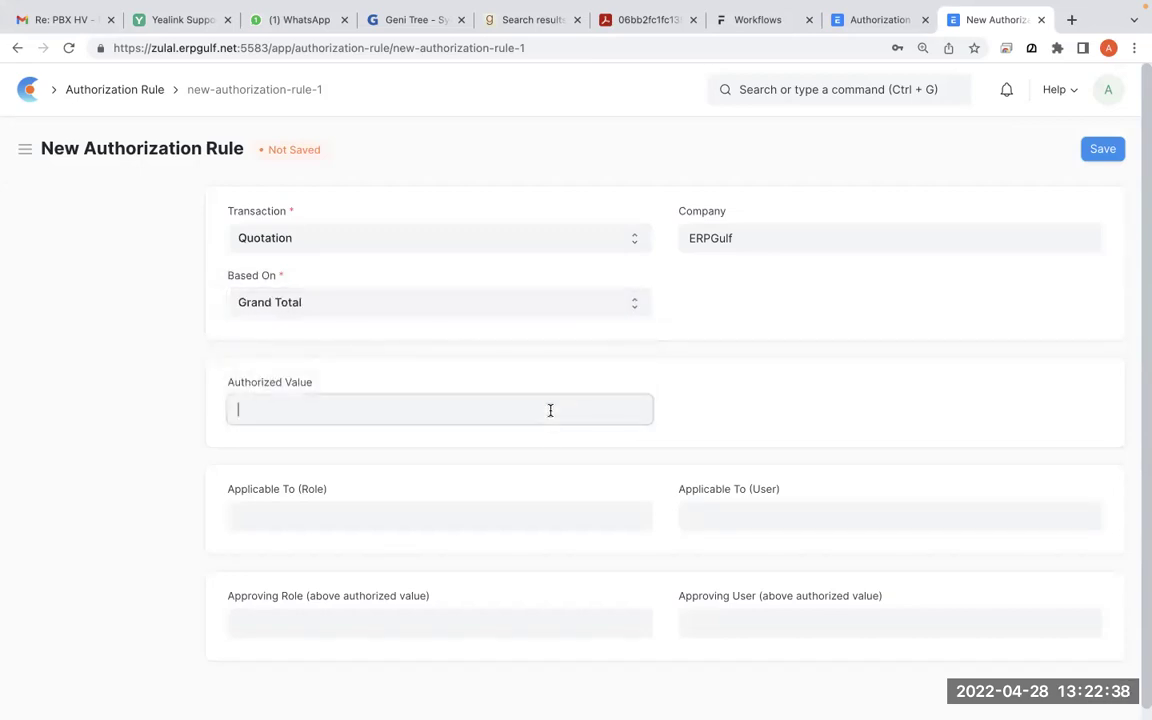
pyautogui.write('1000')
pyautogui.click(805, 417)
pyautogui.scroll(-1, 805, 417)
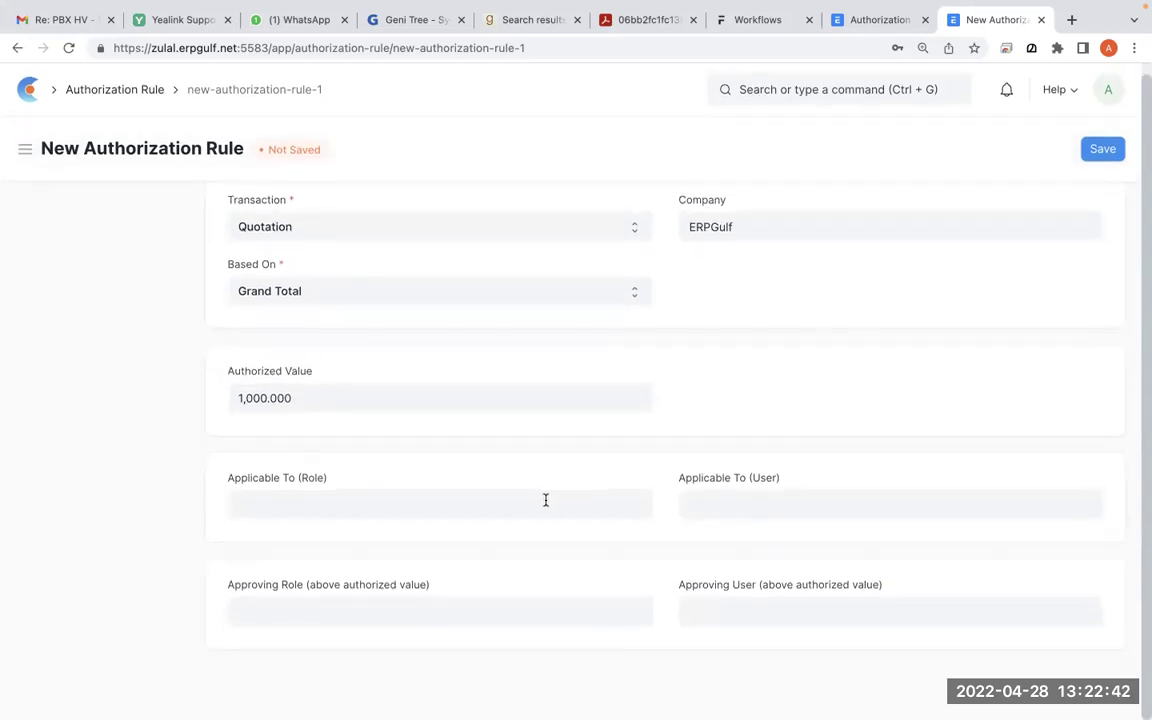
# Step: Annotate the Applicable To (Role) and Applicable To (User) fields on screen
pyautogui.hotkey('alt', 'shift', 'a')
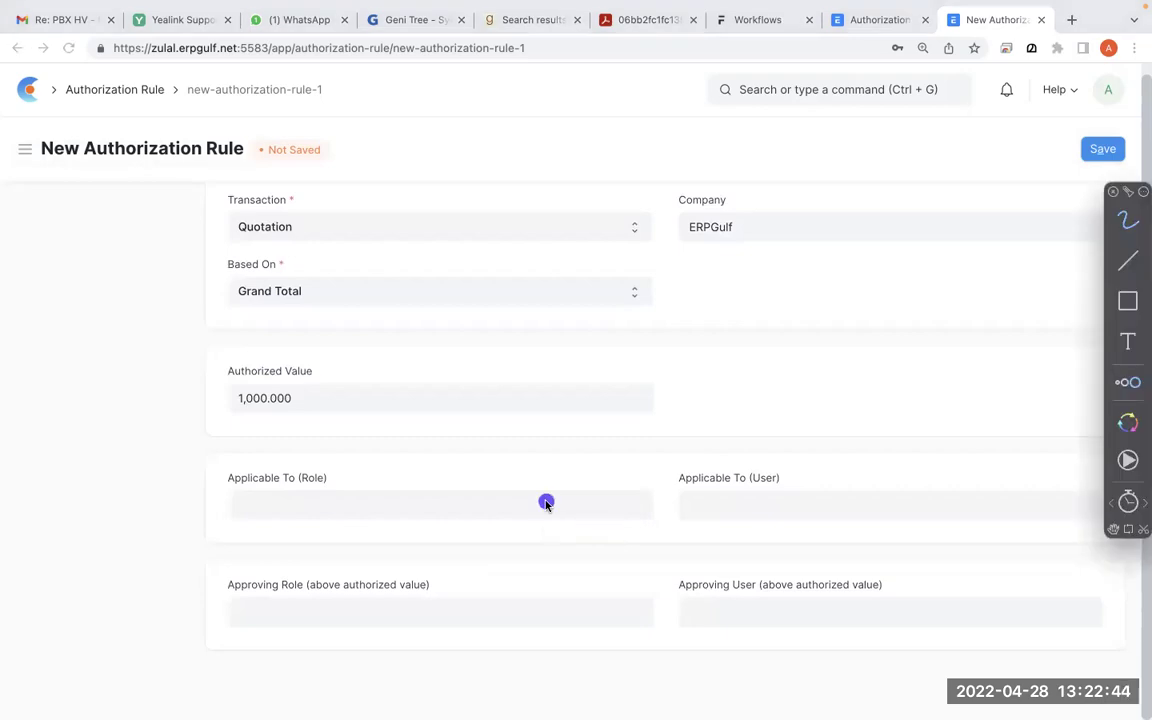
pyautogui.moveTo(426, 470)
pyautogui.mouseDown()
pyautogui.moveTo(245, 472)
pyautogui.moveTo(270, 542)
pyautogui.moveTo(442, 510)
pyautogui.mouseUp()
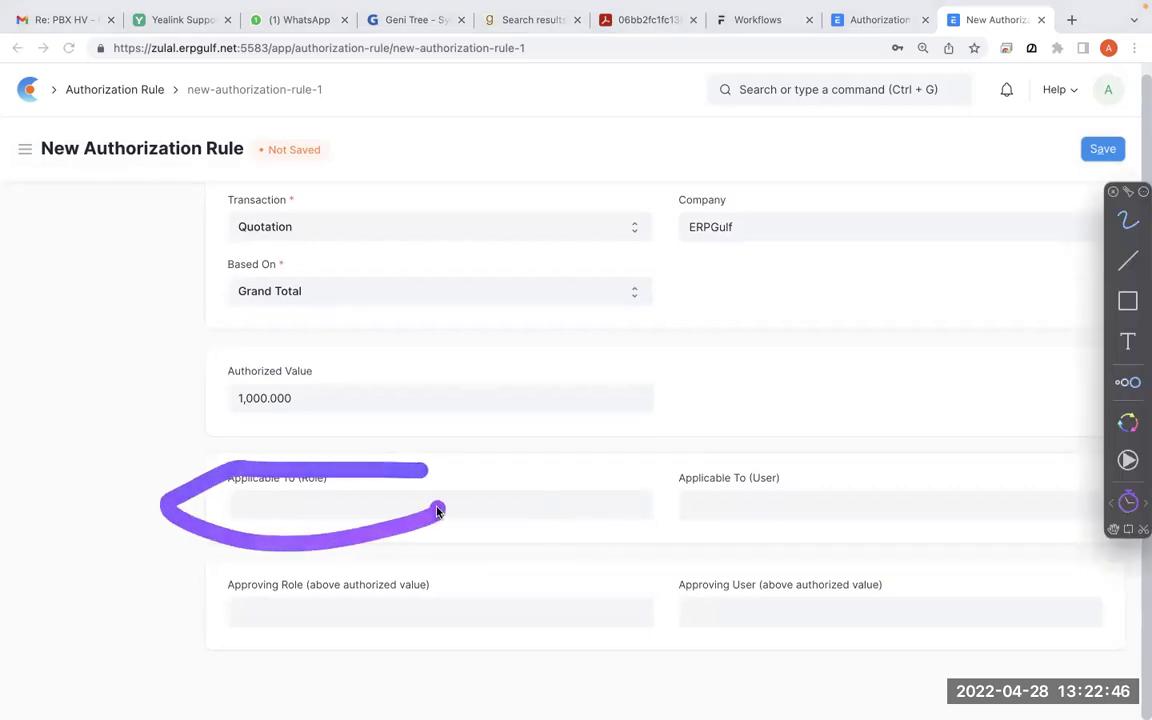
pyautogui.moveTo(733, 467)
pyautogui.mouseDown()
pyautogui.moveTo(787, 542)
pyautogui.moveTo(800, 486)
pyautogui.mouseUp()
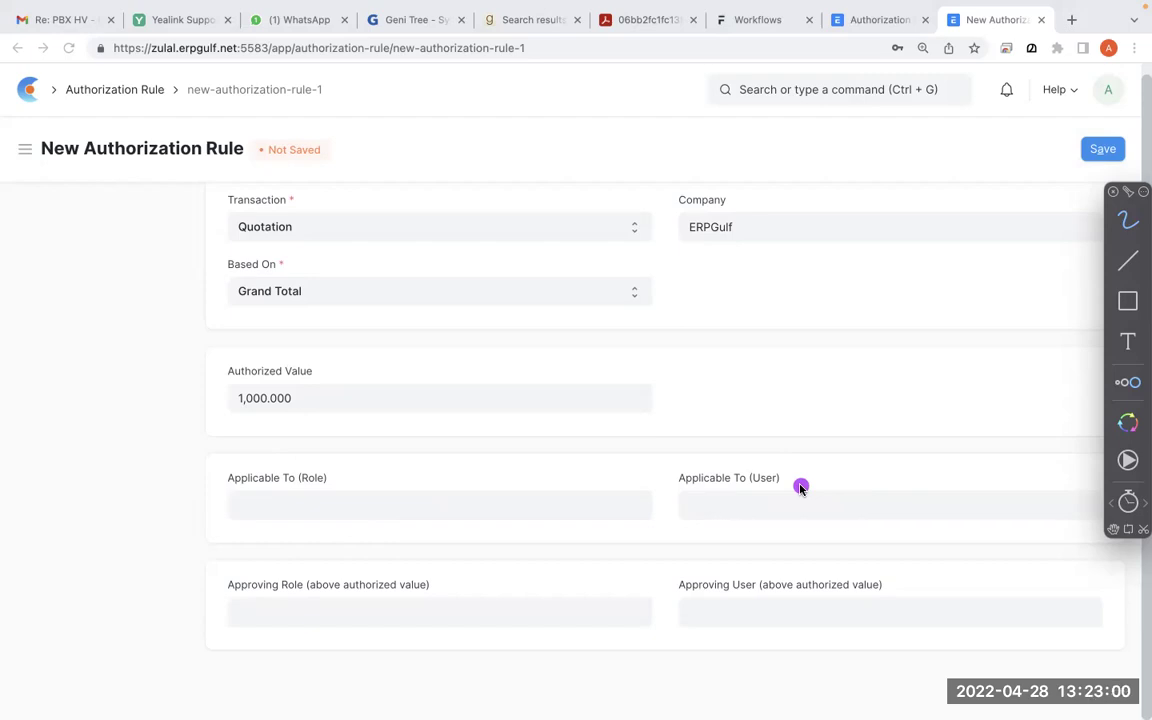
pyautogui.moveTo(863, 690)
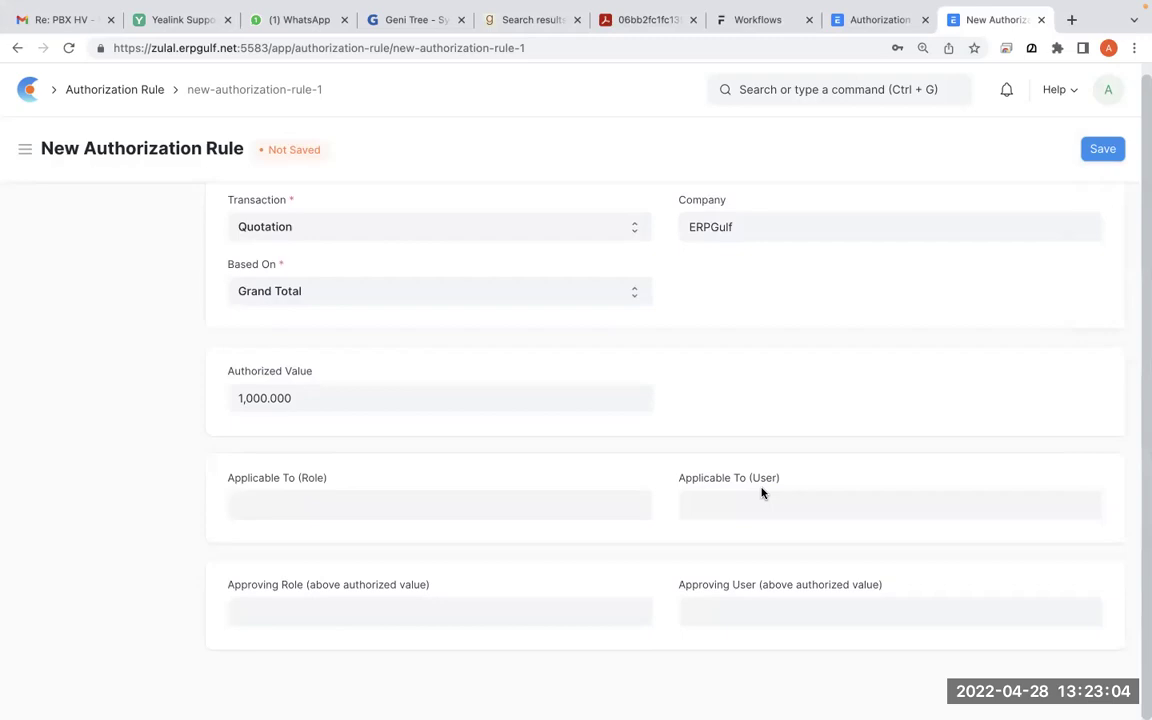
# Step: Set Applicable To (Role) to Sales User and Approving Role to Sales Manager
pyautogui.click(502, 511)
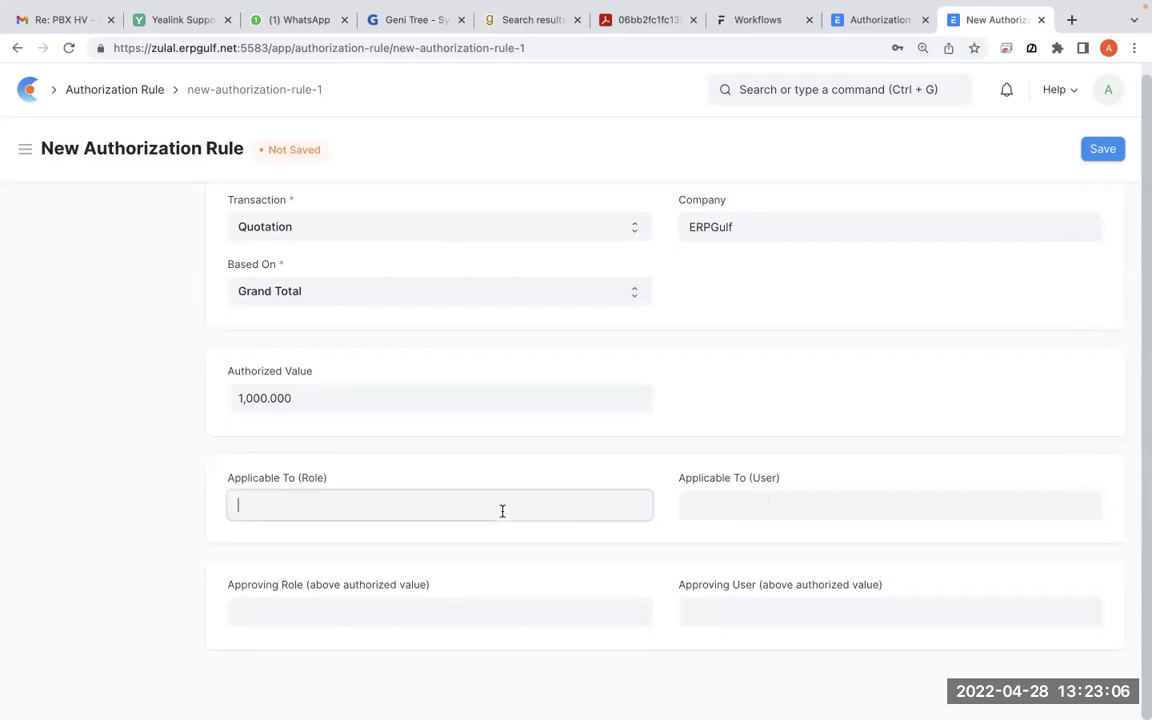
pyautogui.write('sak')
pyautogui.press('BackSpace')
pyautogui.press('BackSpace')
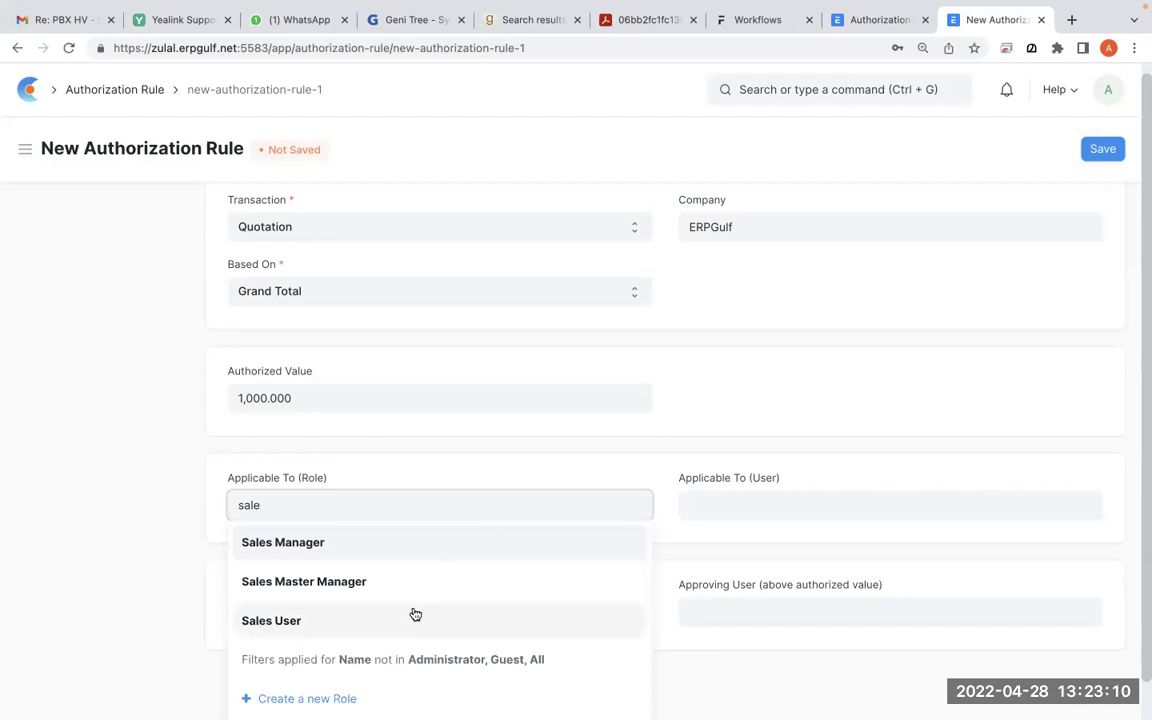
pyautogui.click(414, 612)
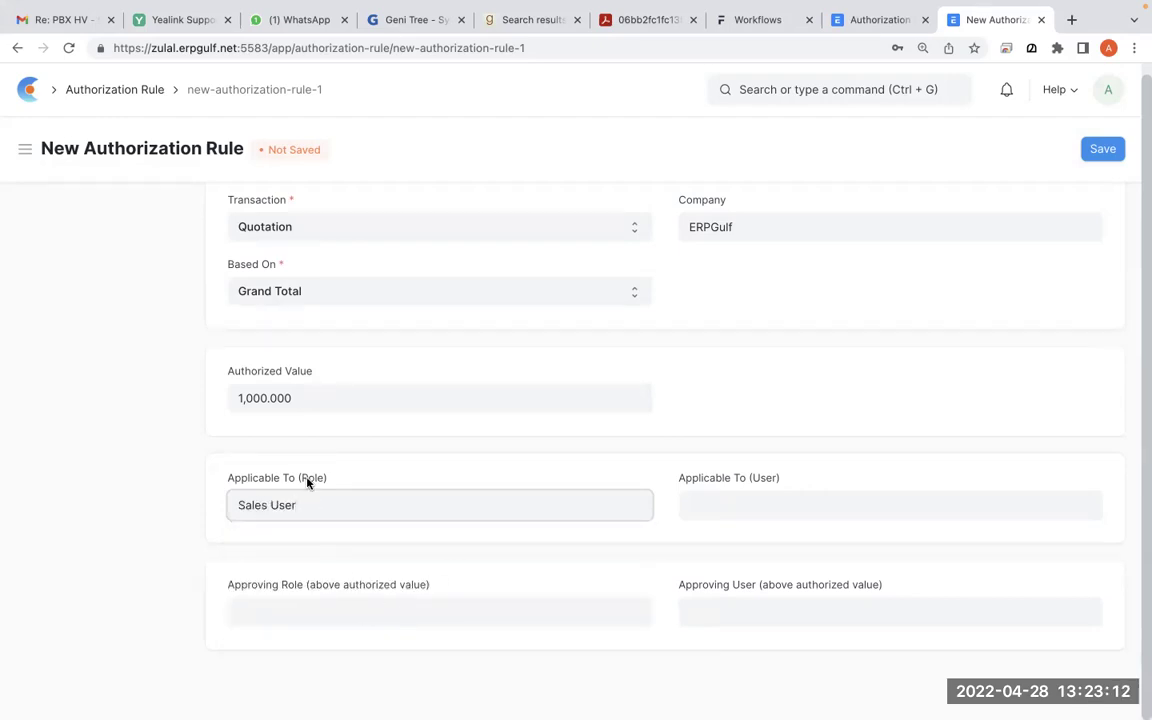
pyautogui.click(315, 613)
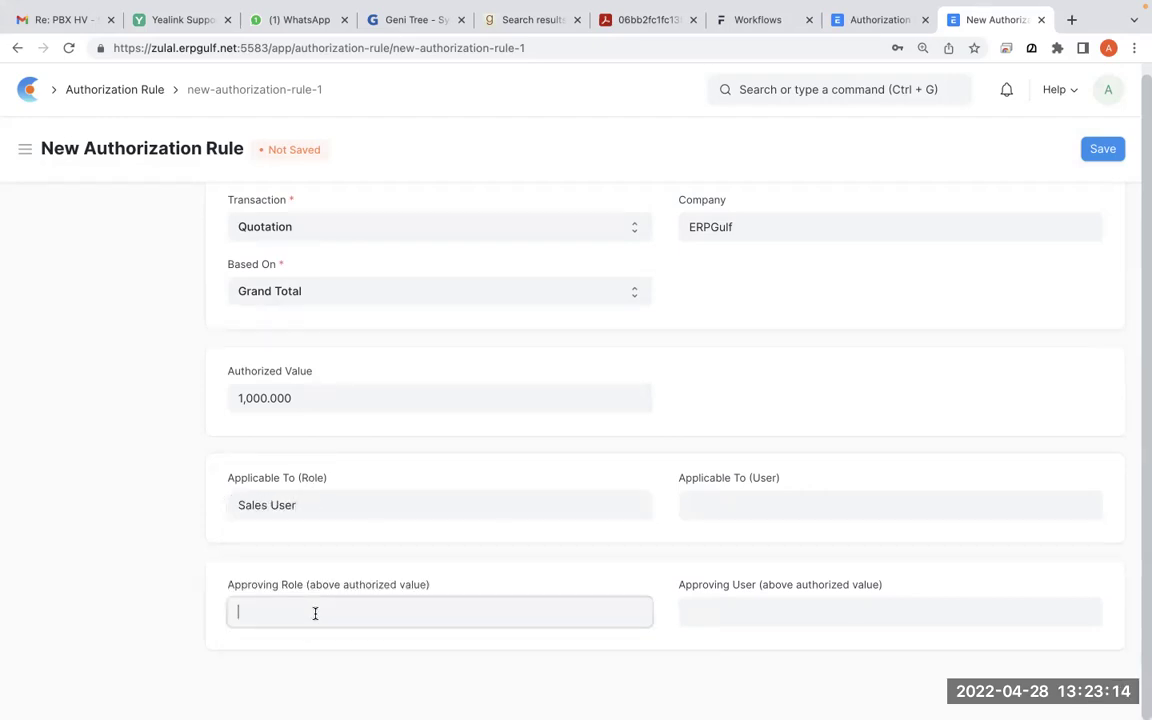
pyautogui.write('sales')
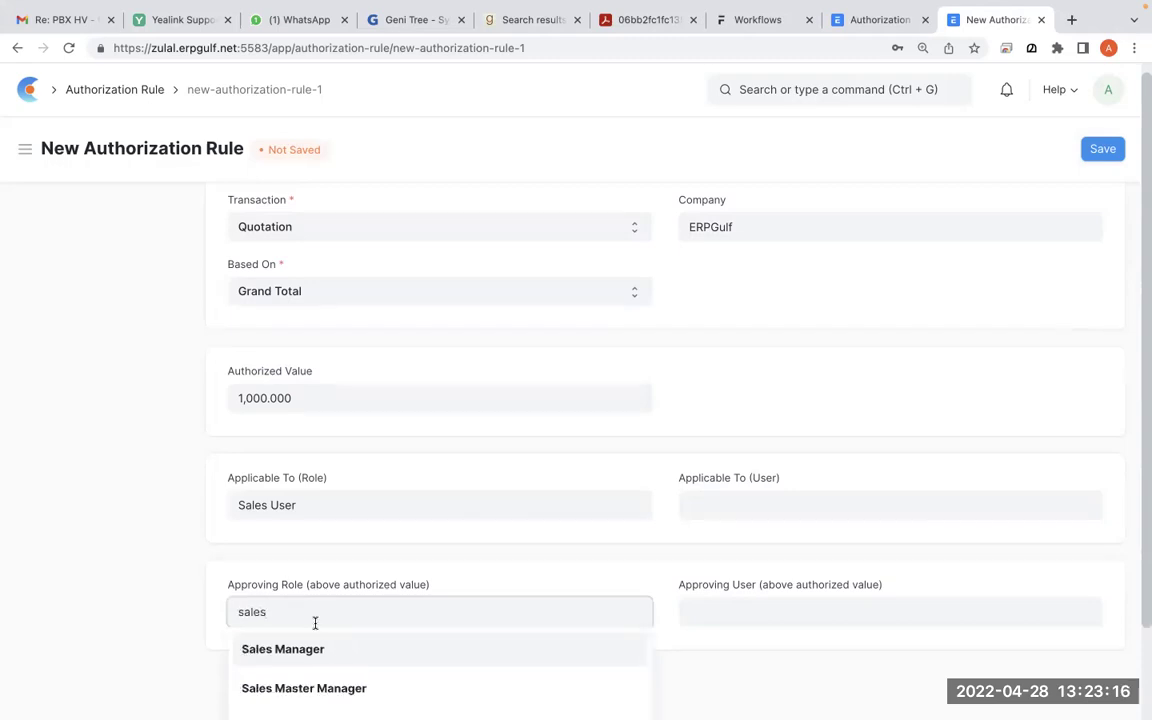
pyautogui.click(316, 649)
# Step: Highlight the Sales User and Sales Manager roles on screen, then save the rule
pyautogui.press('super+shift+a')
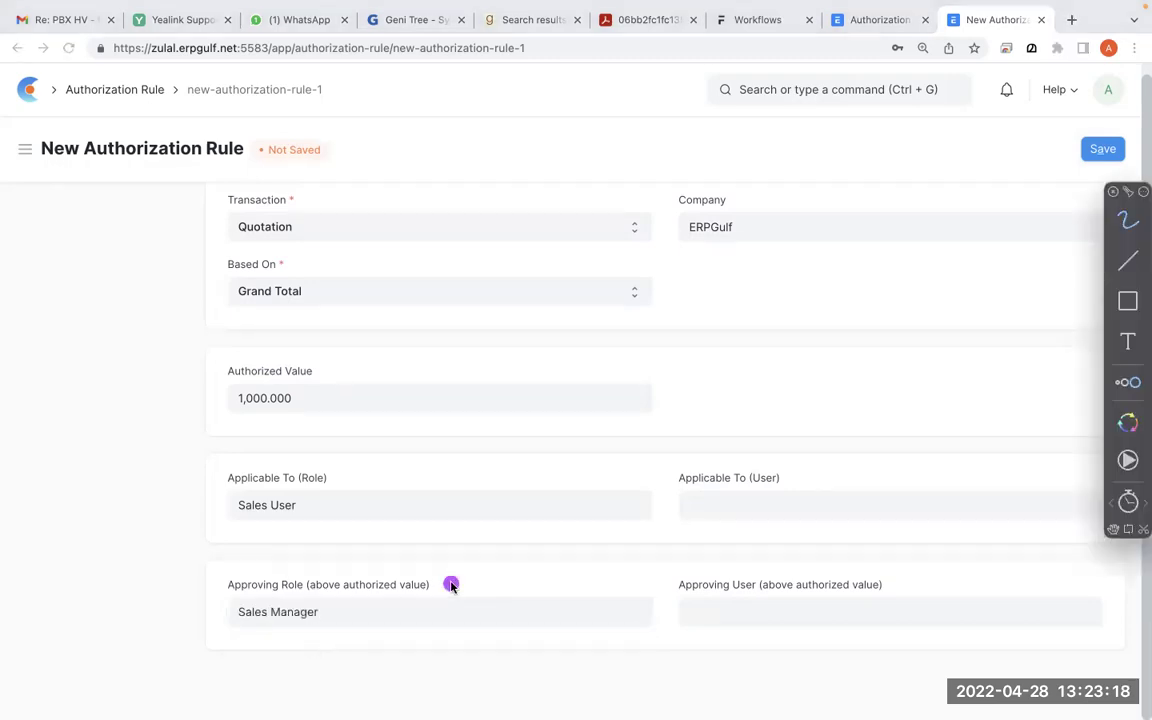
pyautogui.moveTo(328, 479); pyautogui.dragTo(266, 469)
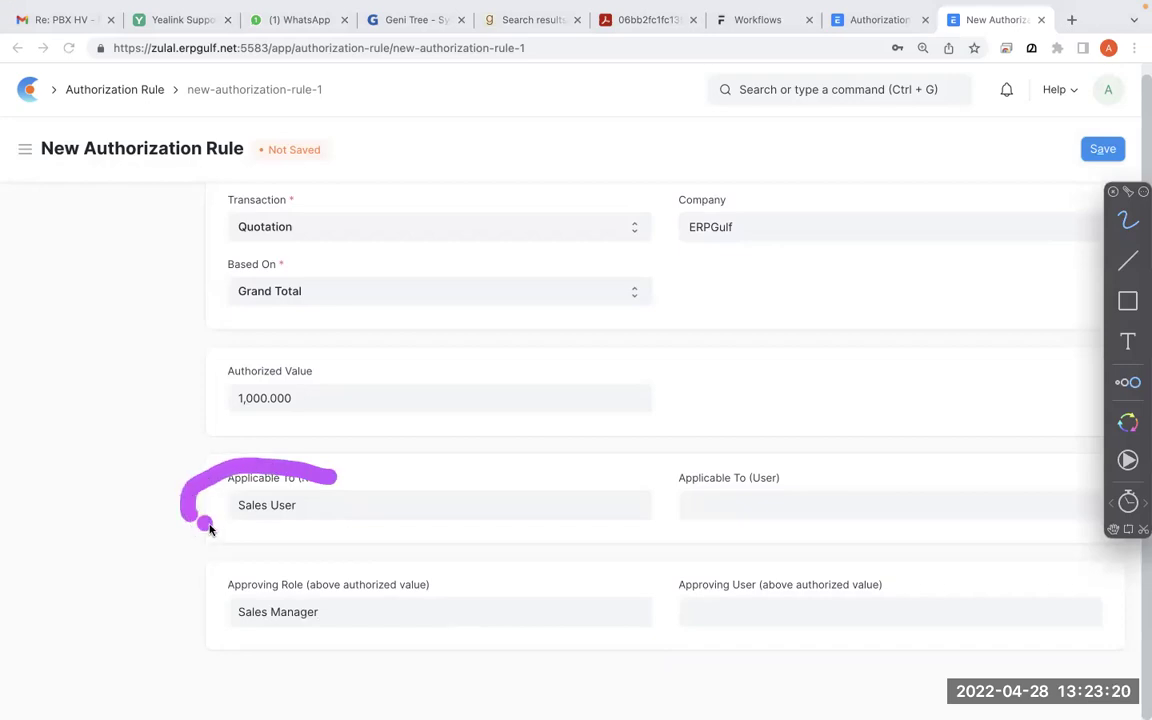
pyautogui.moveTo(210, 530)
pyautogui.mouseDown()
pyautogui.moveTo(332, 512)
pyautogui.moveTo(323, 495)
pyautogui.moveTo(238, 468)
pyautogui.moveTo(260, 537)
pyautogui.moveTo(301, 504)
pyautogui.moveTo(288, 488)
pyautogui.moveTo(277, 561)
pyautogui.moveTo(226, 579)
pyautogui.moveTo(270, 666)
pyautogui.moveTo(346, 608)
pyautogui.mouseUp()
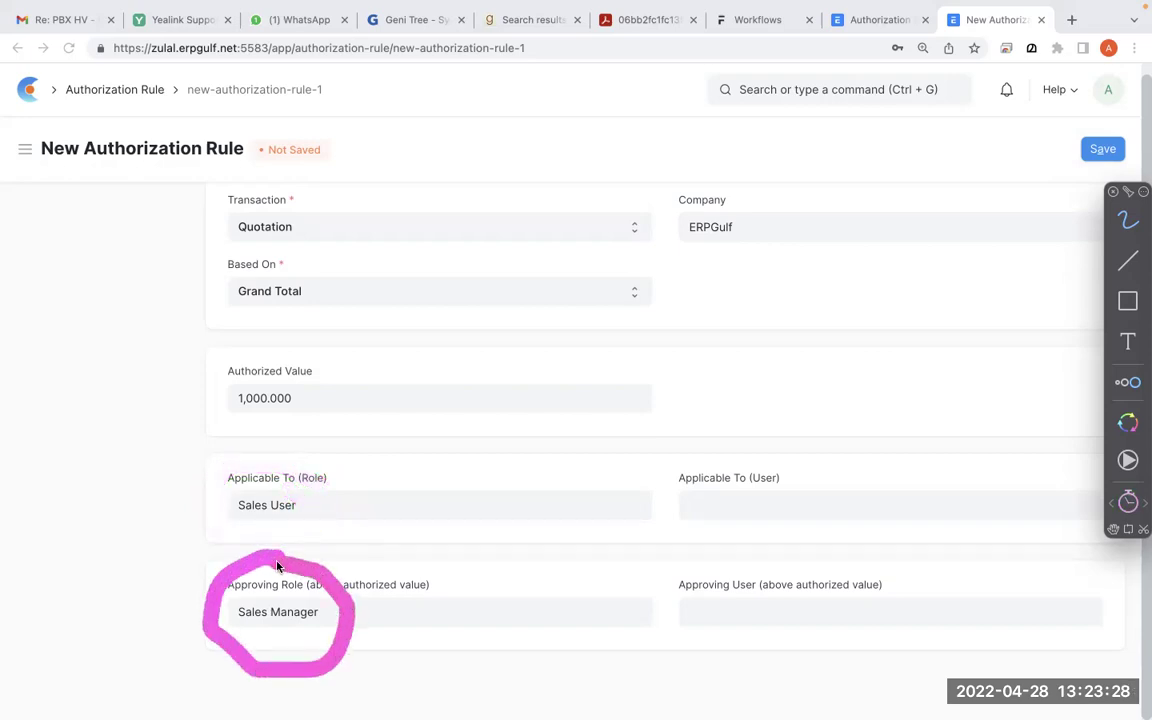
pyautogui.moveTo(261, 361)
pyautogui.mouseDown()
pyautogui.moveTo(218, 385)
pyautogui.moveTo(293, 406)
pyautogui.moveTo(273, 375)
pyautogui.moveTo(228, 372)
pyautogui.mouseUp()
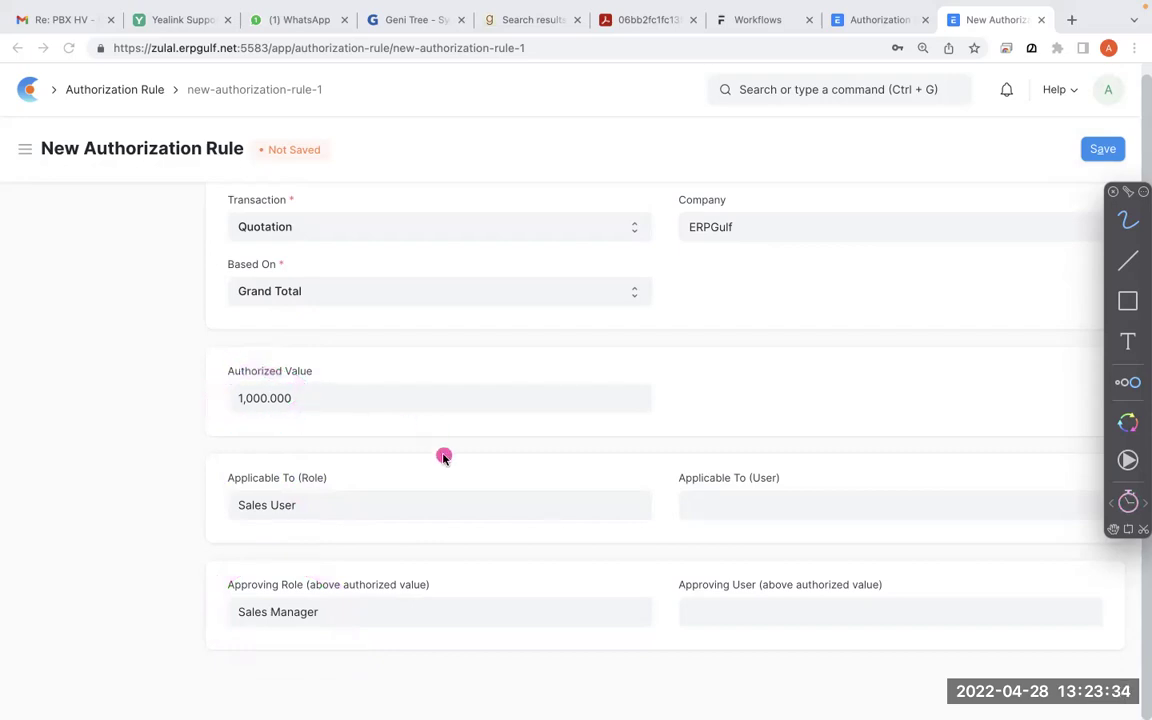
pyautogui.press('Escape')
pyautogui.scroll(1, 510, 402)
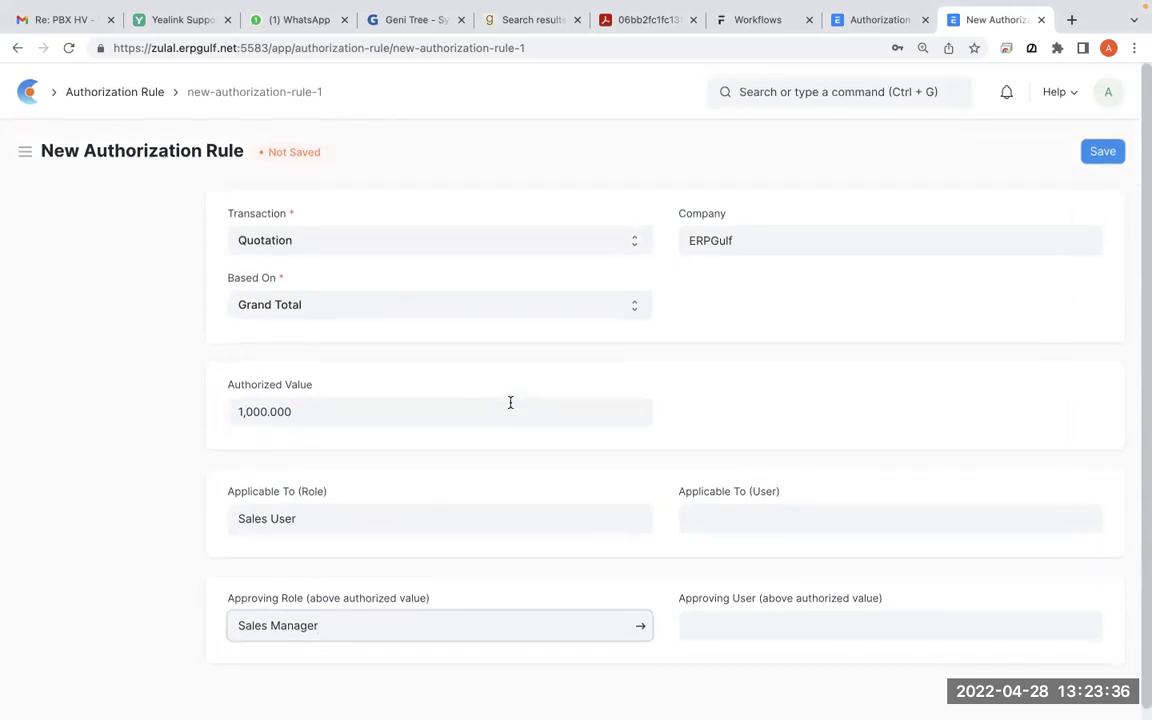
pyautogui.click(1101, 150)
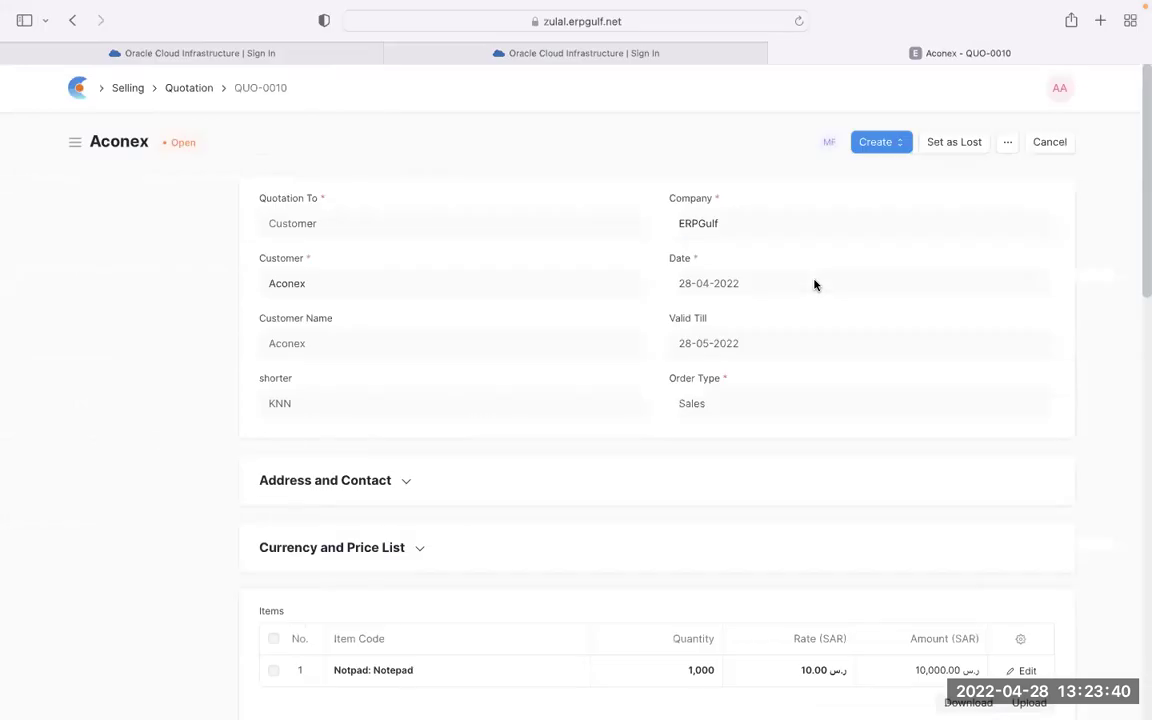
# Step: Return to the Quotation list in the other browser window
pyautogui.click(191, 88)
pyautogui.press('super+Tab')
pyautogui.press('super+Tab')
pyautogui.press('super+Tab')
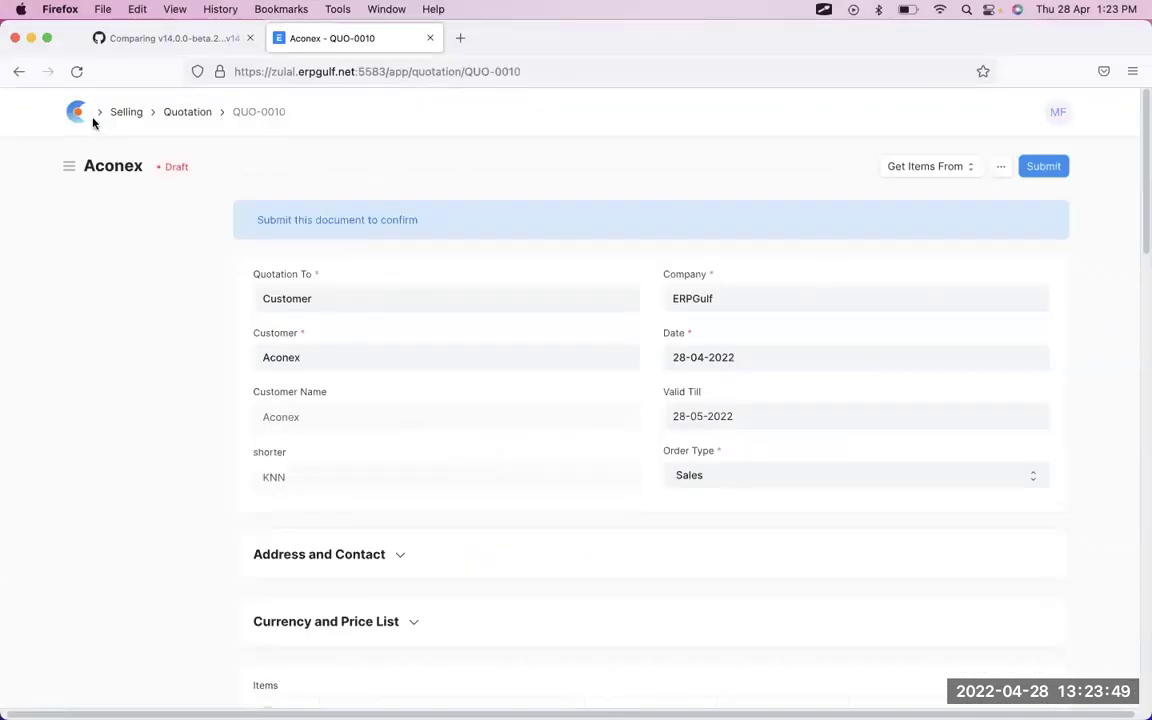
pyautogui.click(189, 112)
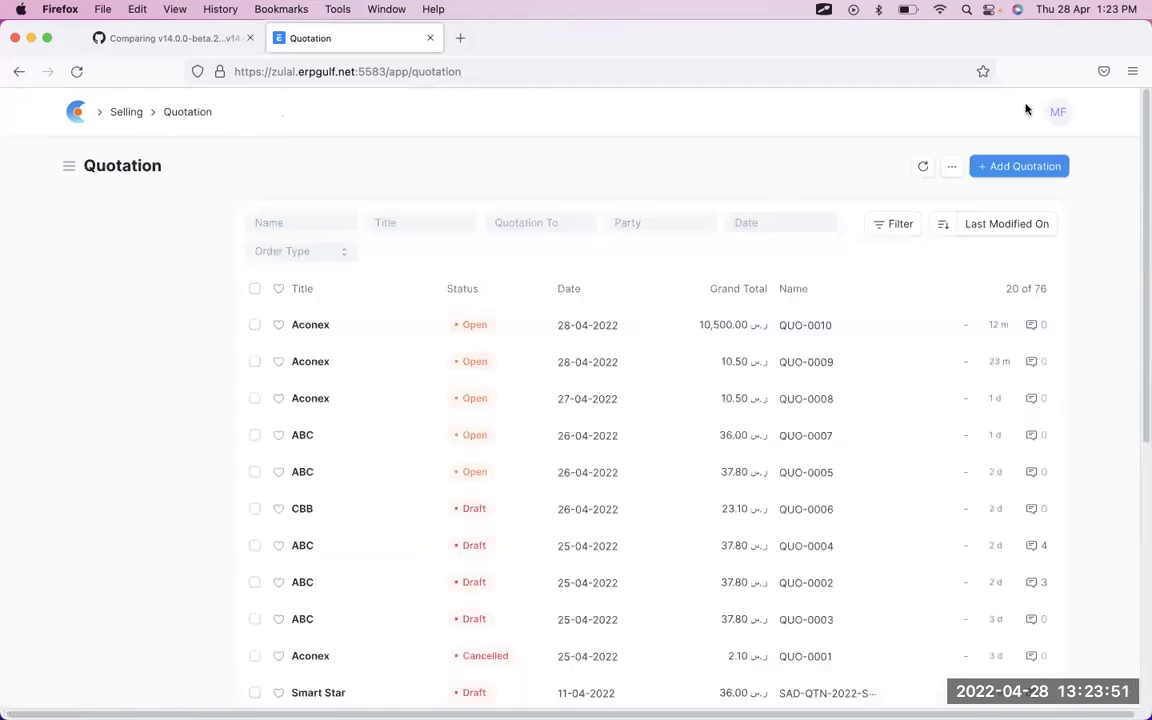
# Step: Log out of the account and sign back in with the prefilled credentials
pyautogui.click(1060, 113)
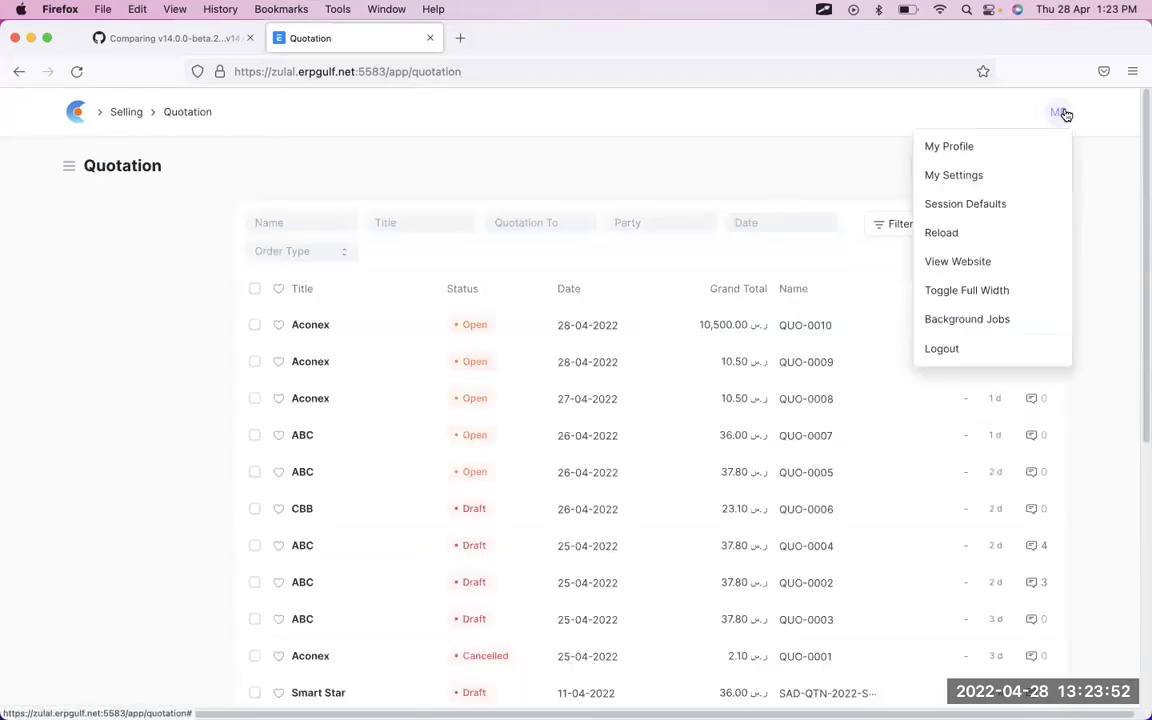
pyautogui.click(972, 362)
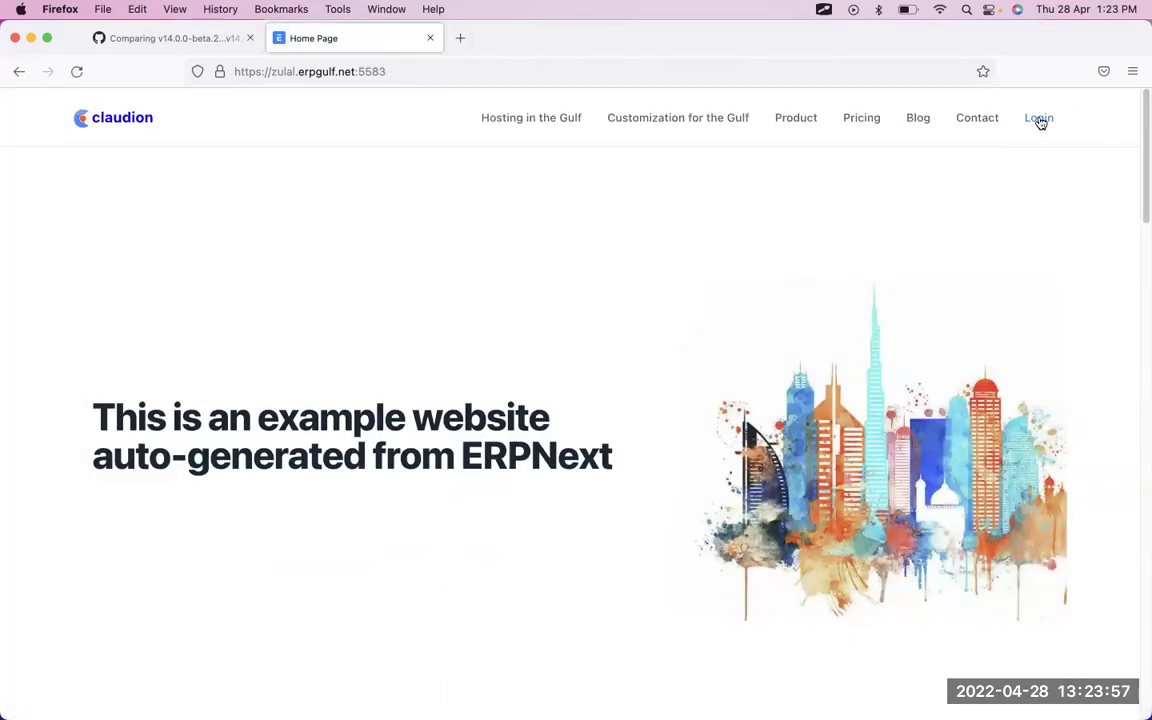
pyautogui.click(1039, 118)
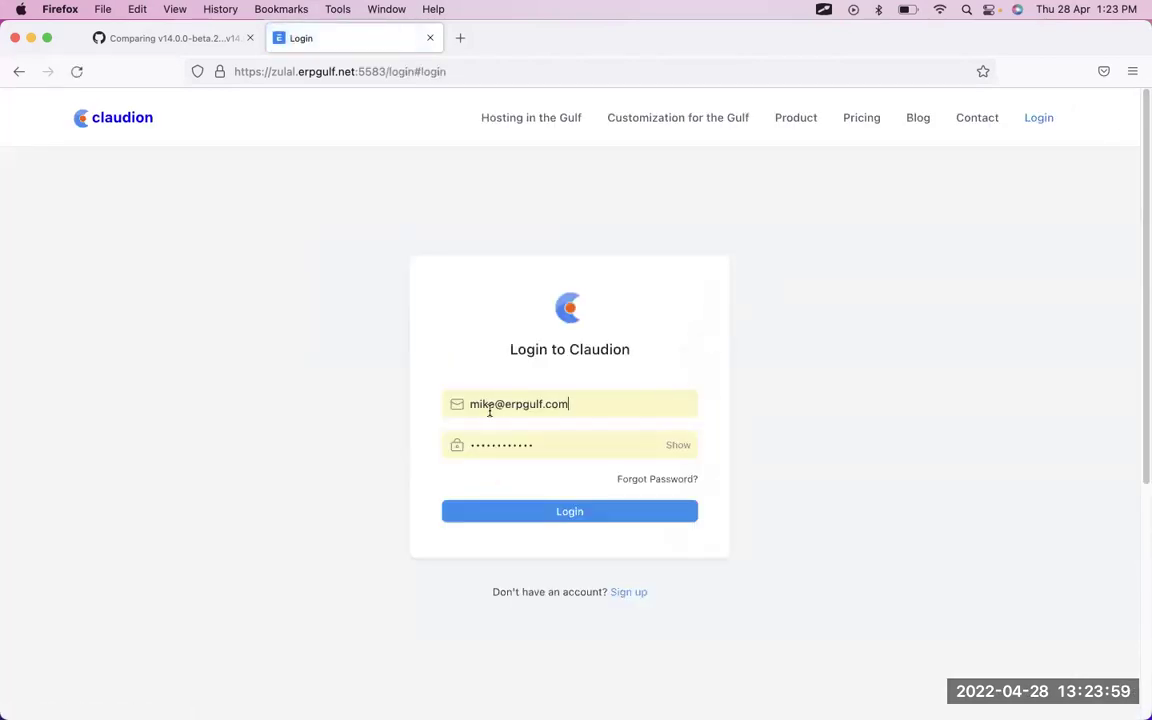
pyautogui.click(592, 407)
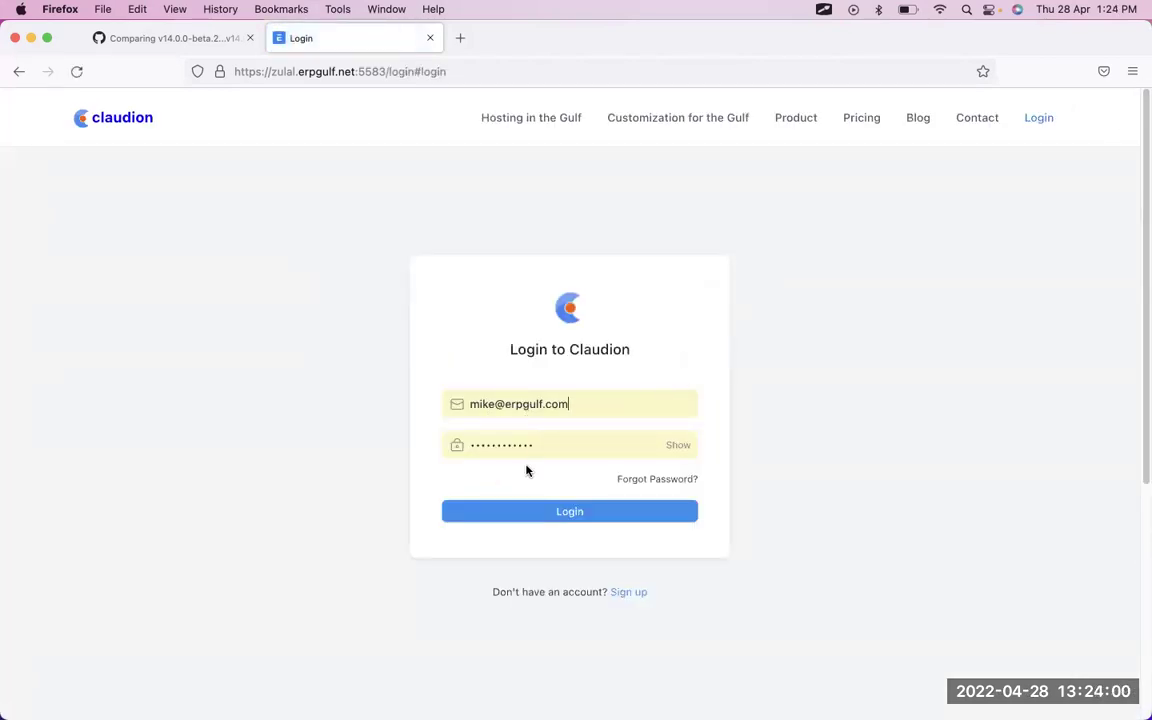
pyautogui.click(573, 514)
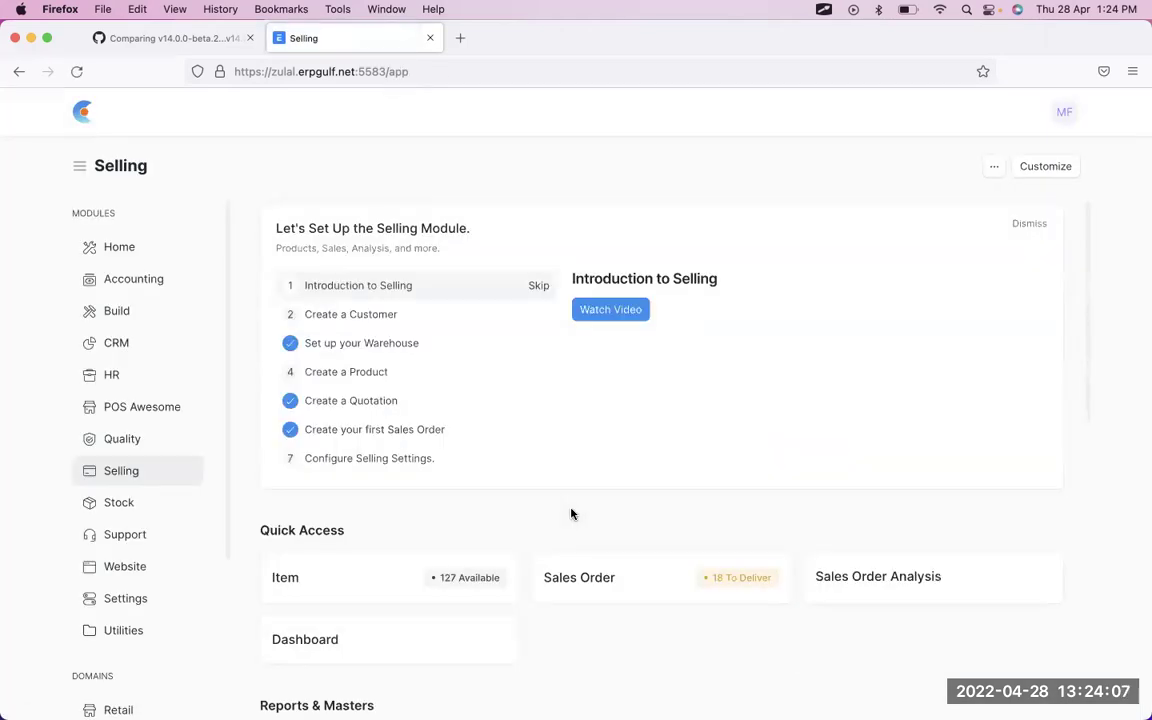
# Step: Start a new quotation for customer Aconex with one Notpad item
pyautogui.scroll(-5, 363, 568)
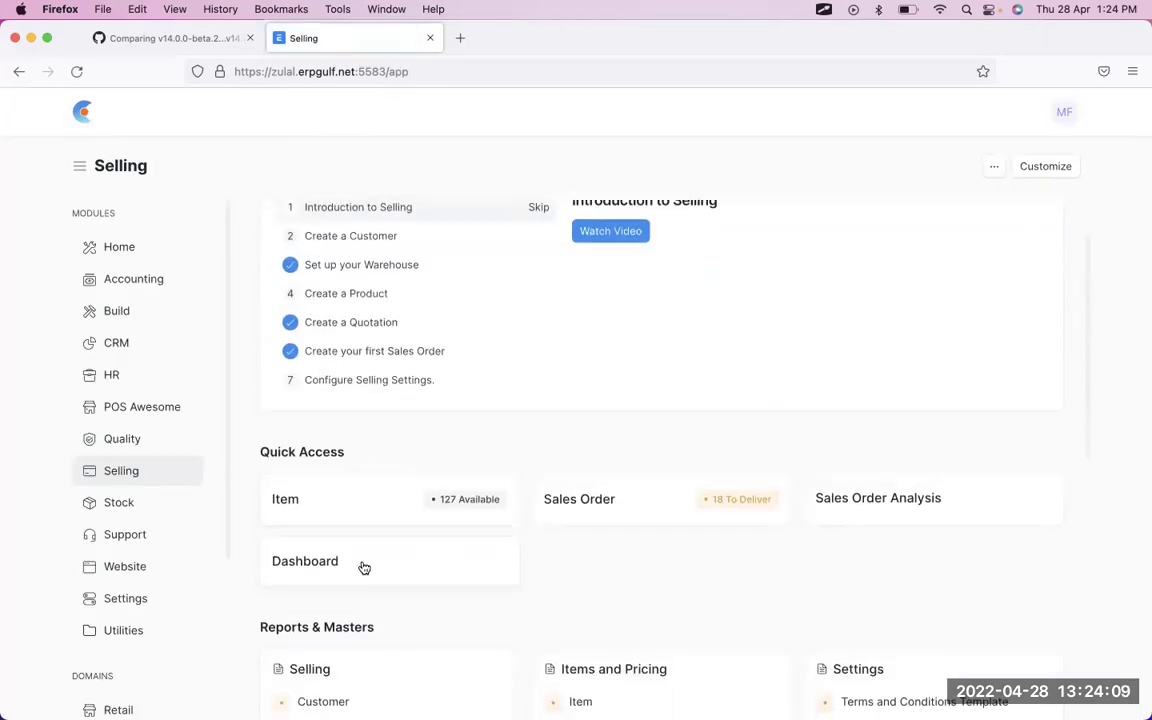
pyautogui.click(352, 484)
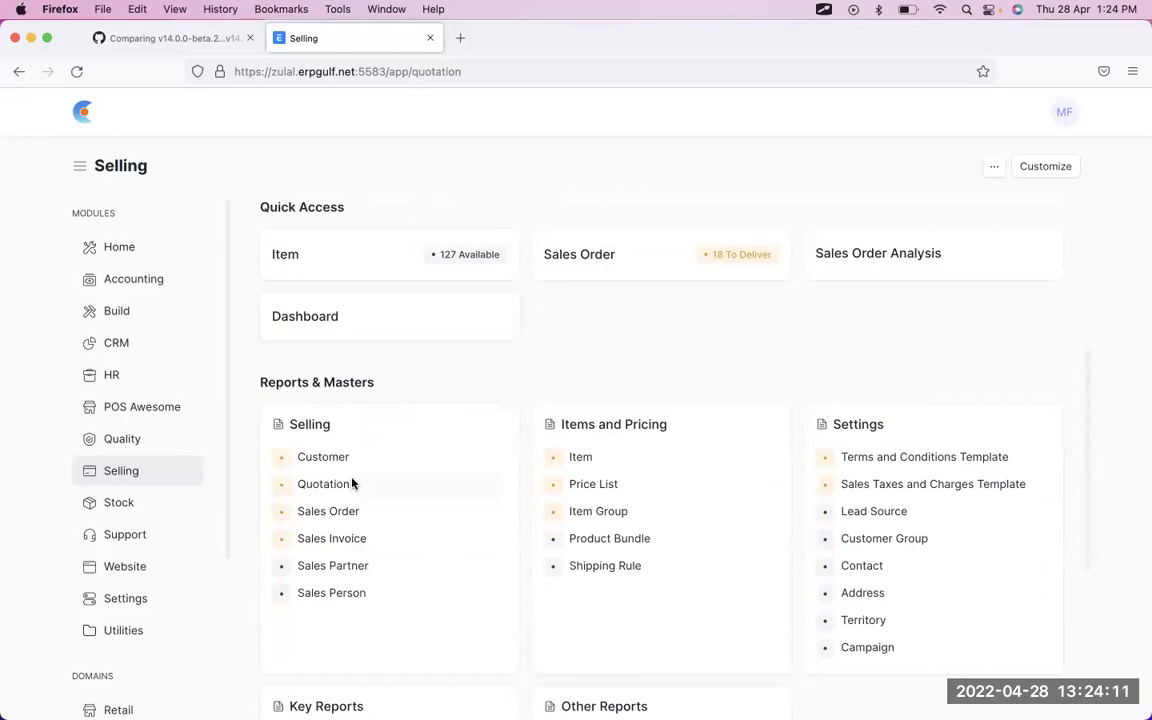
pyautogui.click(1037, 170)
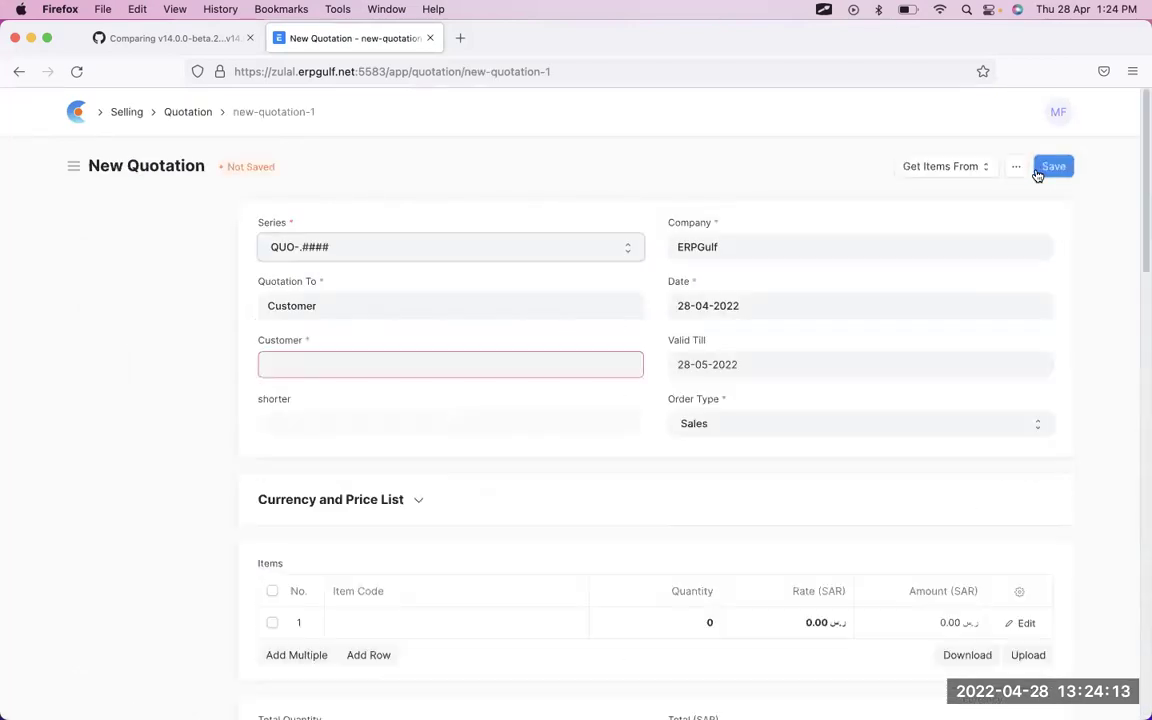
pyautogui.click(358, 364)
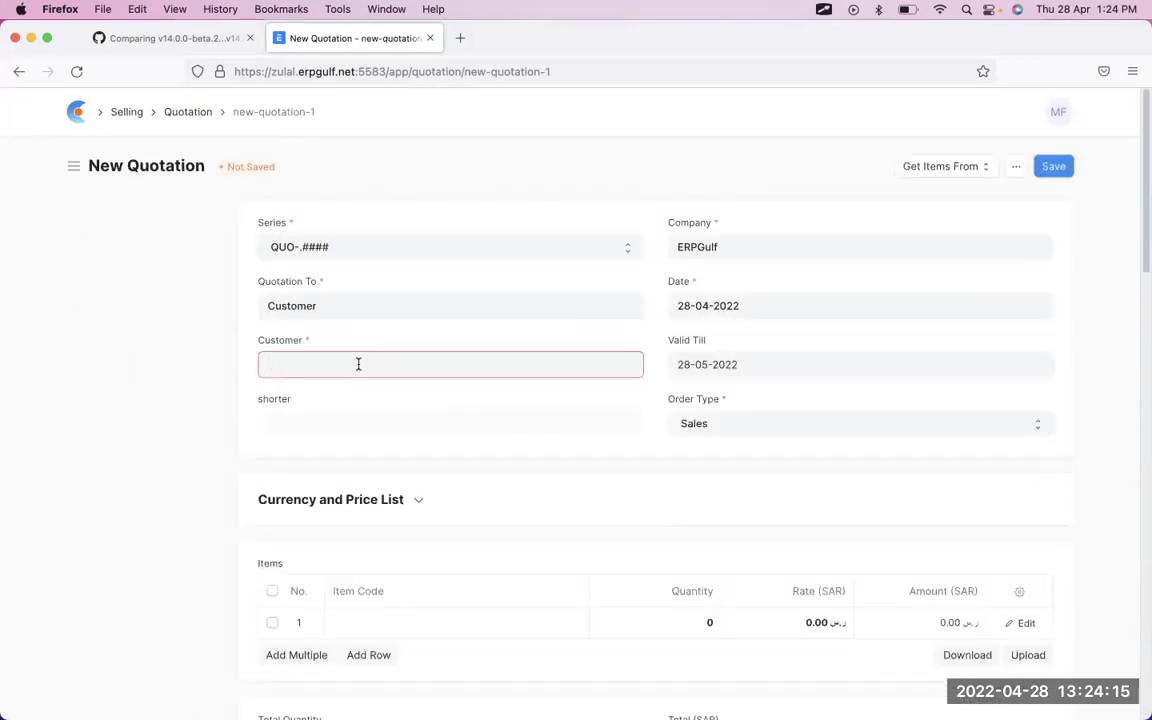
pyautogui.click(357, 453)
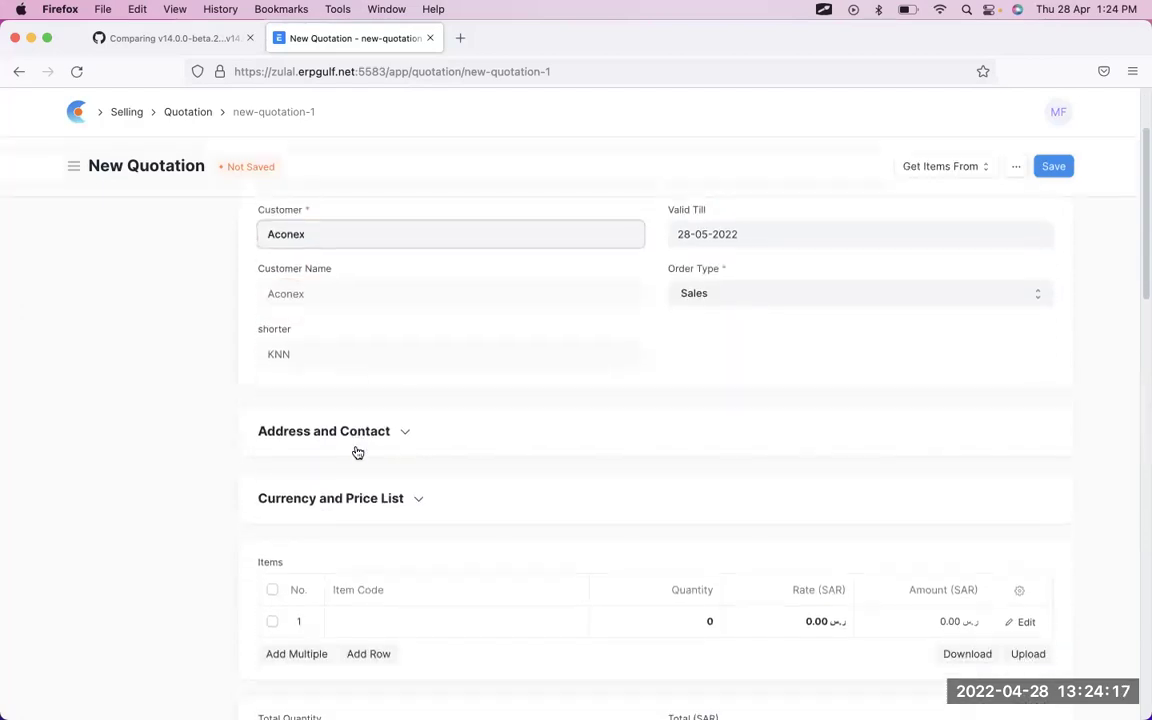
pyautogui.scroll(-1, 357, 500)
pyautogui.click(361, 555)
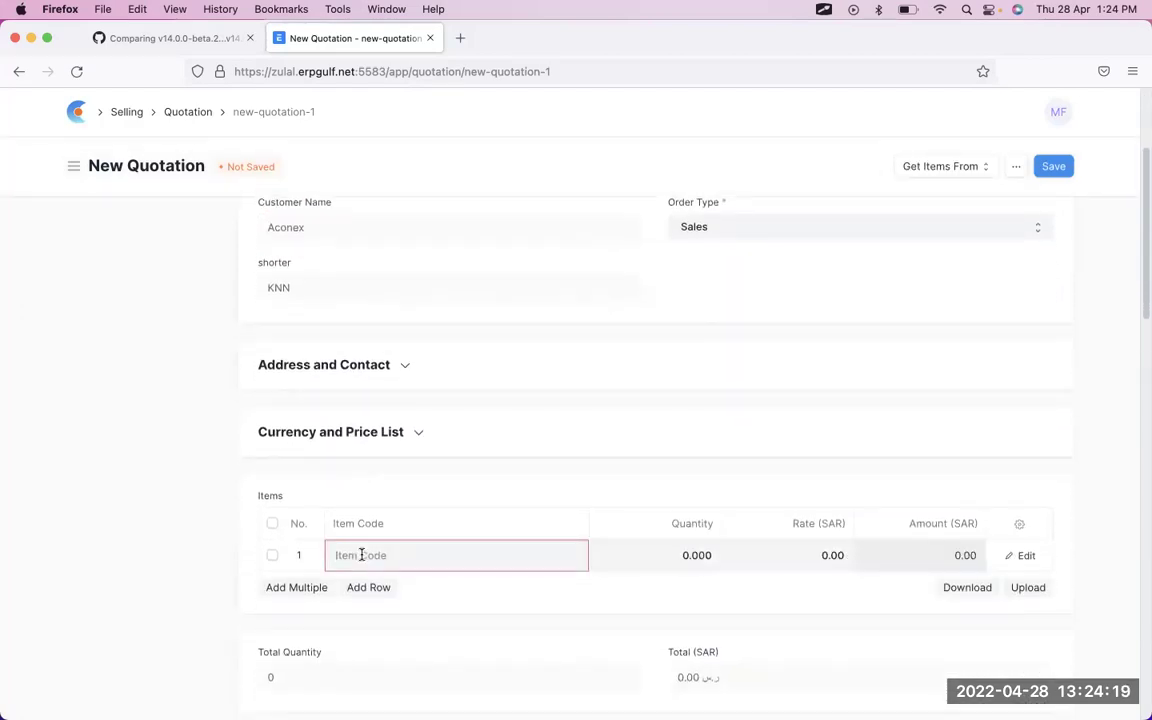
pyautogui.click(380, 645)
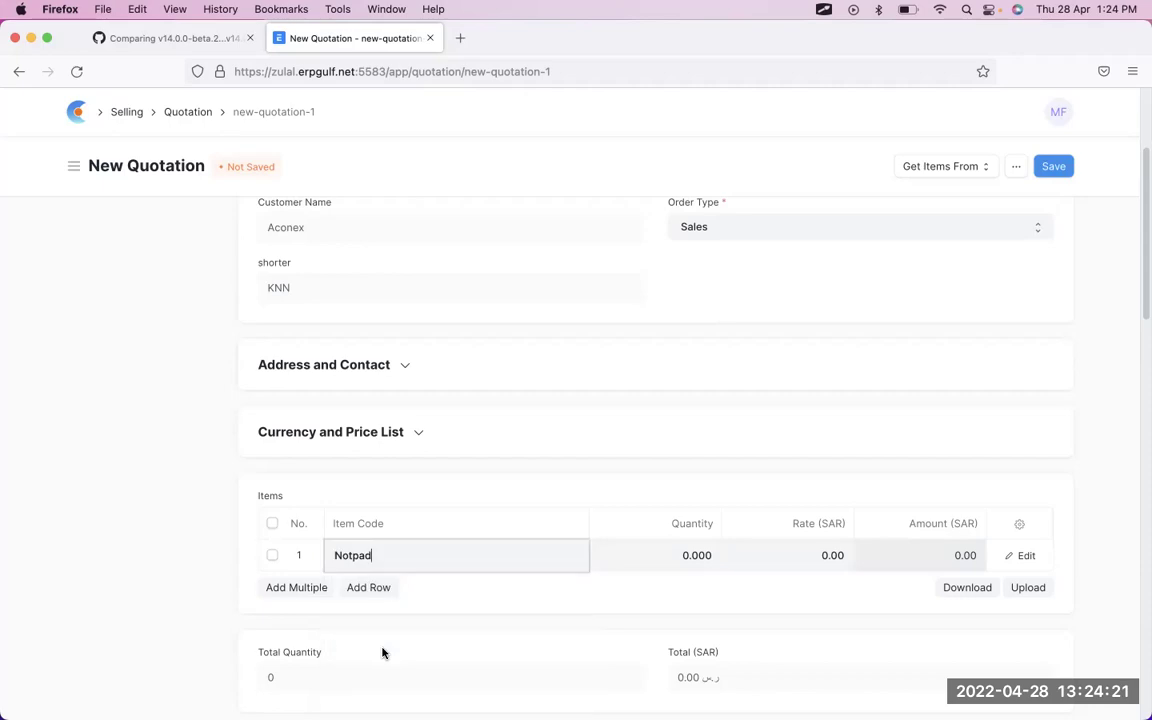
pyautogui.scroll(-10, 784, 625)
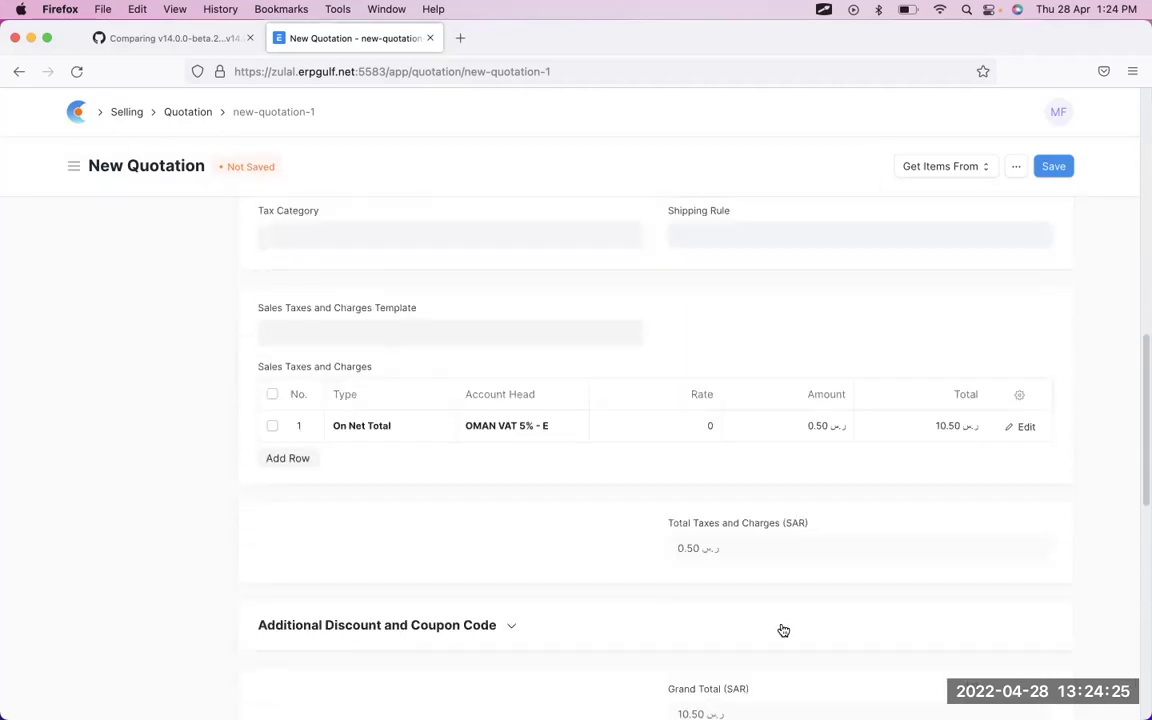
pyautogui.scroll(15, 784, 630)
# Step: Save and submit quotation QUO-0011, then return to the quotation list
pyautogui.click(1055, 166)
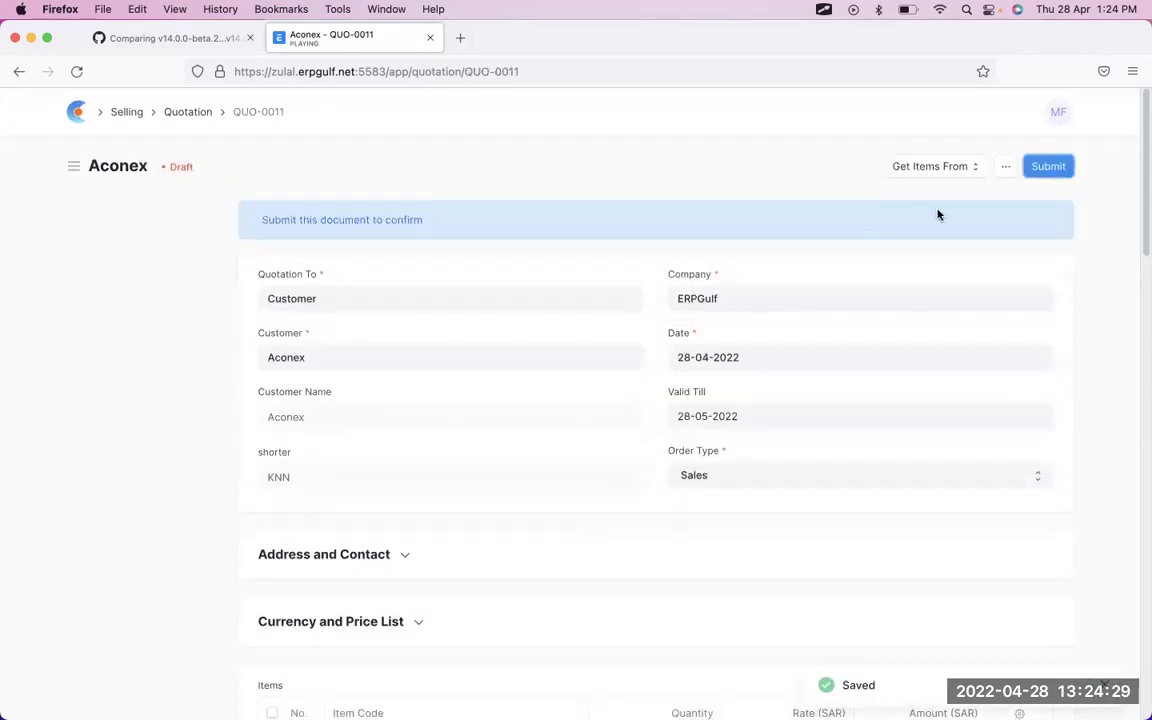
pyautogui.click(1050, 167)
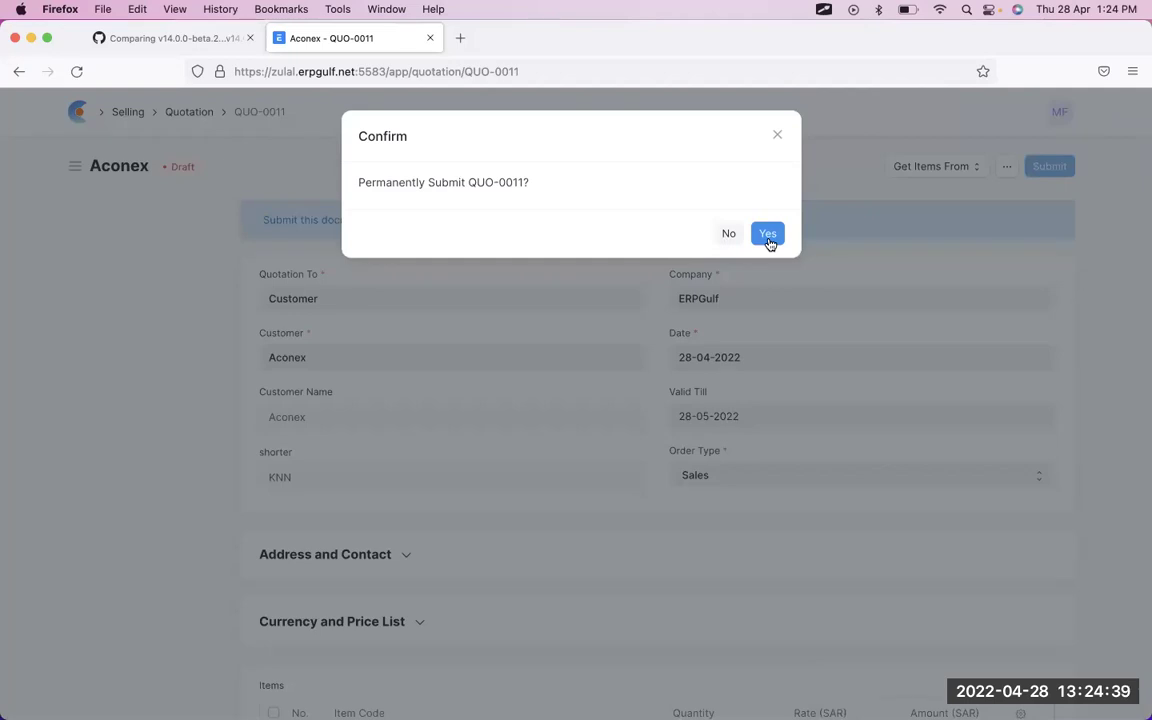
pyautogui.click(768, 236)
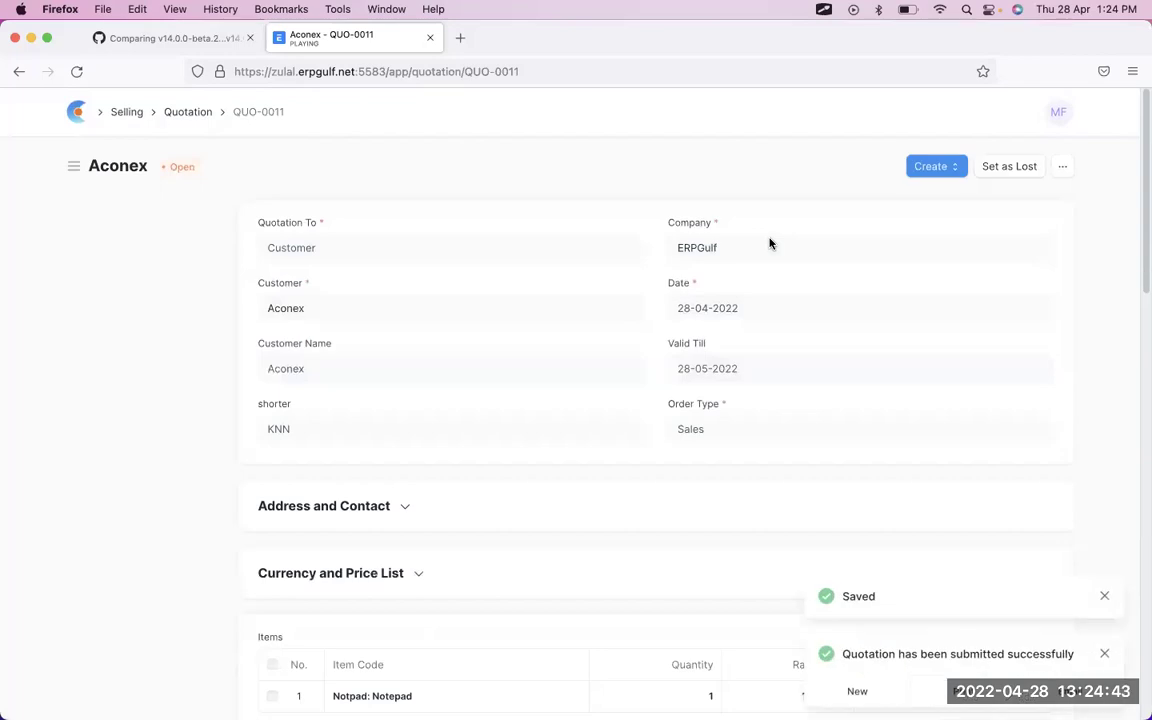
pyautogui.click(188, 112)
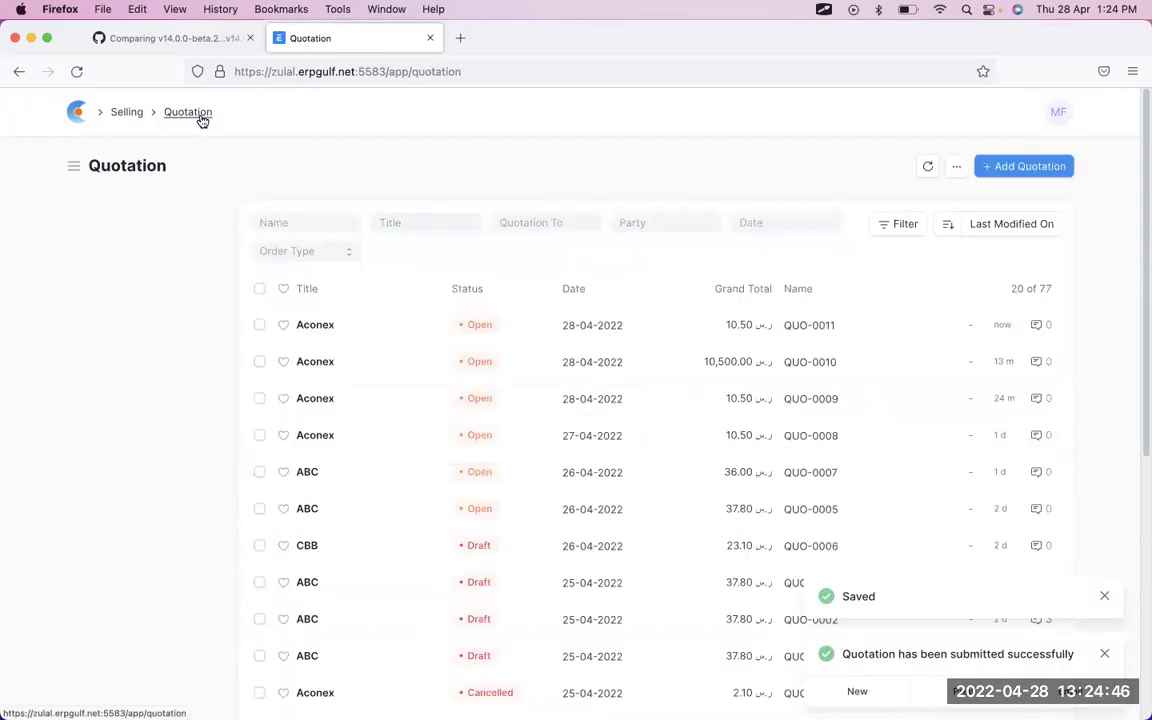
# Step: Save a draft Aconex quotation QUO-0012 with Notpad at quantity 1000
pyautogui.click(1024, 170)
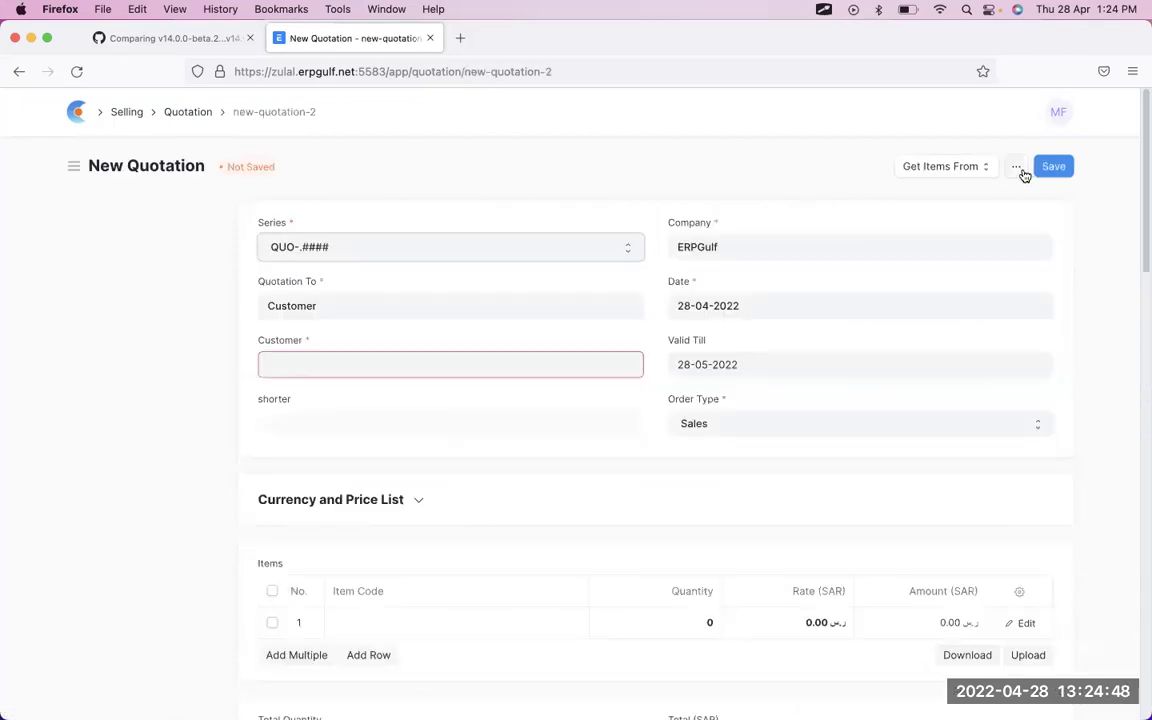
pyautogui.click(501, 368)
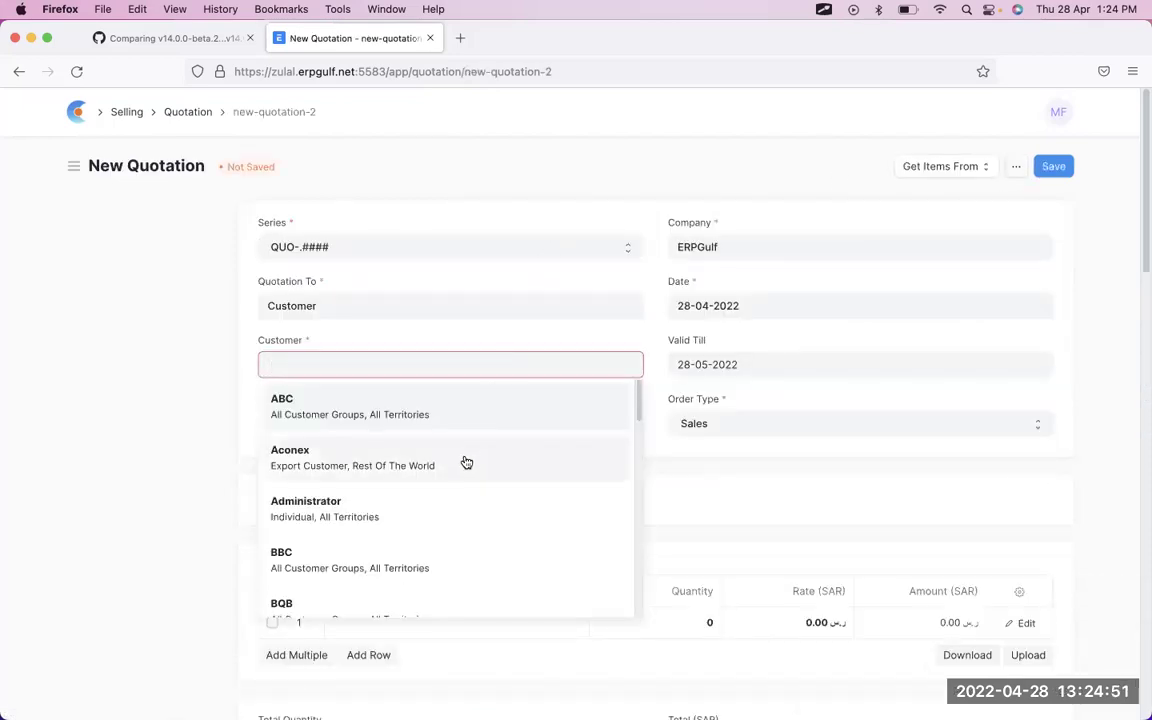
pyautogui.click(465, 460)
pyautogui.scroll(-5, 554, 477)
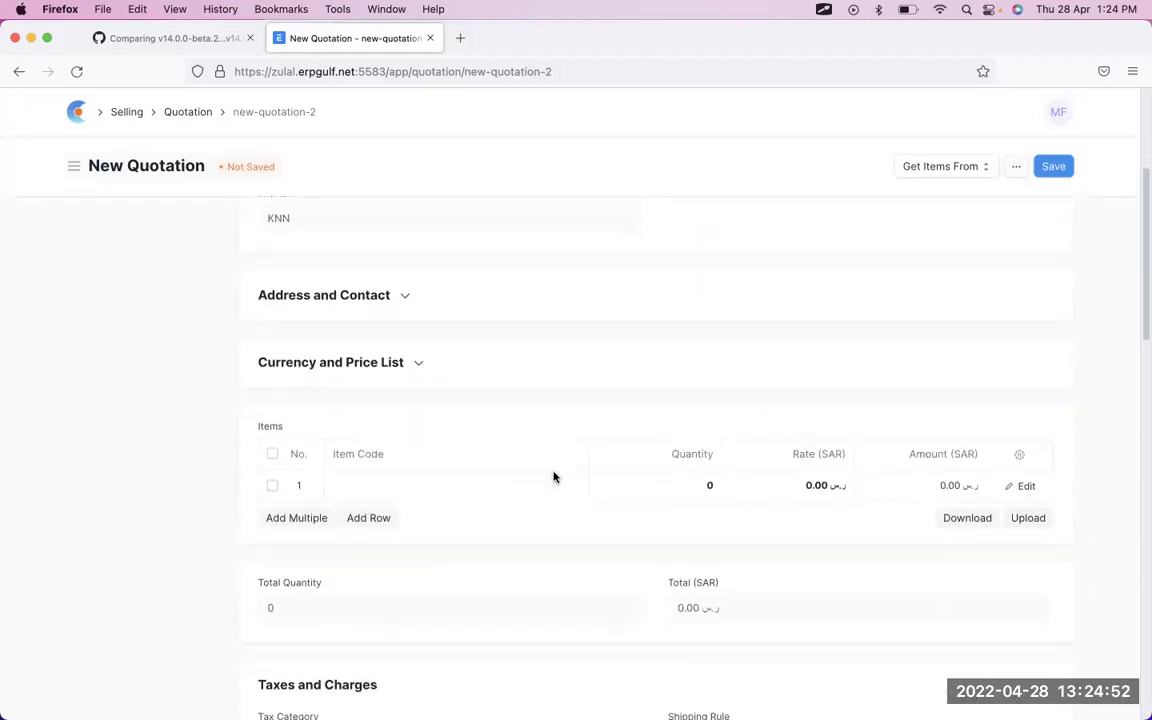
pyautogui.click(504, 437)
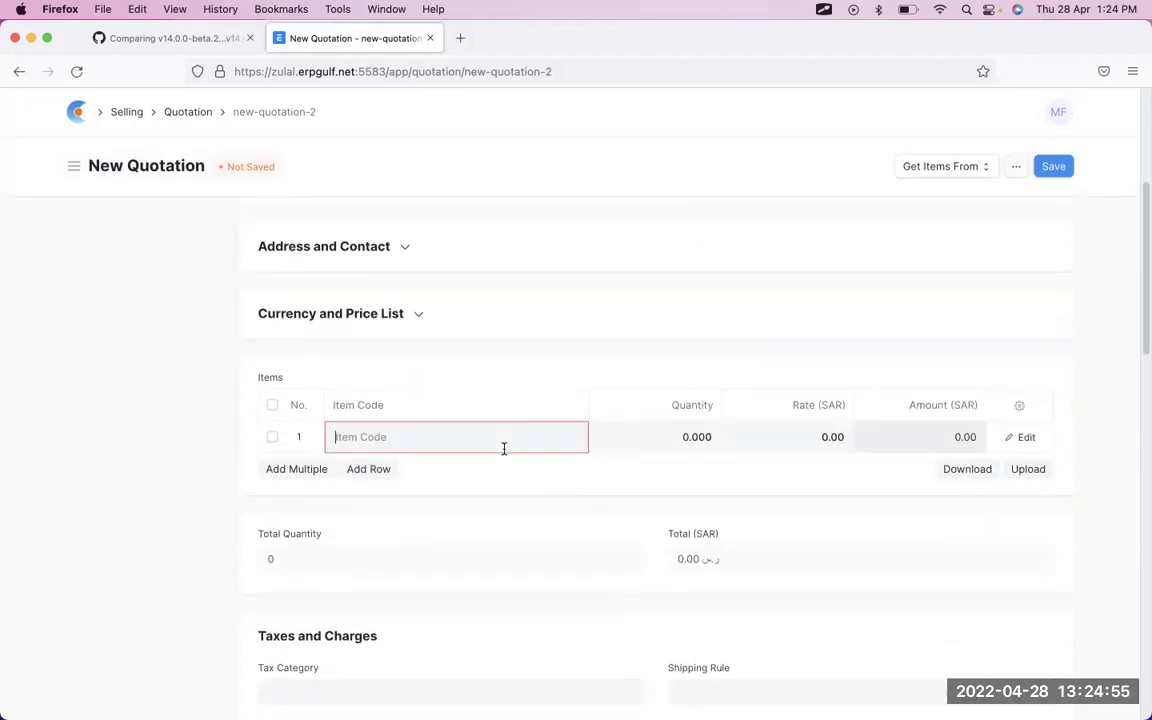
pyautogui.click(484, 529)
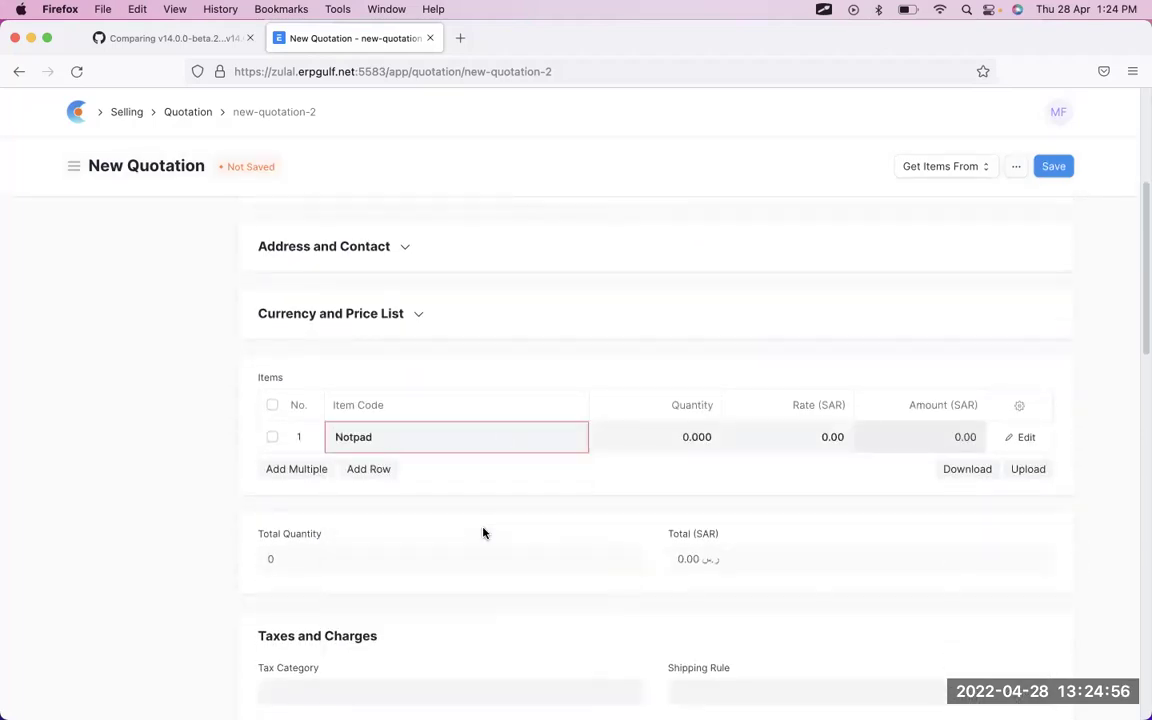
pyautogui.click(661, 438)
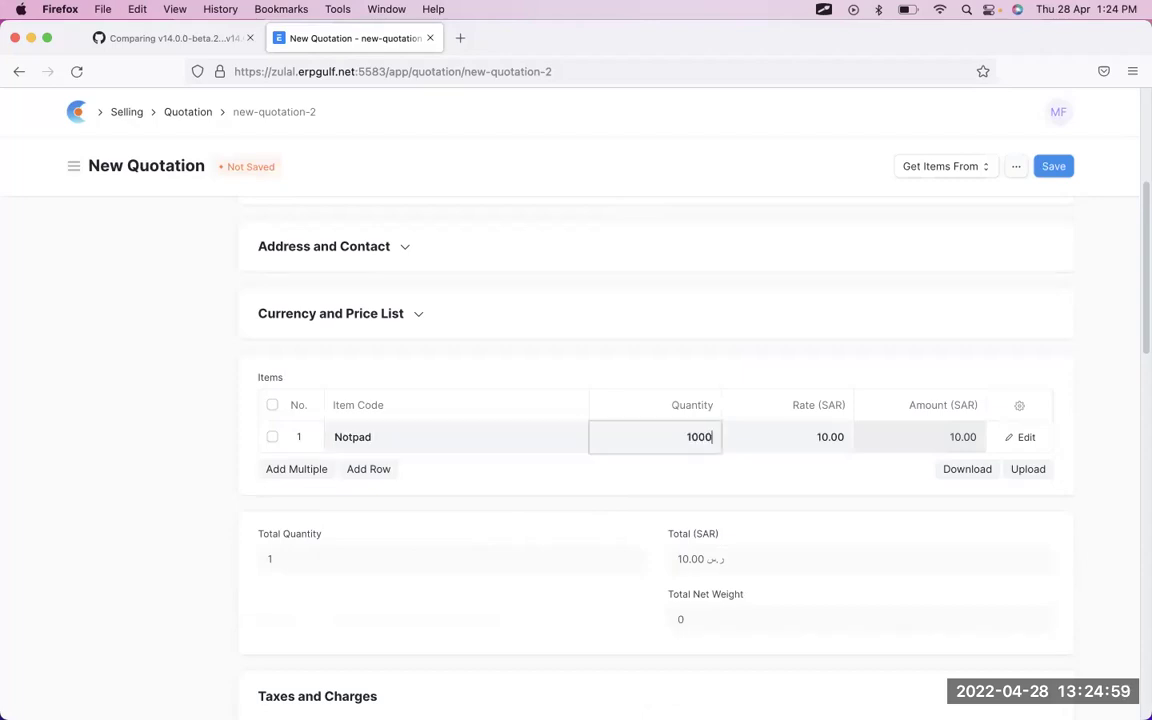
pyautogui.write('1000')
pyautogui.click(787, 437)
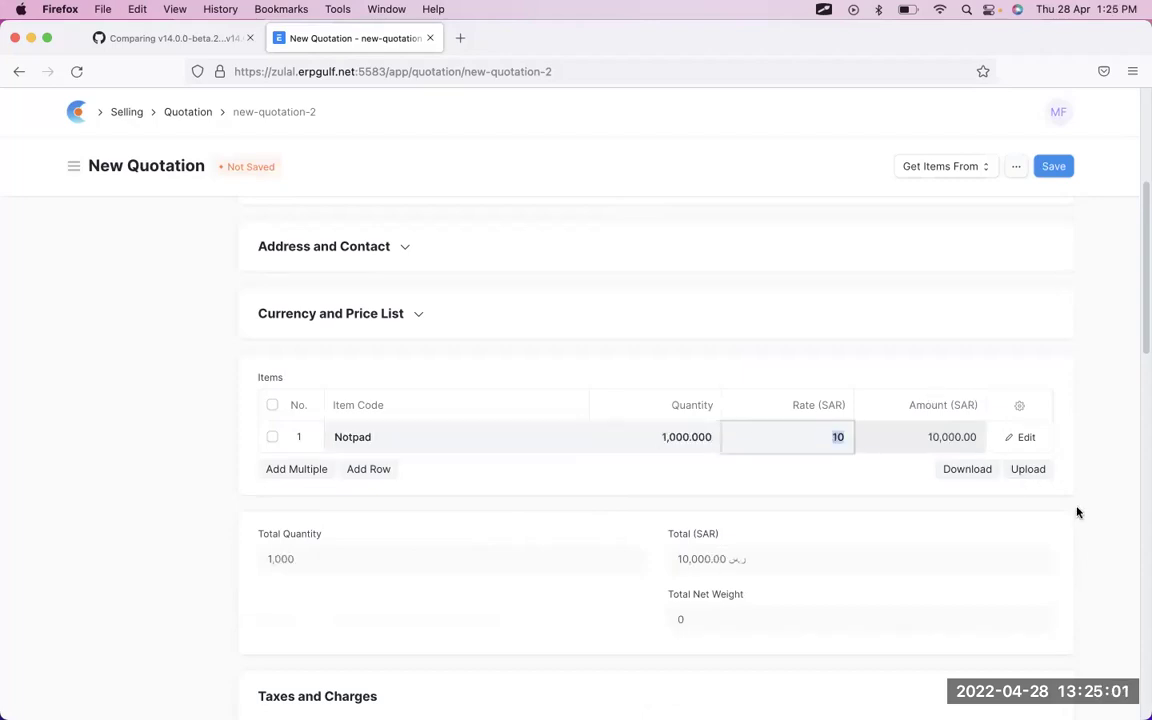
pyautogui.scroll(-4, 968, 454)
pyautogui.scroll(8, 1079, 104)
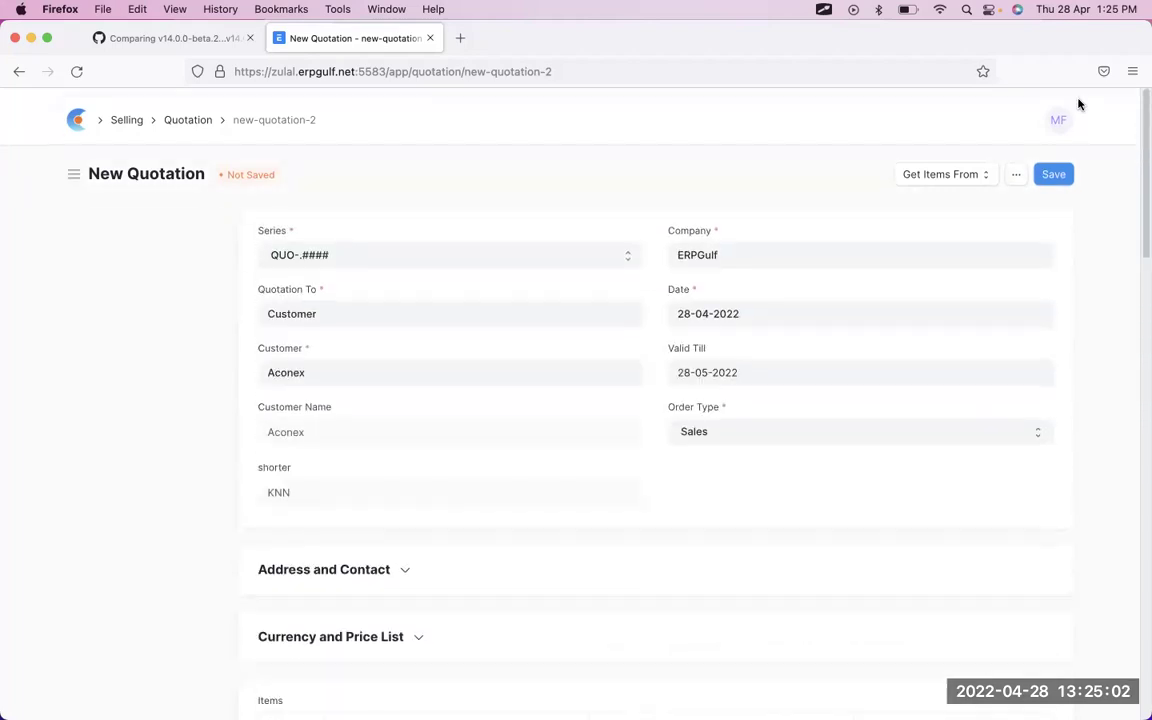
pyautogui.click(1054, 175)
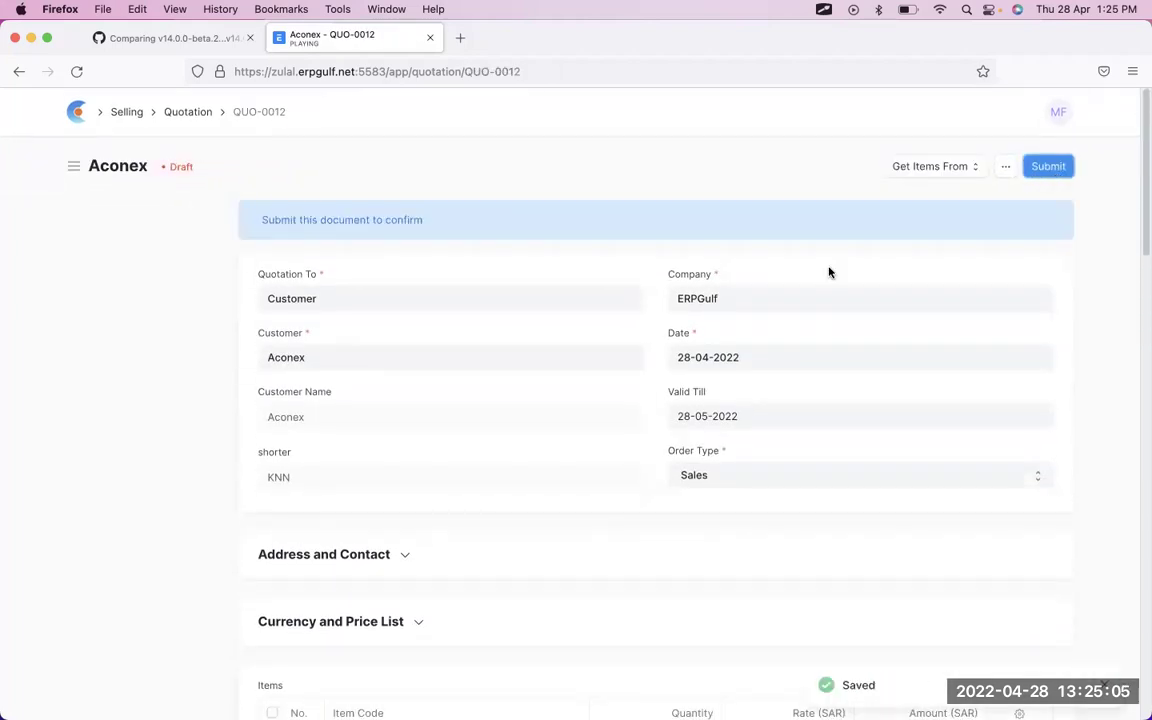
# Step: Attempt to submit QUO-0012, mark up the Sales Manager approval error, and dismiss it
pyautogui.click(1049, 167)
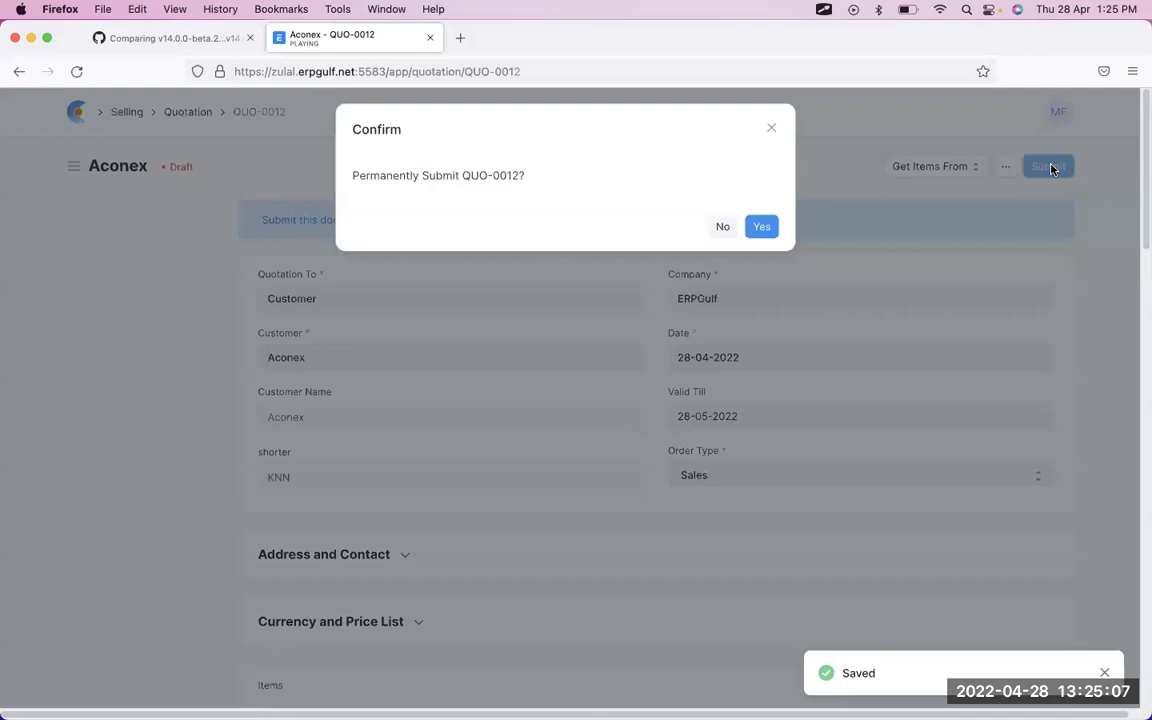
pyautogui.click(768, 236)
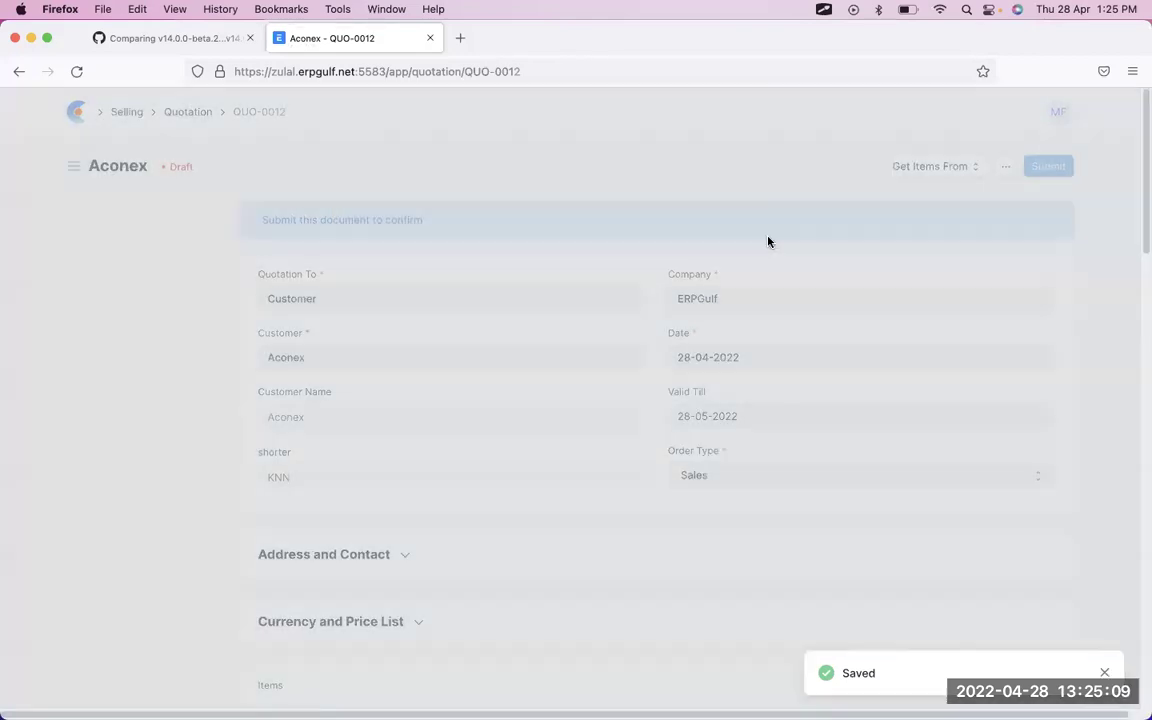
pyautogui.press('super+shift+a')
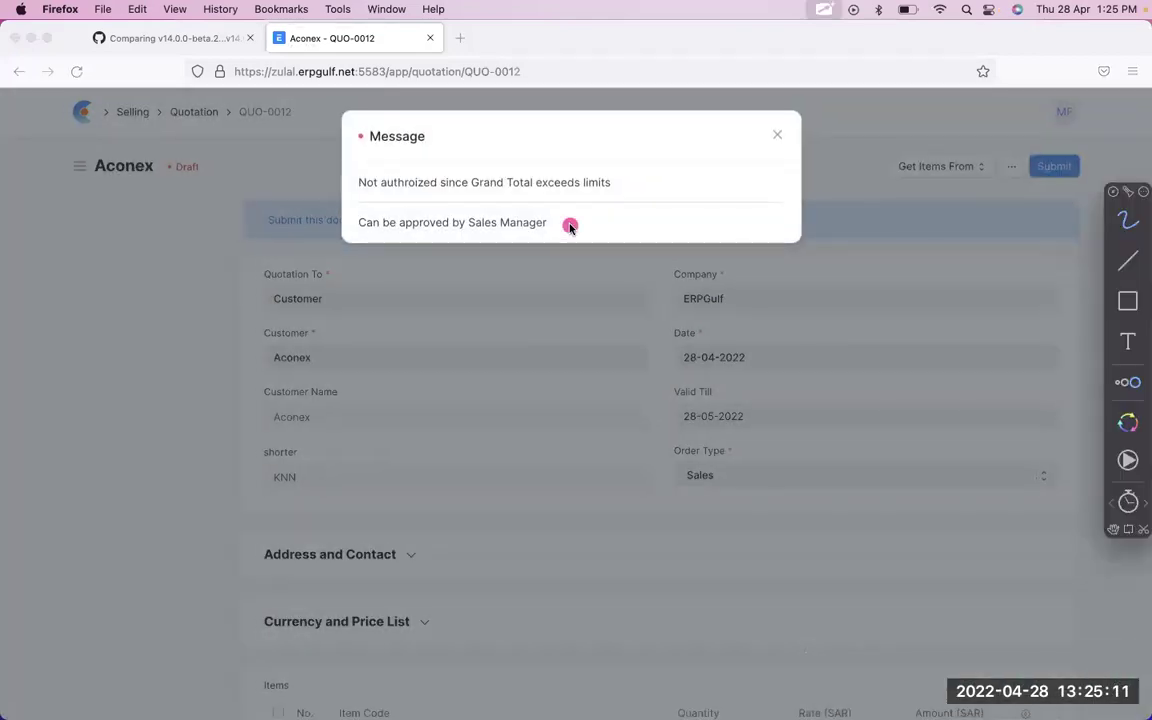
pyautogui.moveTo(473, 138)
pyautogui.mouseDown()
pyautogui.moveTo(384, 136)
pyautogui.moveTo(345, 176)
pyautogui.moveTo(592, 206)
pyautogui.moveTo(603, 176)
pyautogui.moveTo(410, 137)
pyautogui.mouseUp()
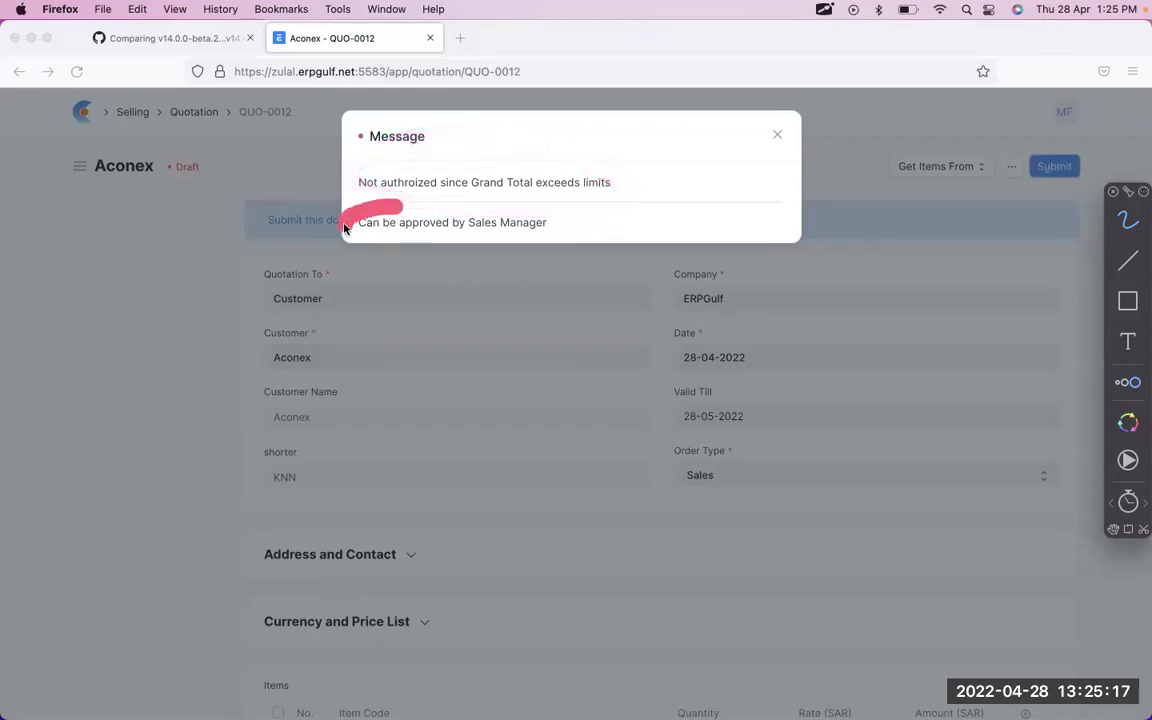
pyautogui.moveTo(345, 228)
pyautogui.mouseDown()
pyautogui.moveTo(617, 255)
pyautogui.moveTo(470, 180)
pyautogui.moveTo(362, 254)
pyautogui.mouseUp()
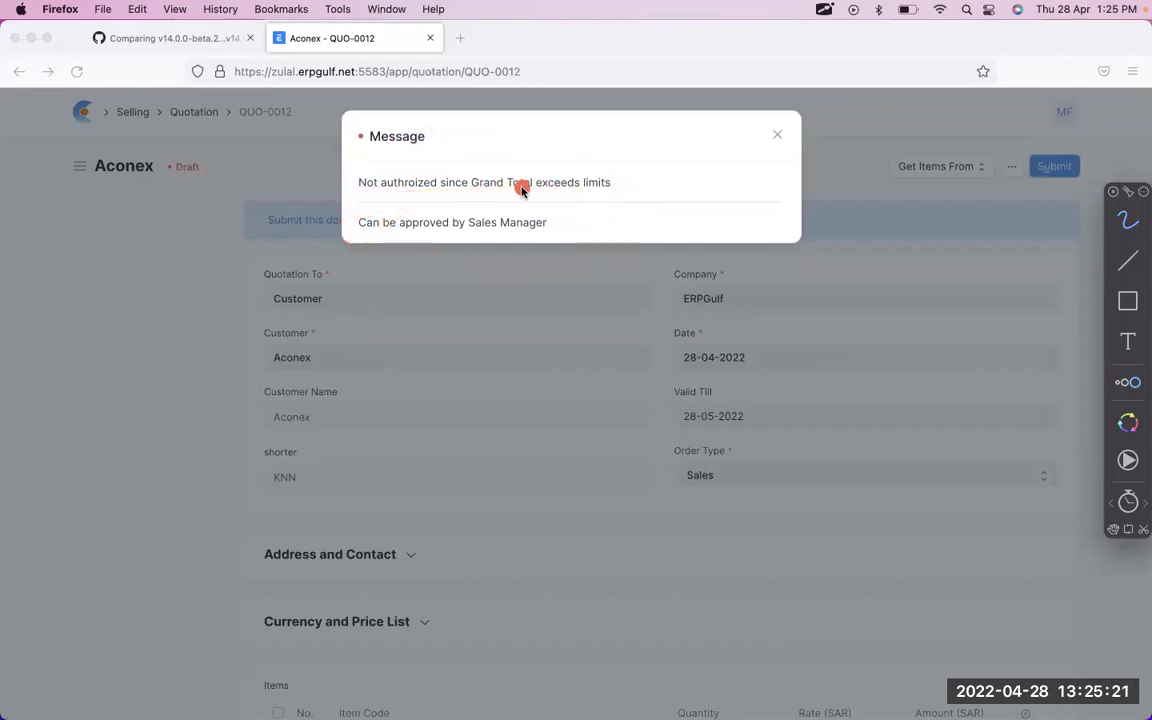
pyautogui.click(778, 143)
pyautogui.press('super+Tab')
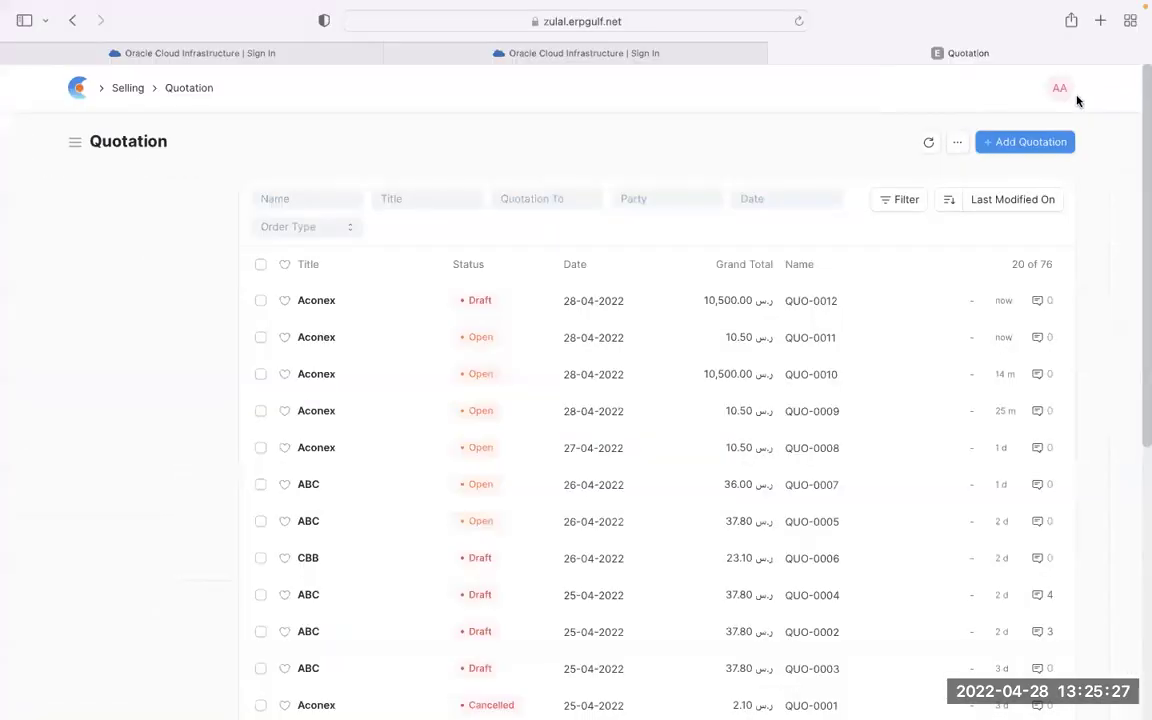
# Step: Open Aconex quotation QUO-0012 from Selling > Quotation and submit it
pyautogui.click(1060, 90)
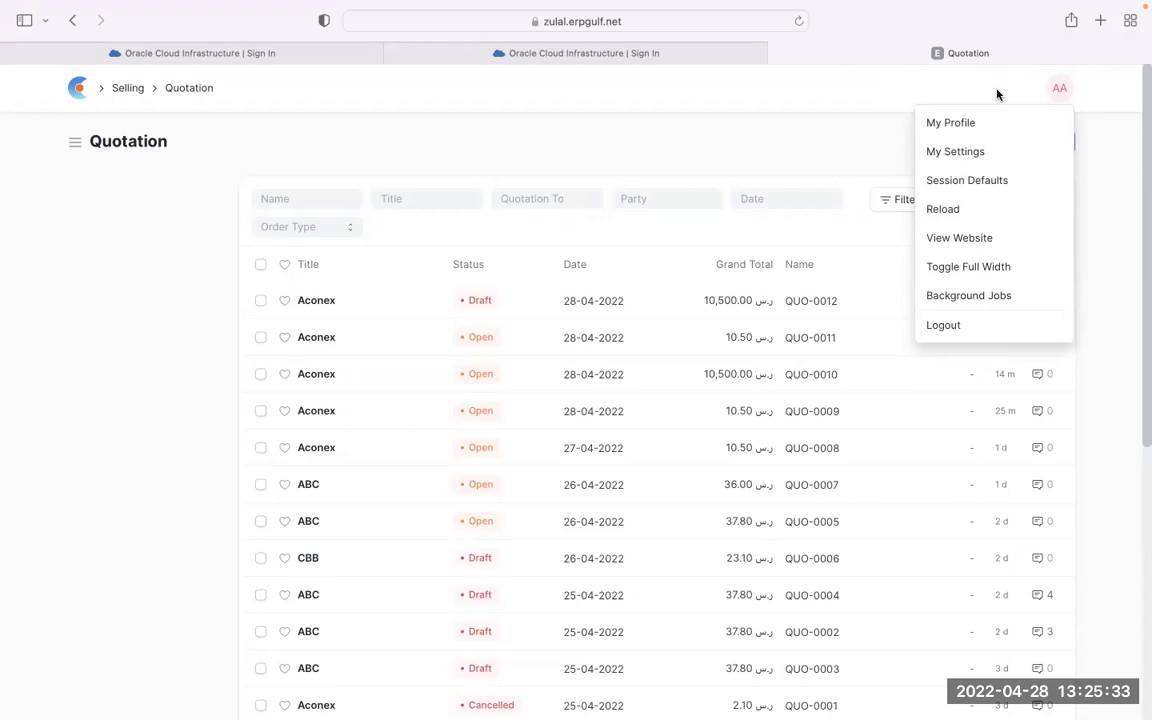
pyautogui.click(877, 126)
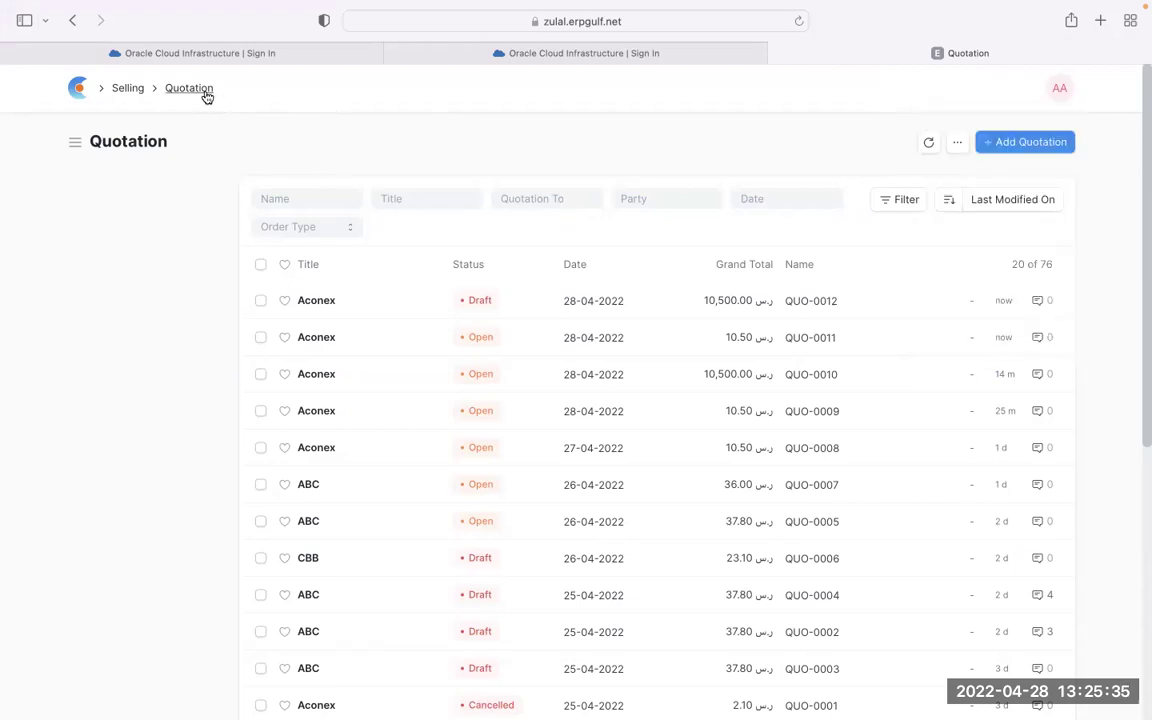
pyautogui.click(126, 90)
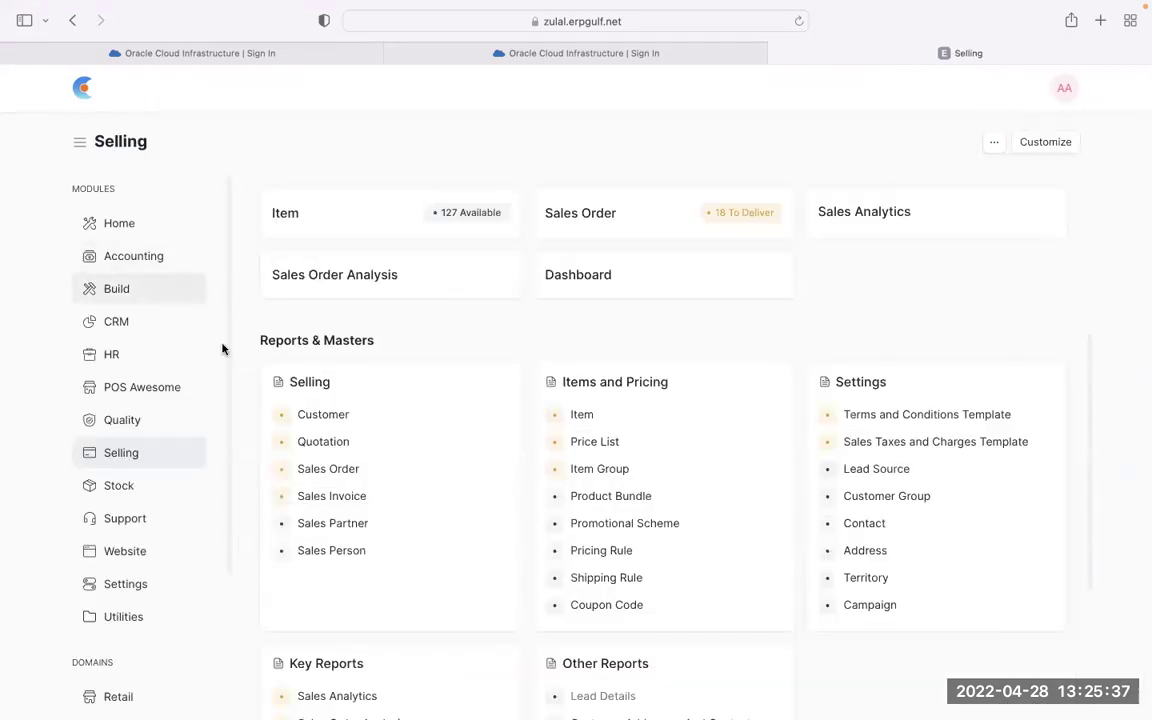
pyautogui.click(326, 441)
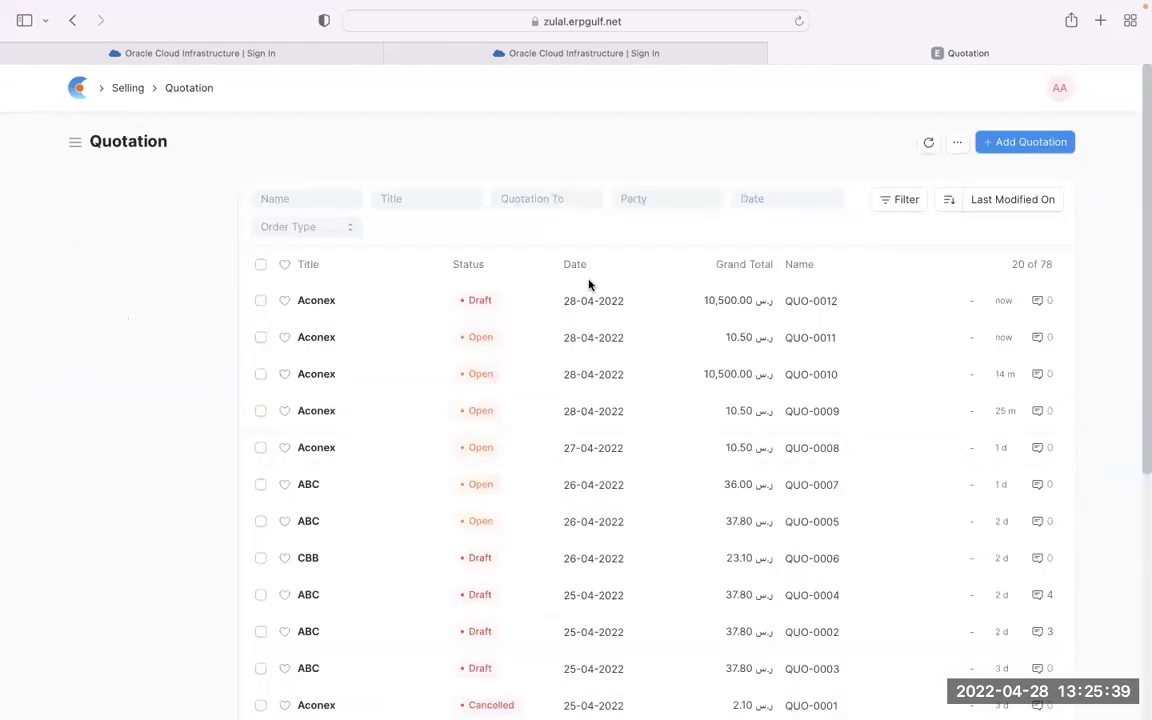
pyautogui.click(330, 300)
pyautogui.scroll(-5, 478, 397)
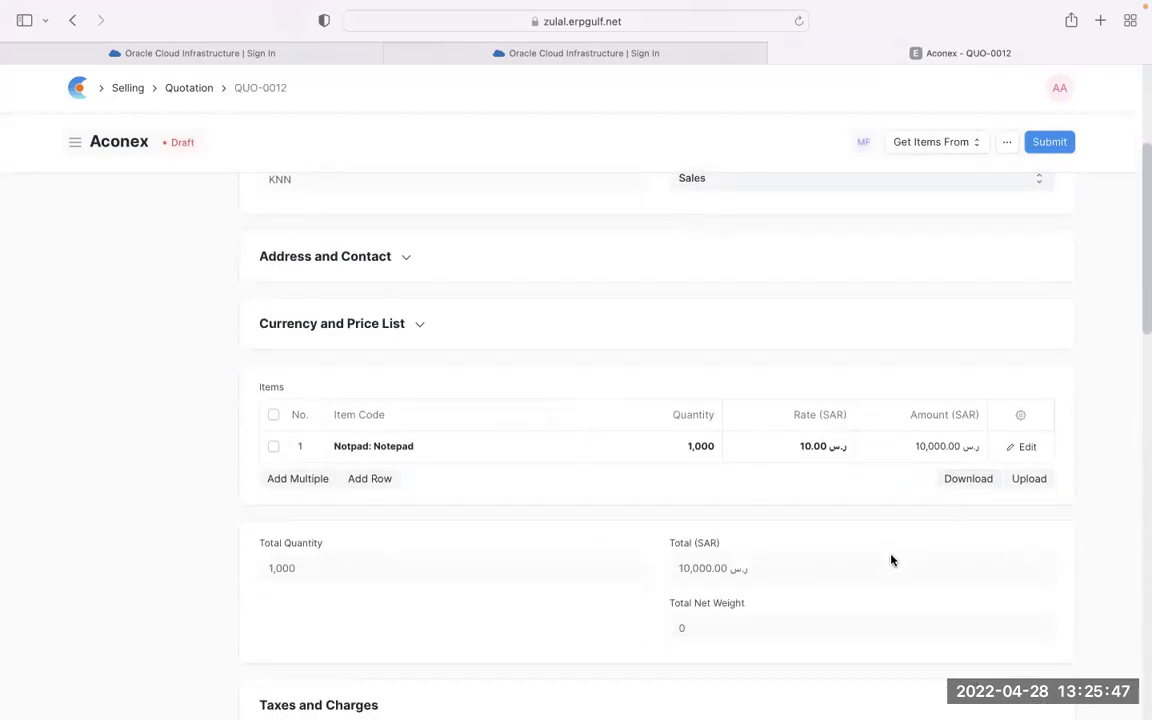
pyautogui.scroll(5, 892, 560)
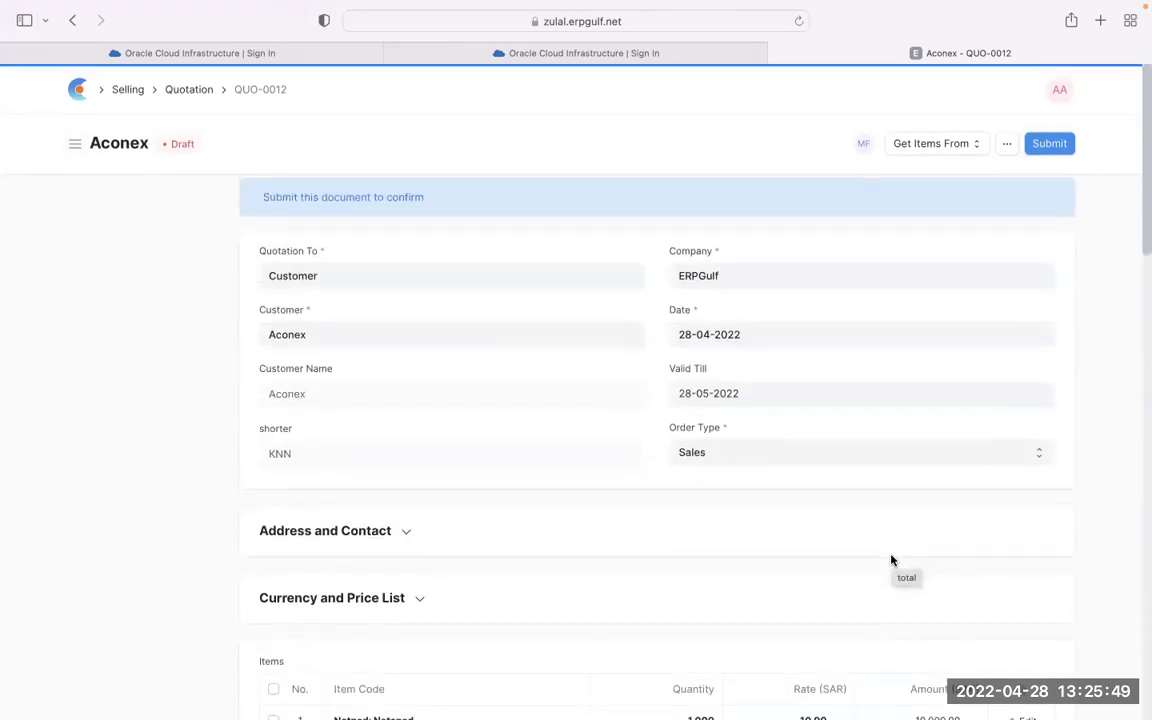
pyautogui.click(1050, 143)
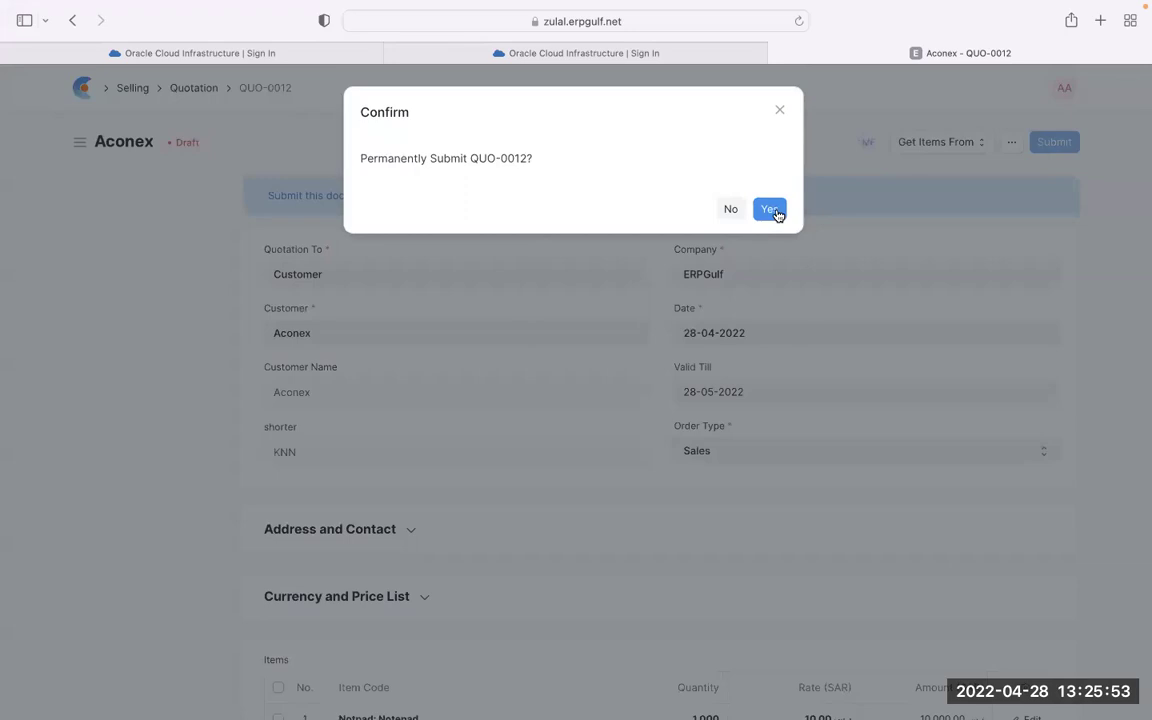
pyautogui.click(776, 213)
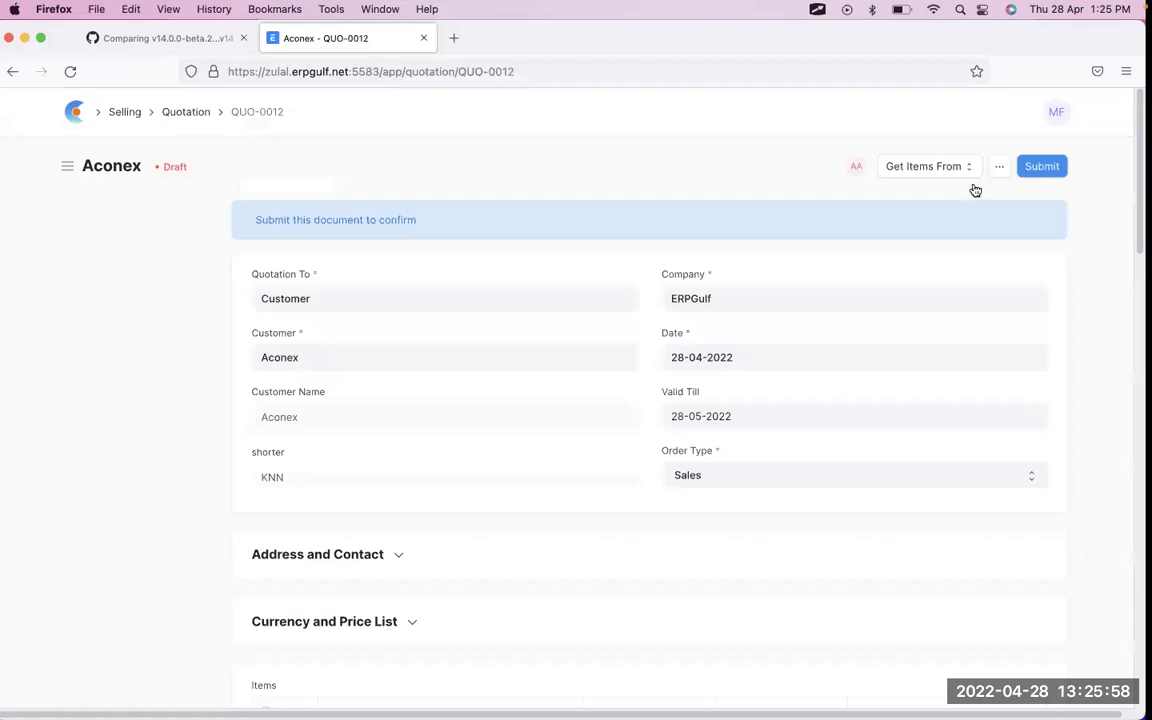
# Step: Switch back to the browser tab showing the Authorization Rule list
pyautogui.press('super+Tab')
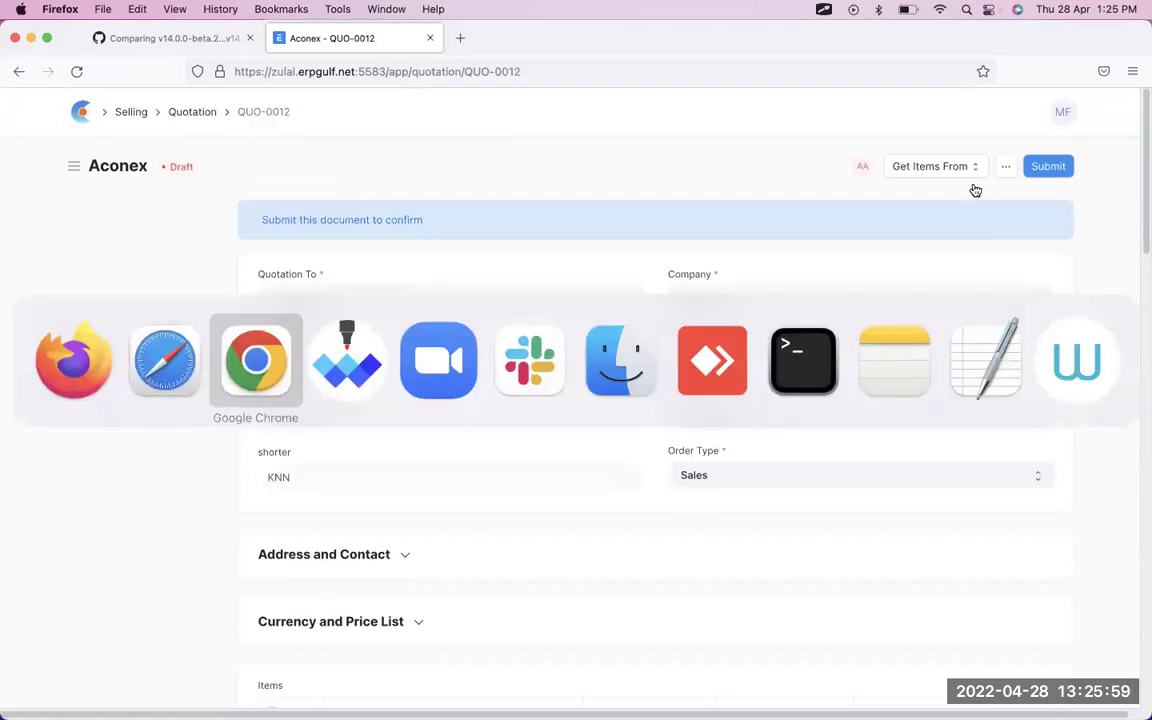
pyautogui.press('super+Tab')
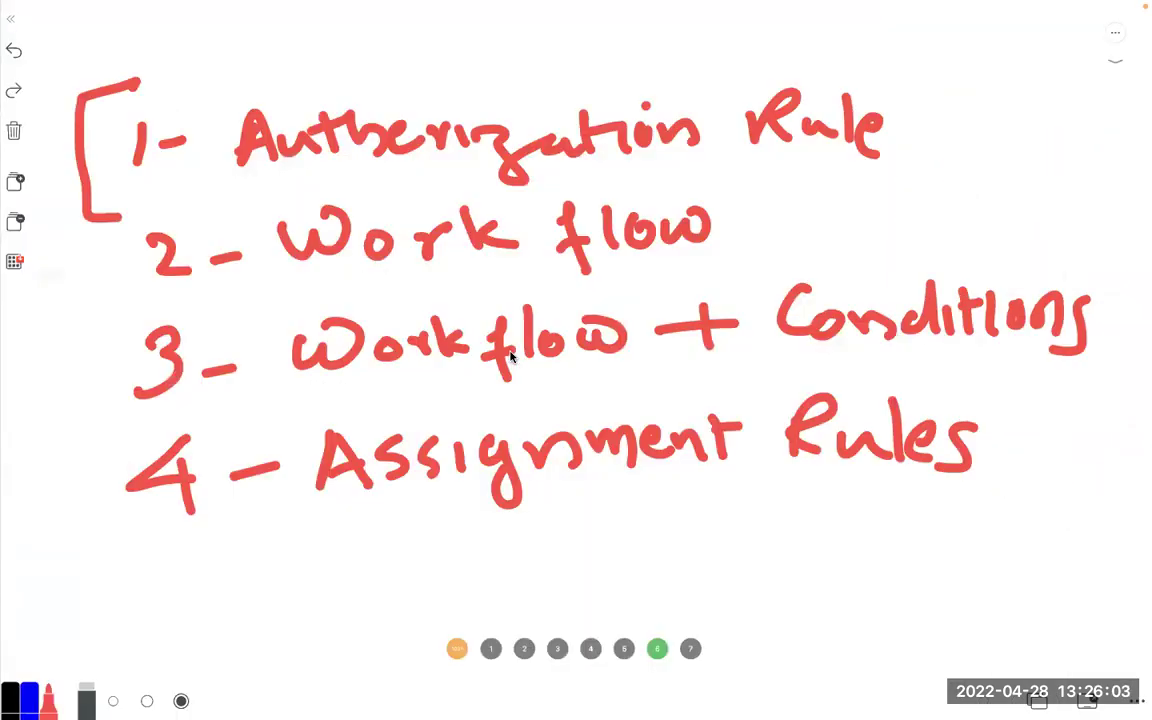
pyautogui.press('super+Tab')
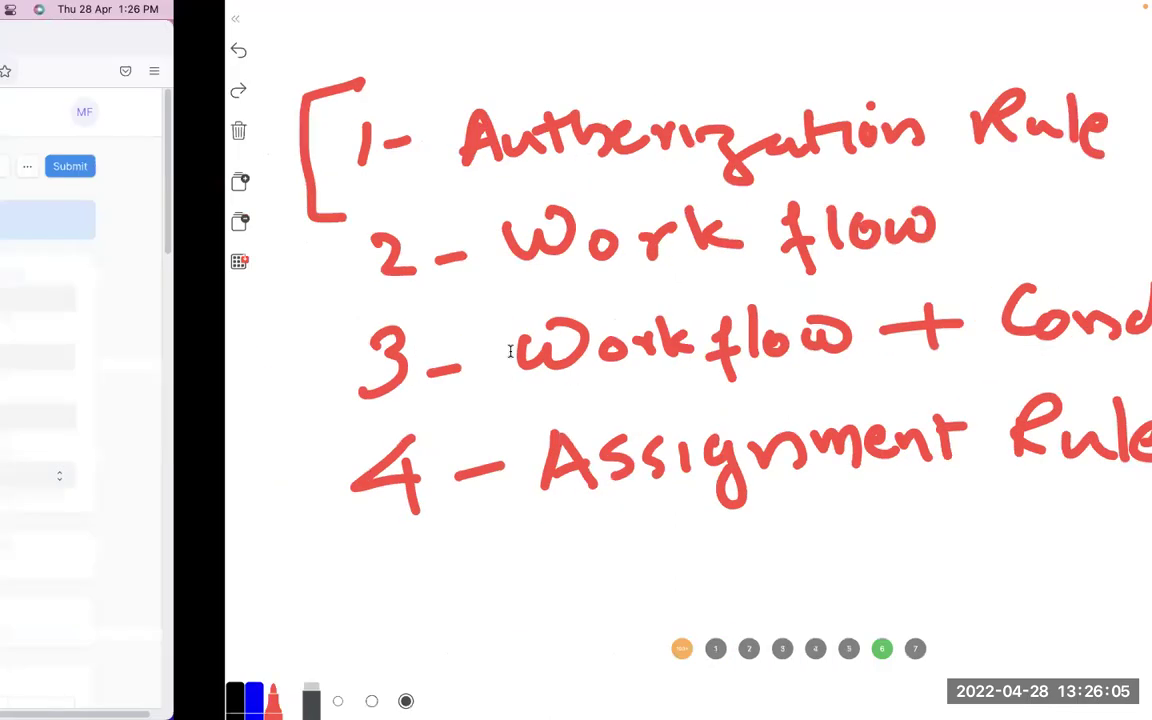
pyautogui.press('super+Tab')
pyautogui.press('super+Tab')
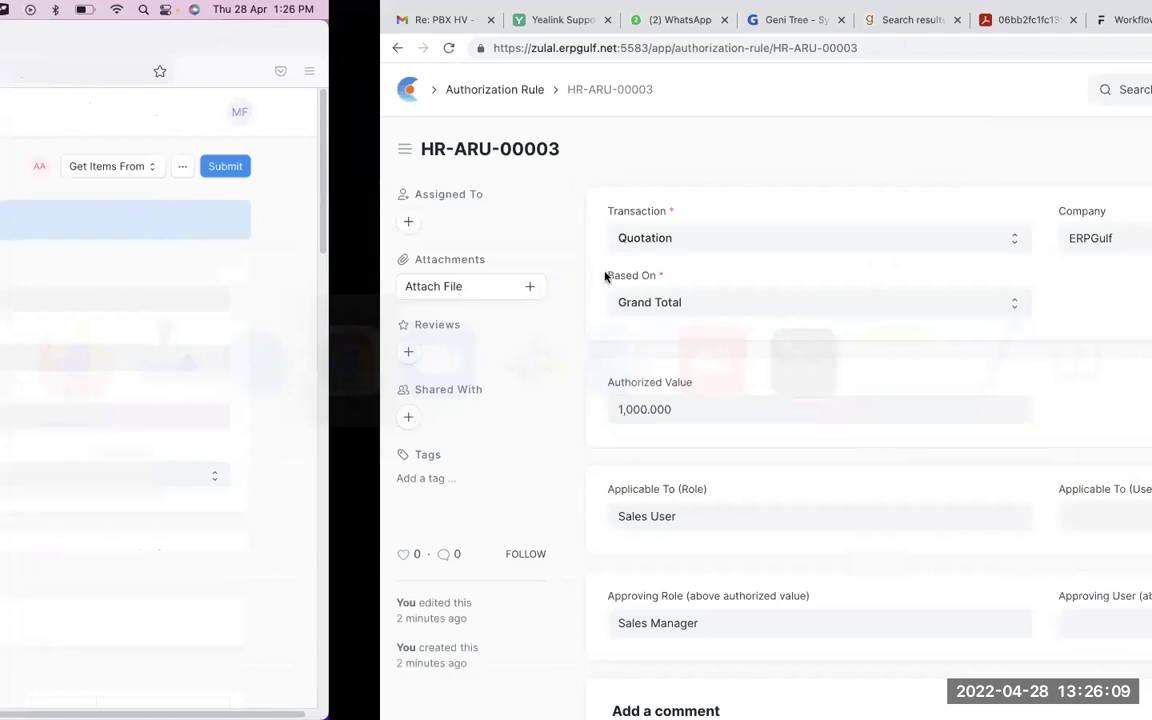
pyautogui.click(862, 19)
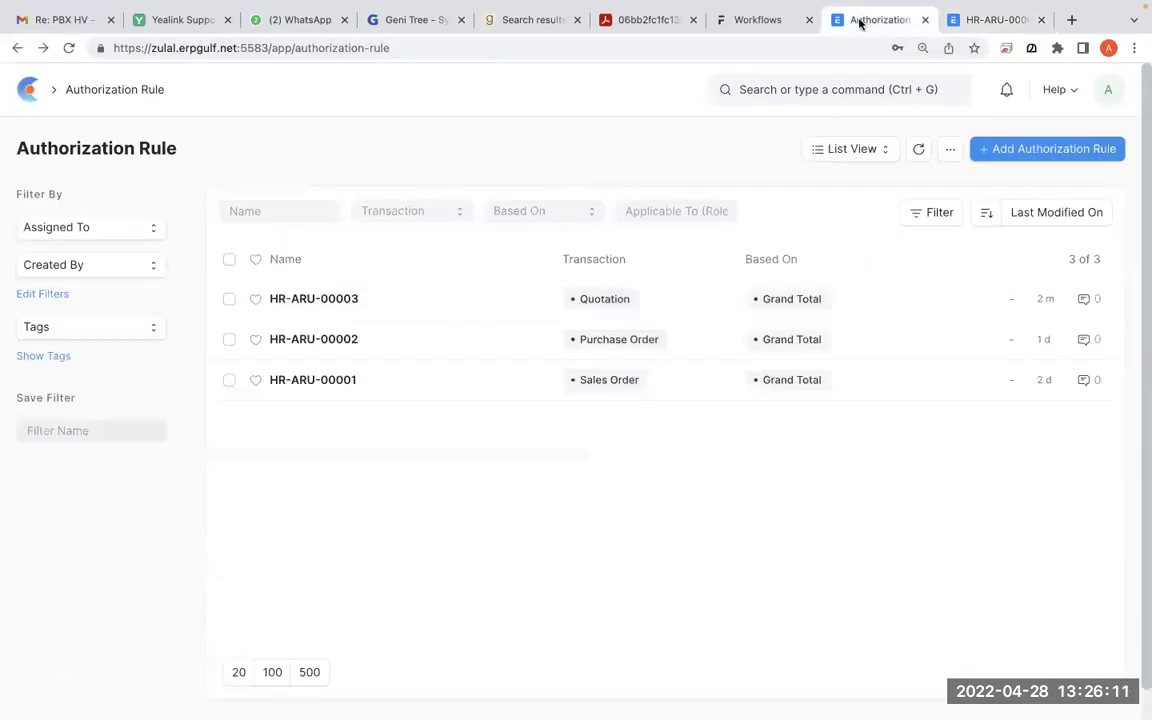
# Step: Add a new authorization rule and choose Quotation as its transaction
pyautogui.click(1049, 147)
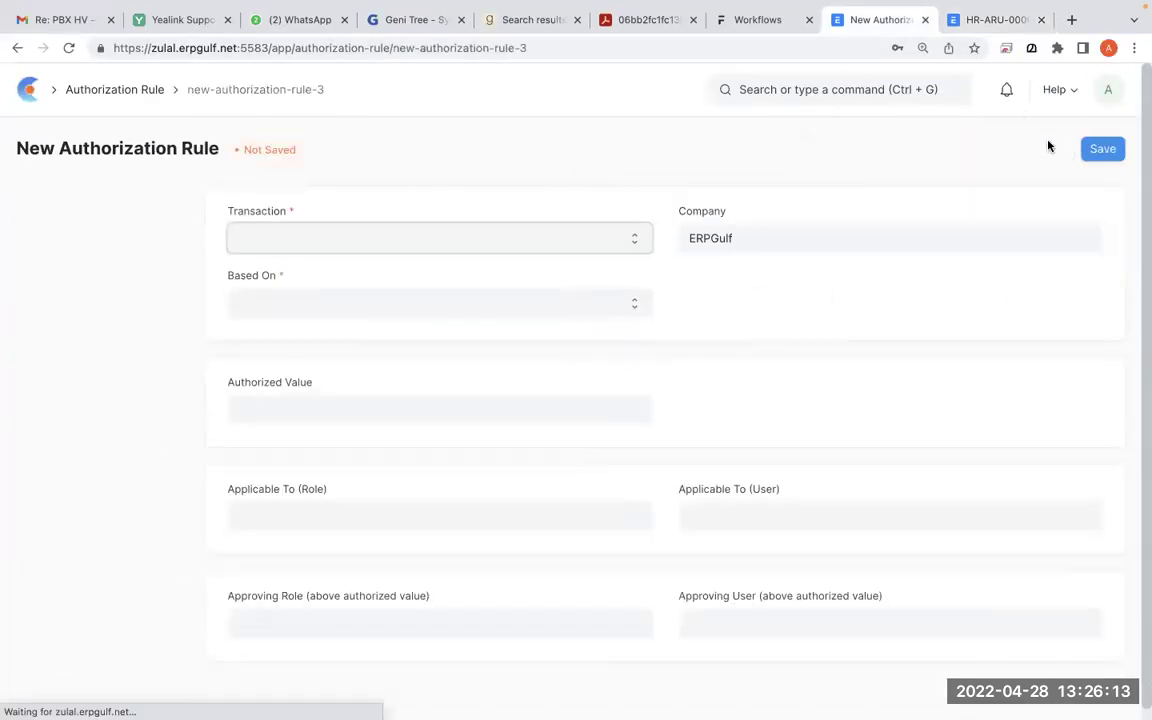
pyautogui.click(622, 244)
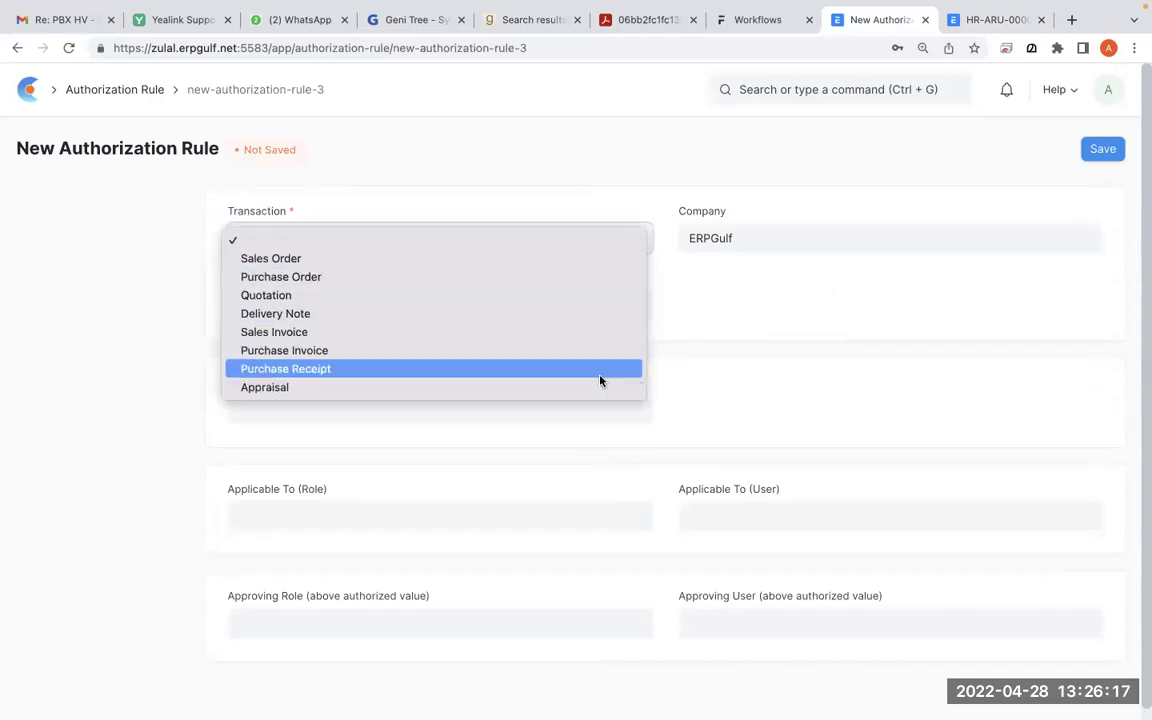
pyautogui.click(587, 296)
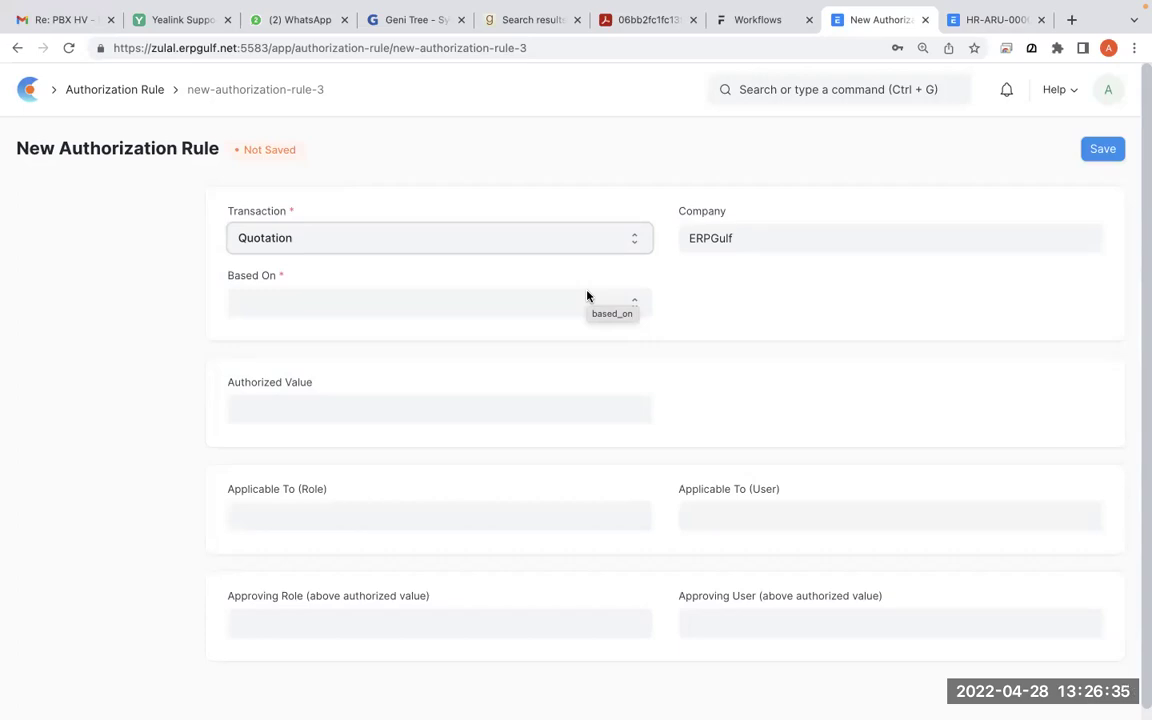
pyautogui.click(595, 246)
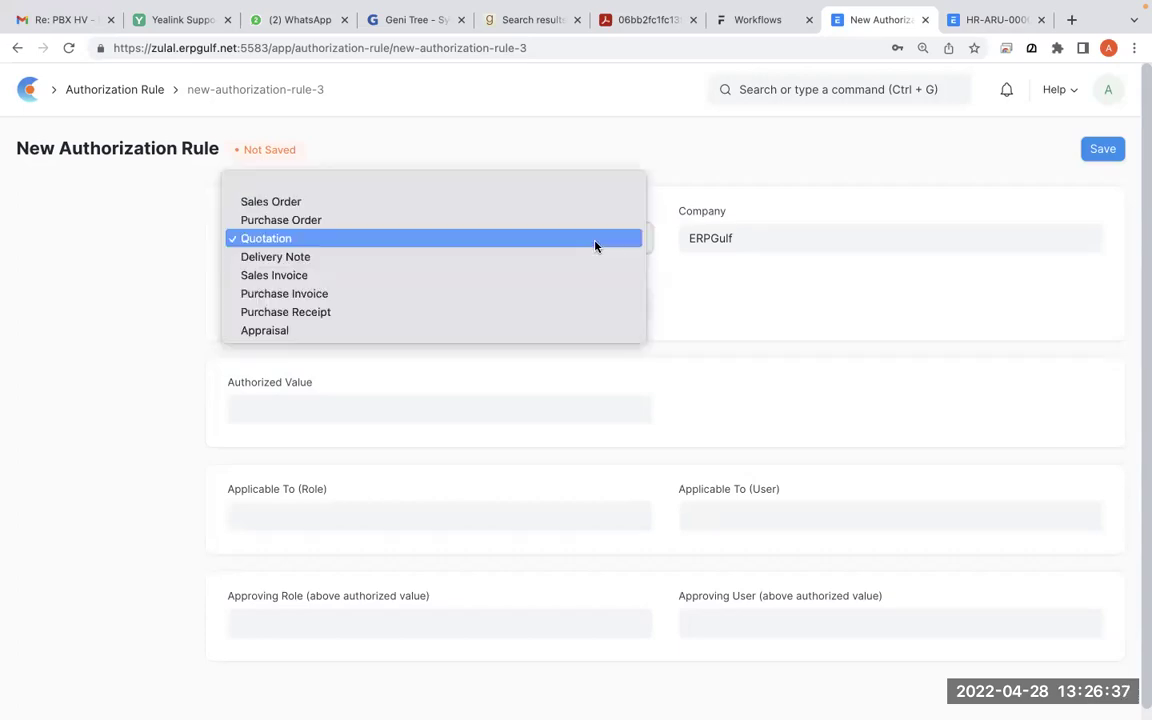
pyautogui.click(824, 310)
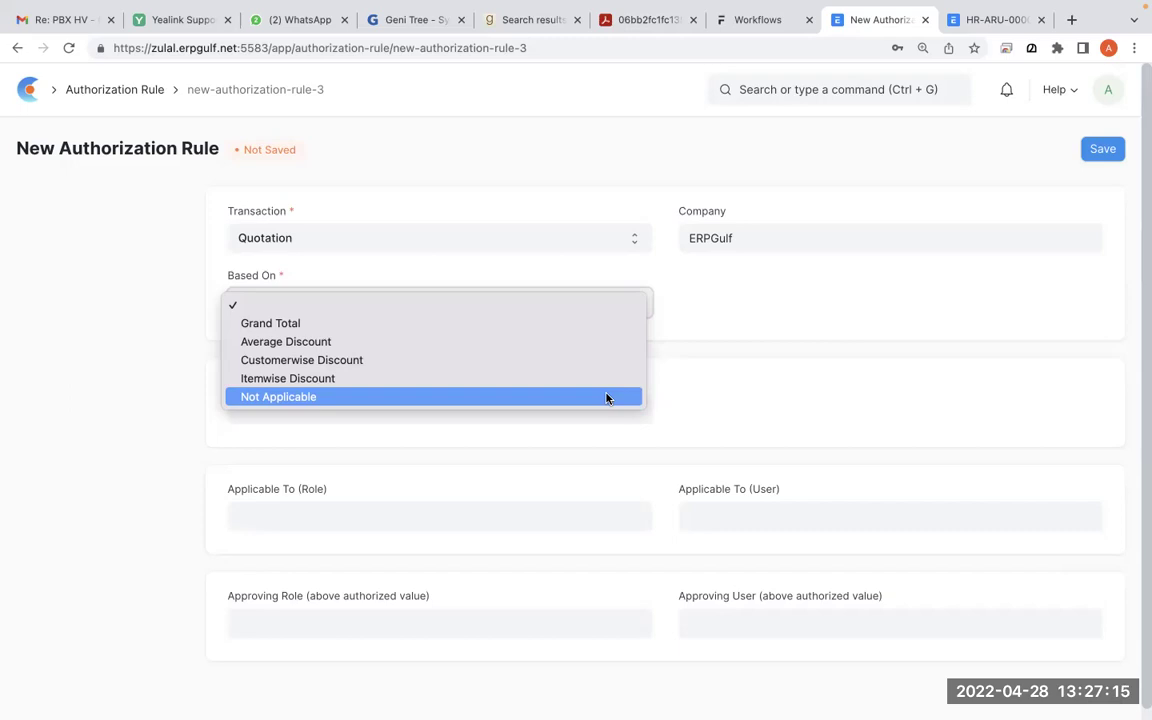
# Step: Leave Based On unset and go back to the Authorization Rule list
pyautogui.click(807, 393)
pyautogui.click(631, 313)
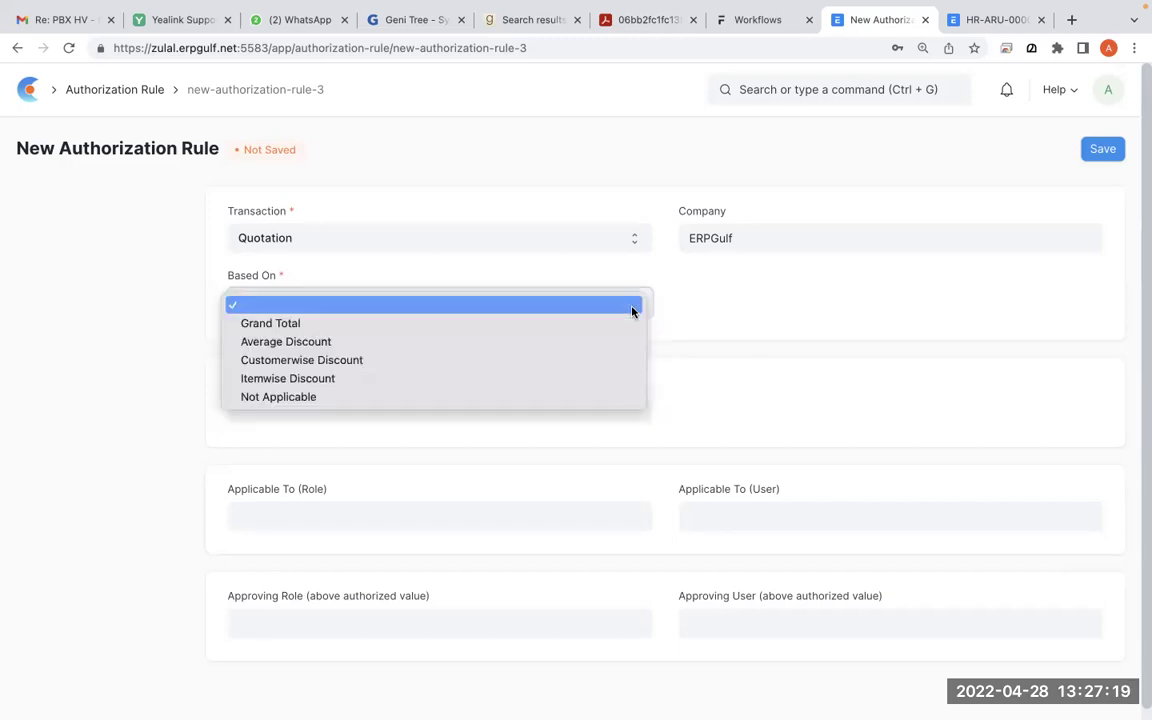
pyautogui.click(769, 316)
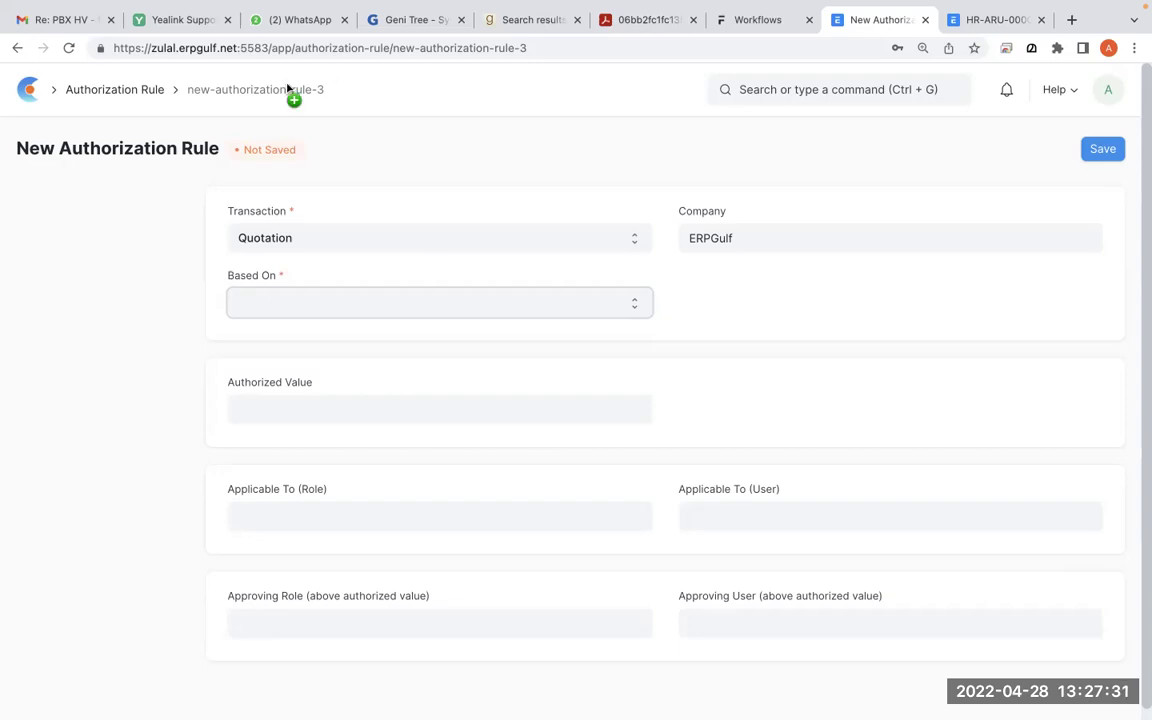
pyautogui.click(156, 94)
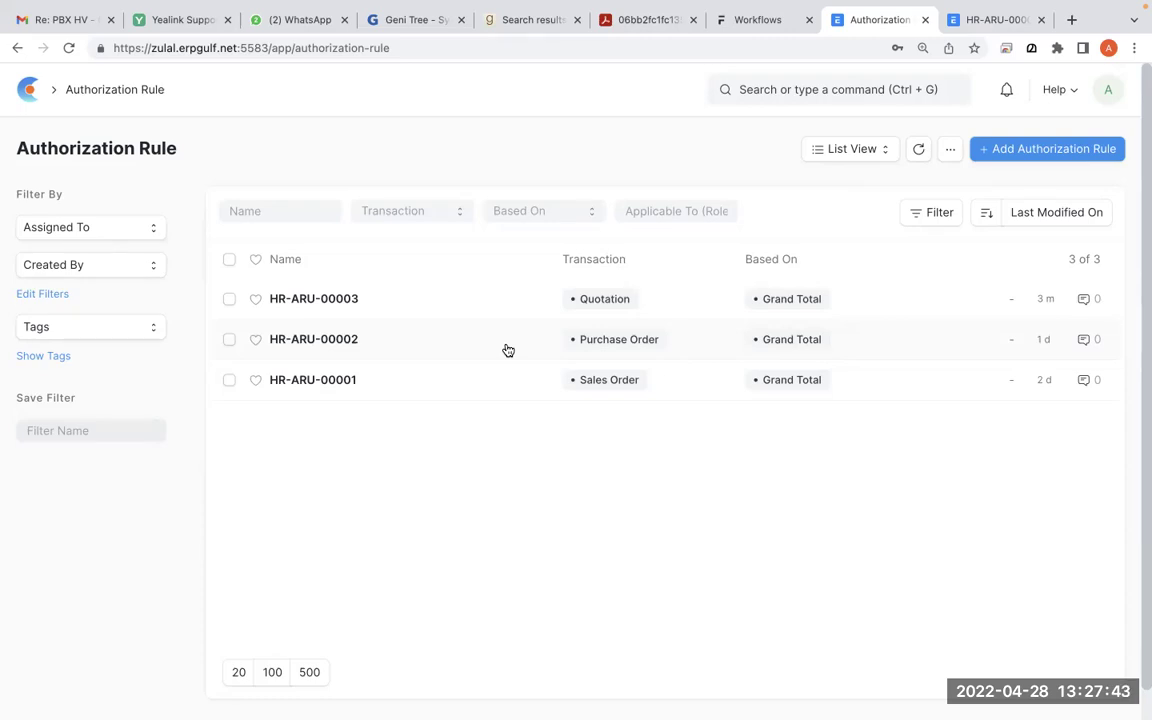
# Step: Bring the Whiteboard page listing the four approval topics back on screen
pyautogui.press('super+Tab')
pyautogui.press('super+Tab')
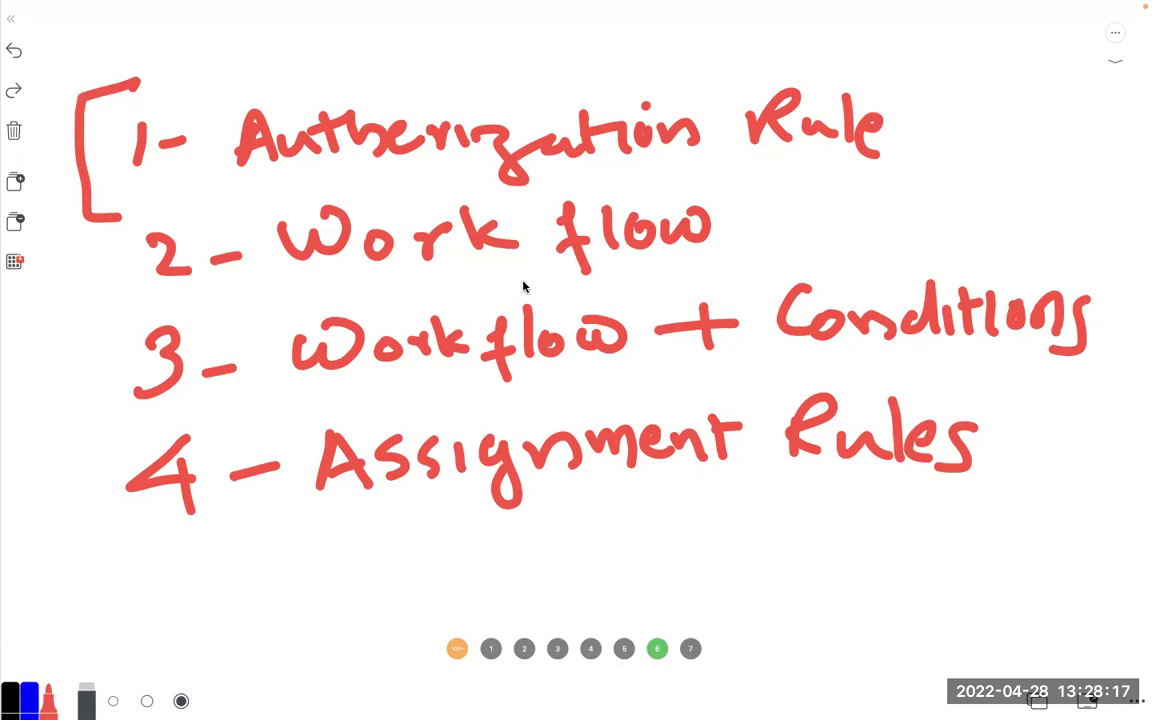
pyautogui.hotkey('ctrl', 'Left')
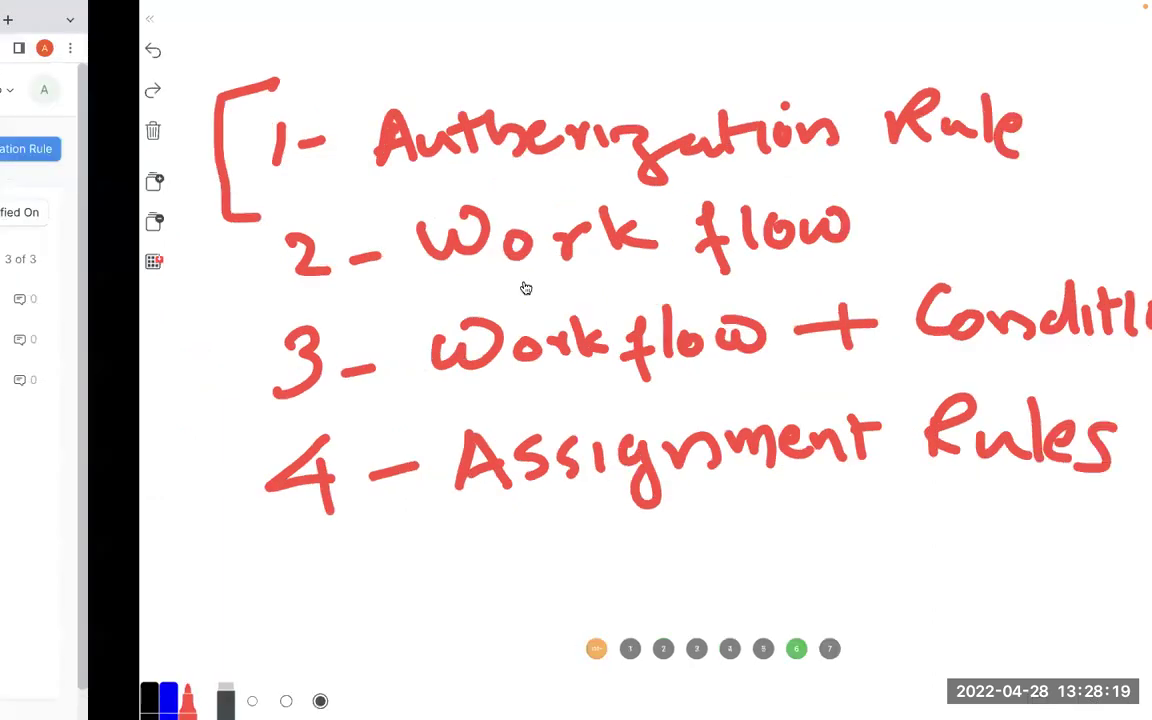
pyautogui.hotkey('ctrl', 'Right')
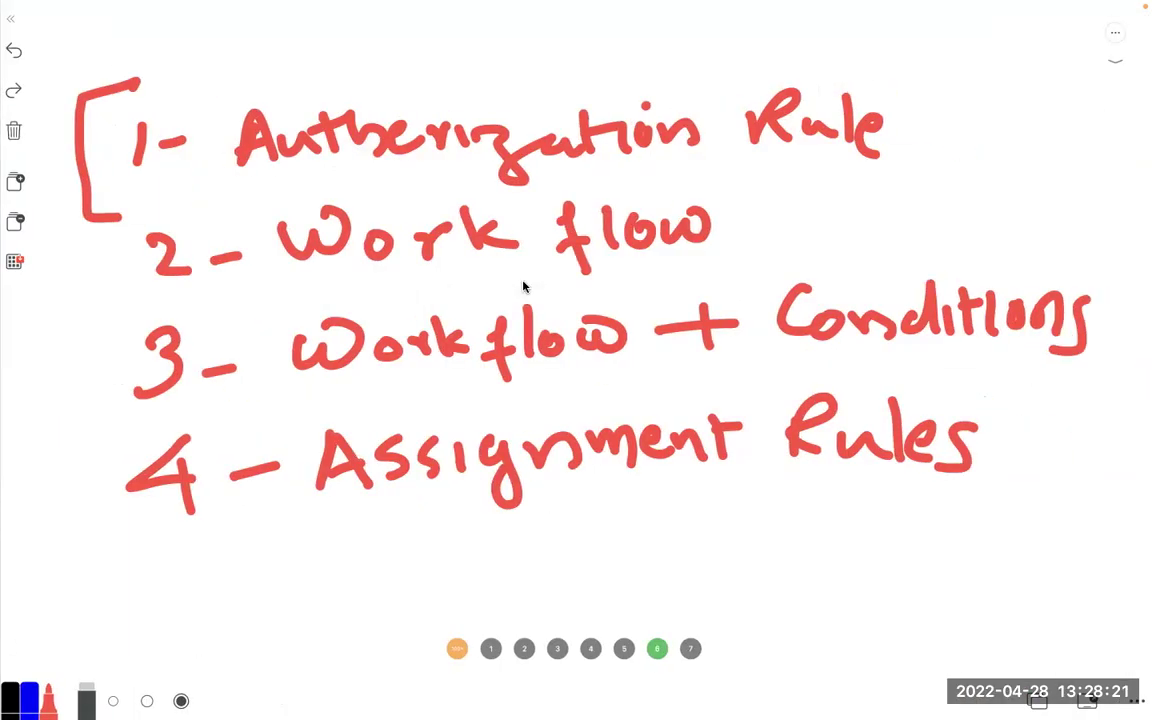
pyautogui.hotkey('ctrl', 'Left')
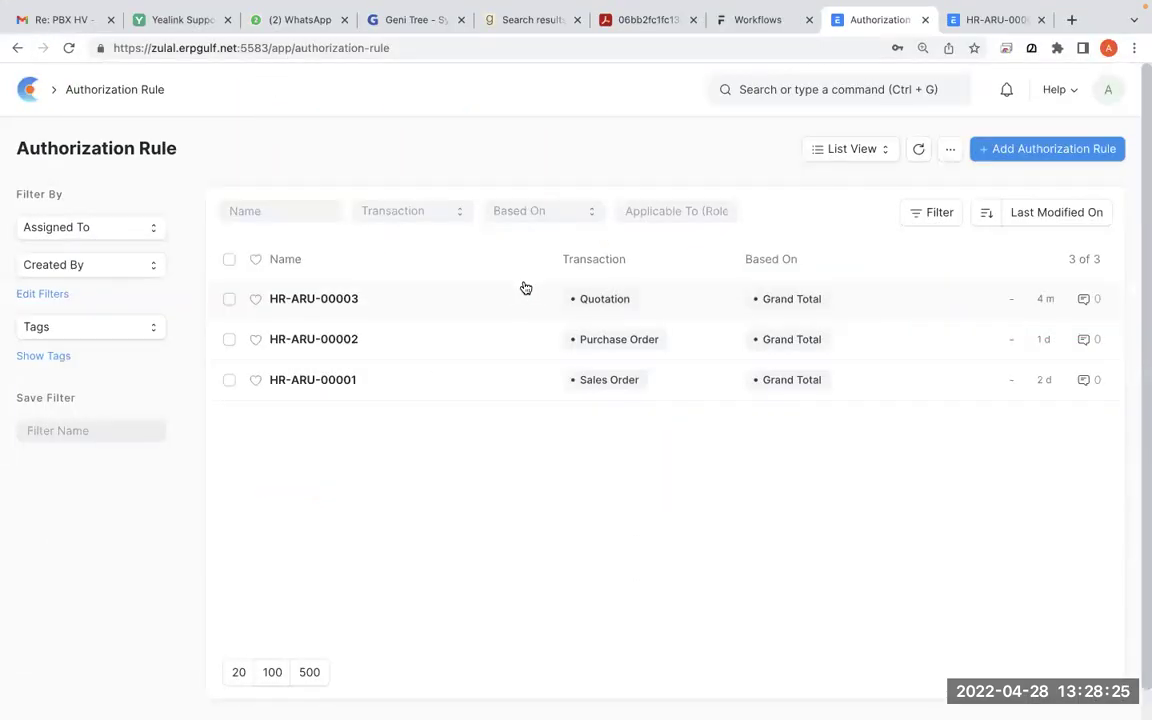
pyautogui.hotkey('ctrl', 'Right')
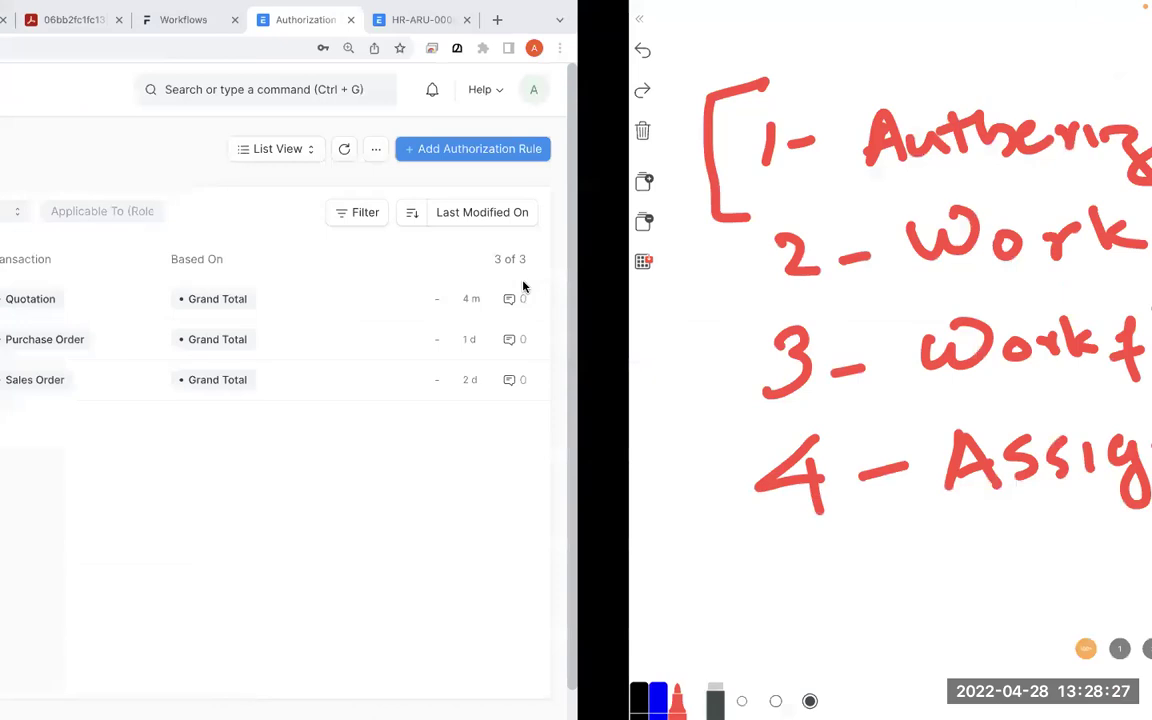